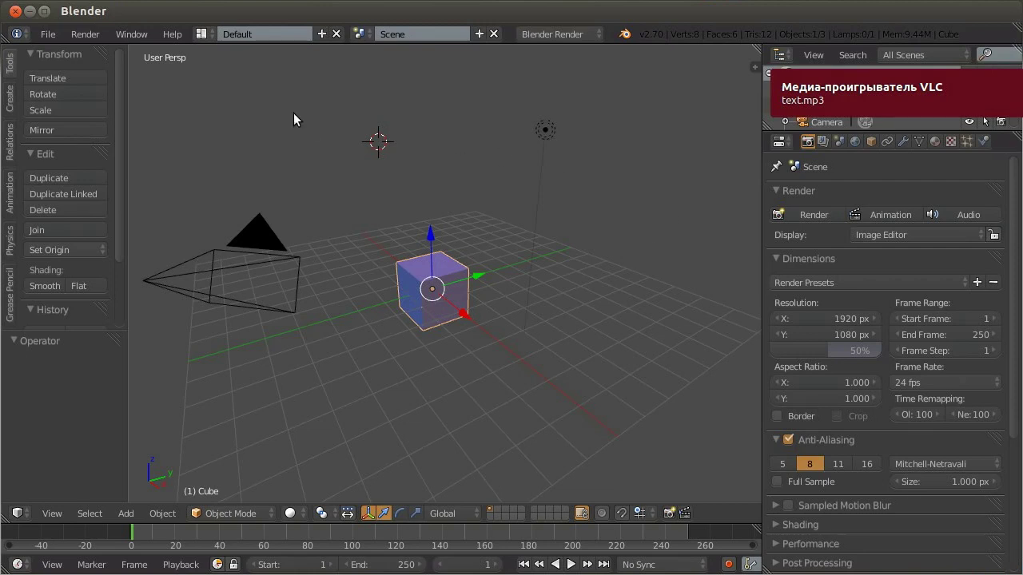
Switch to the Video Editing layout and try widening the graph editor pane.
{"action": "left_click", "coordinate": [202, 34]}
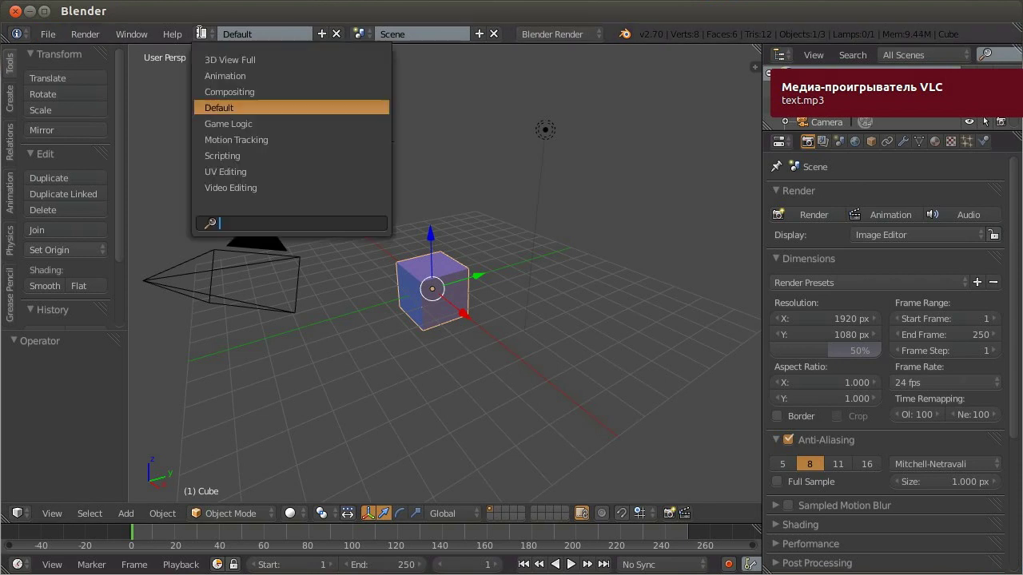
{"action": "left_click", "coordinate": [299, 184]}
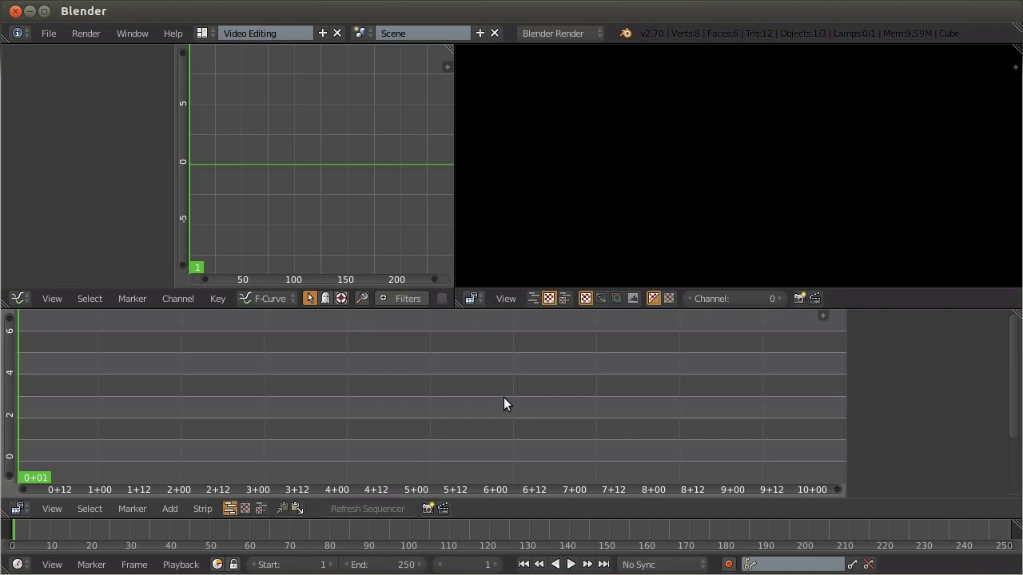
{"action": "left_click_drag", "start_coordinate": [454, 224], "coordinate": [541, 229]}
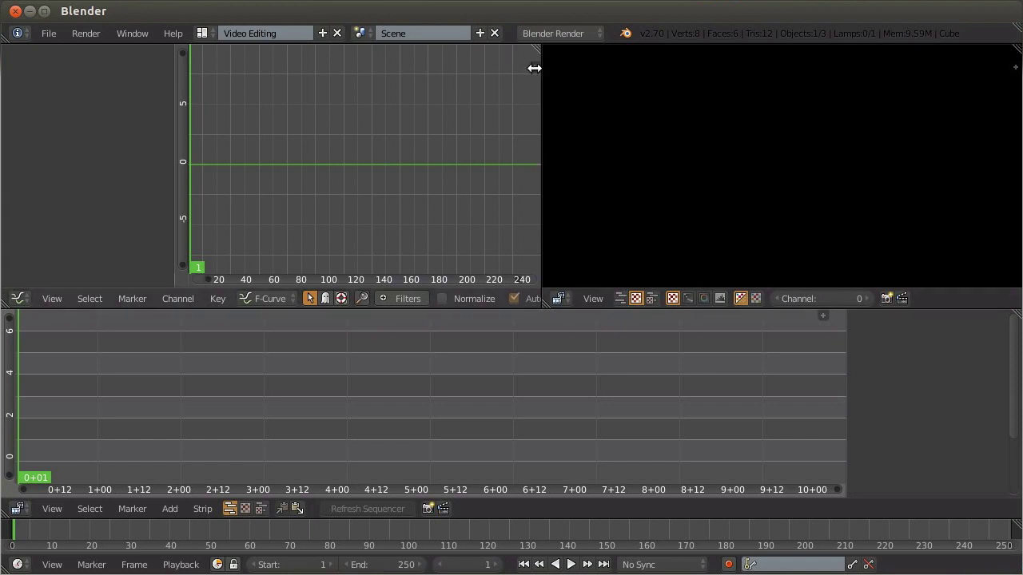
{"action": "left_click_drag", "start_coordinate": [532, 69], "coordinate": [576, 82]}
Return to the Default layout to view through the camera, then go back to Video Editing.
{"action": "left_click", "coordinate": [205, 33]}
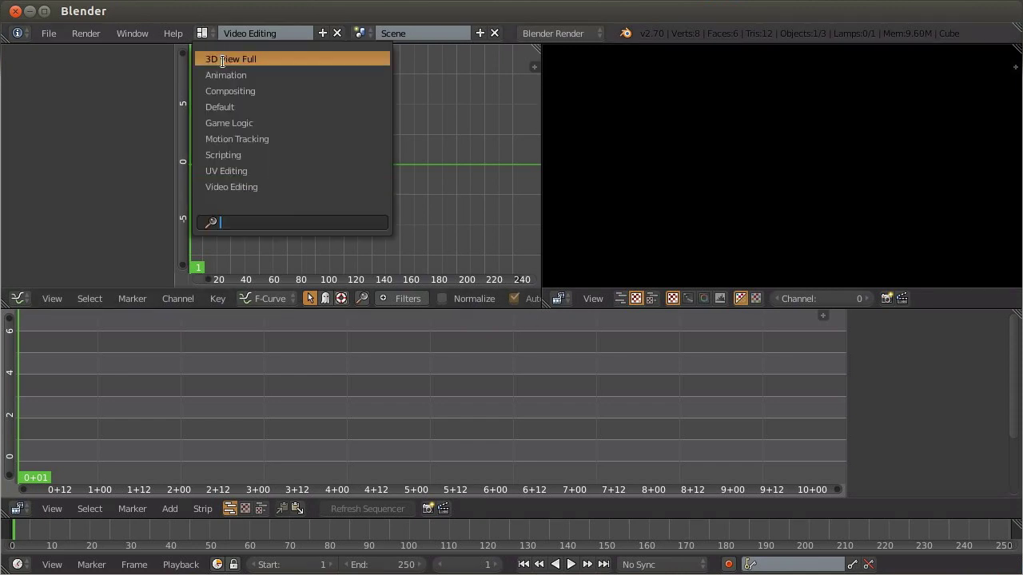
{"action": "left_click", "coordinate": [224, 107]}
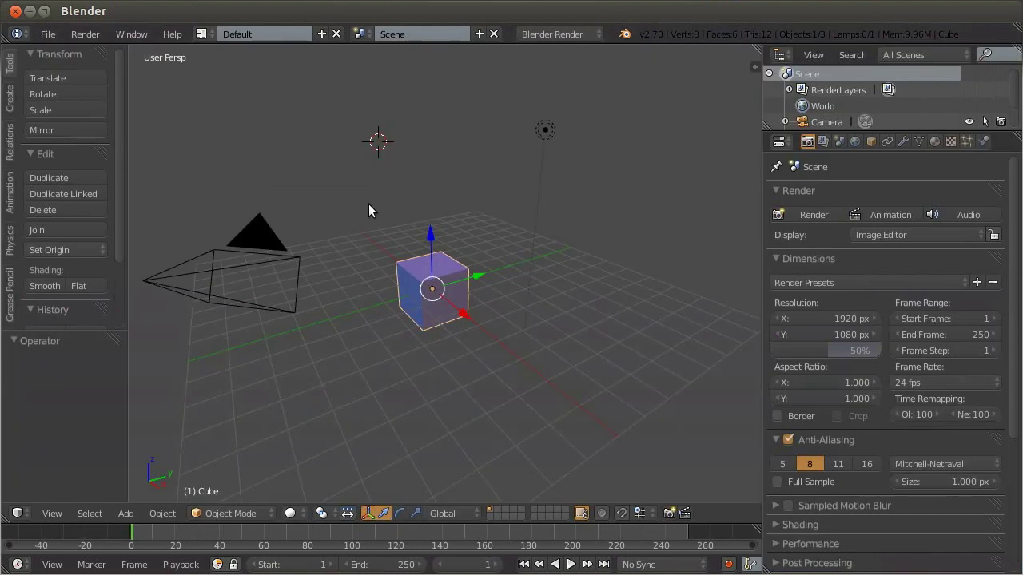
{"action": "key", "text": "KP_0"}
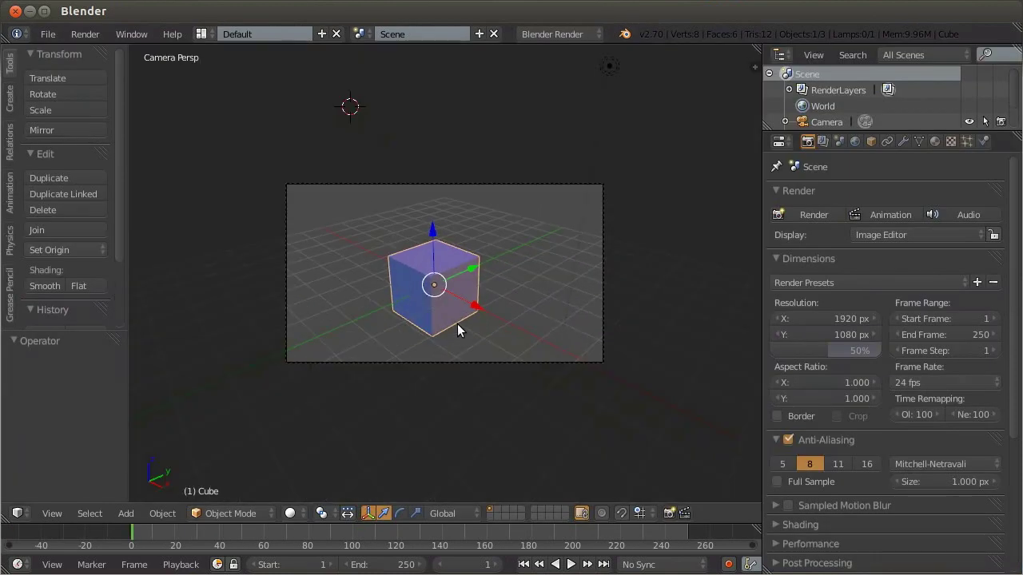
{"action": "left_click", "coordinate": [201, 34]}
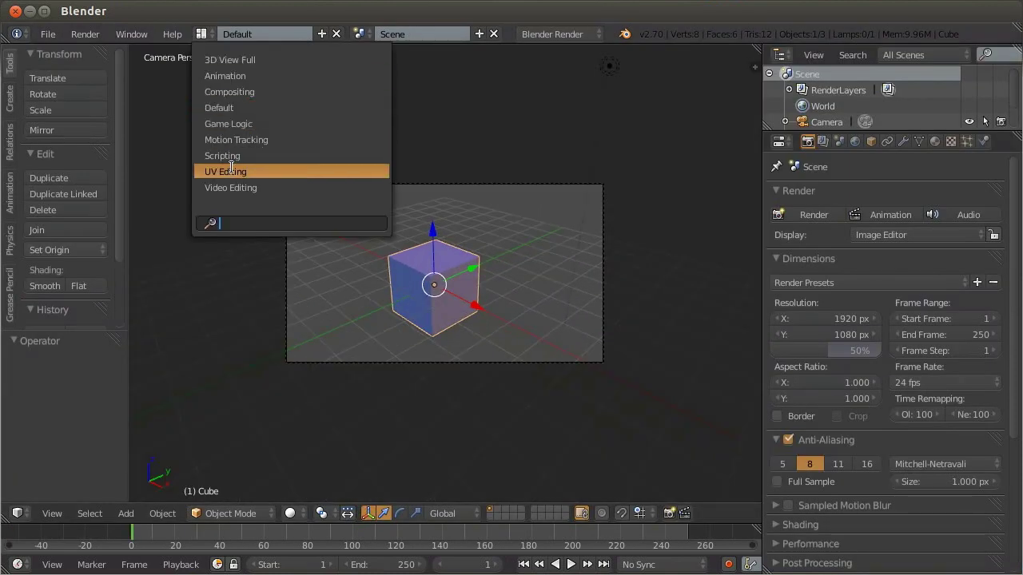
{"action": "left_click", "coordinate": [233, 187]}
{"action": "key", "text": "shift+a"}
{"action": "mouse_move", "coordinate": [284, 408]}
{"action": "left_click", "coordinate": [330, 410]}
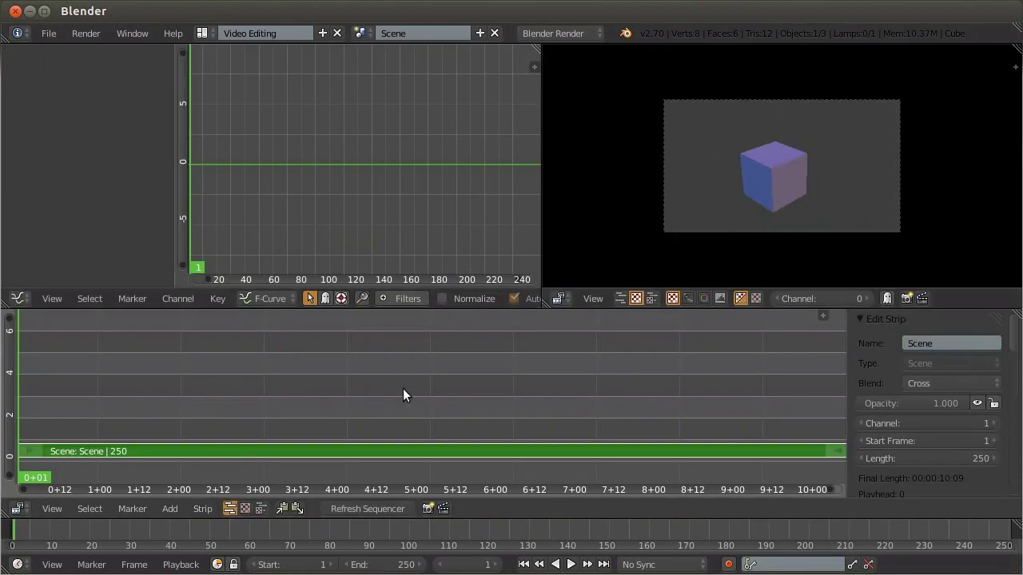
{"action": "key", "text": "Home"}
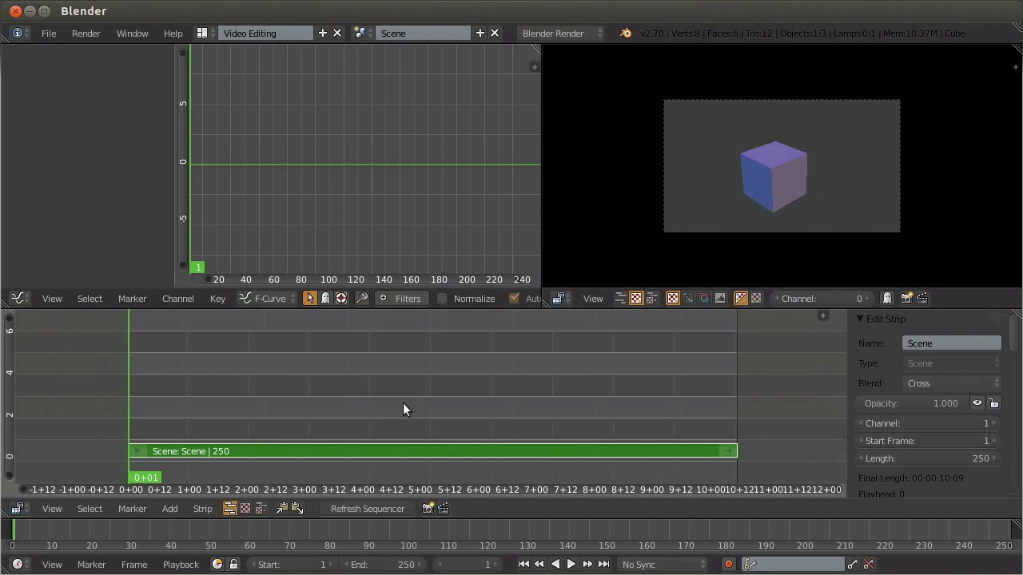
{"action": "key", "text": "x"}
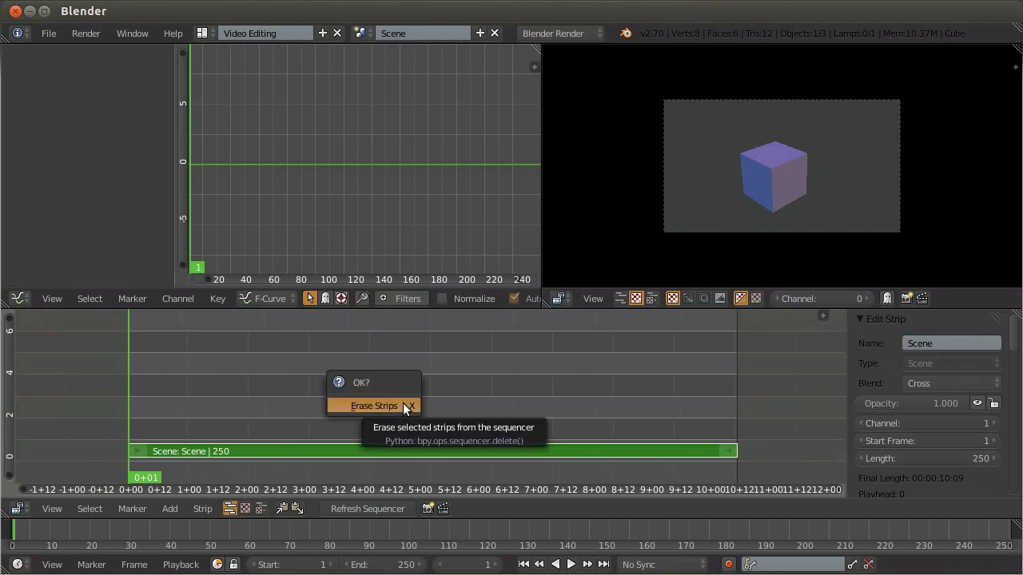
{"action": "left_click", "coordinate": [402, 406]}
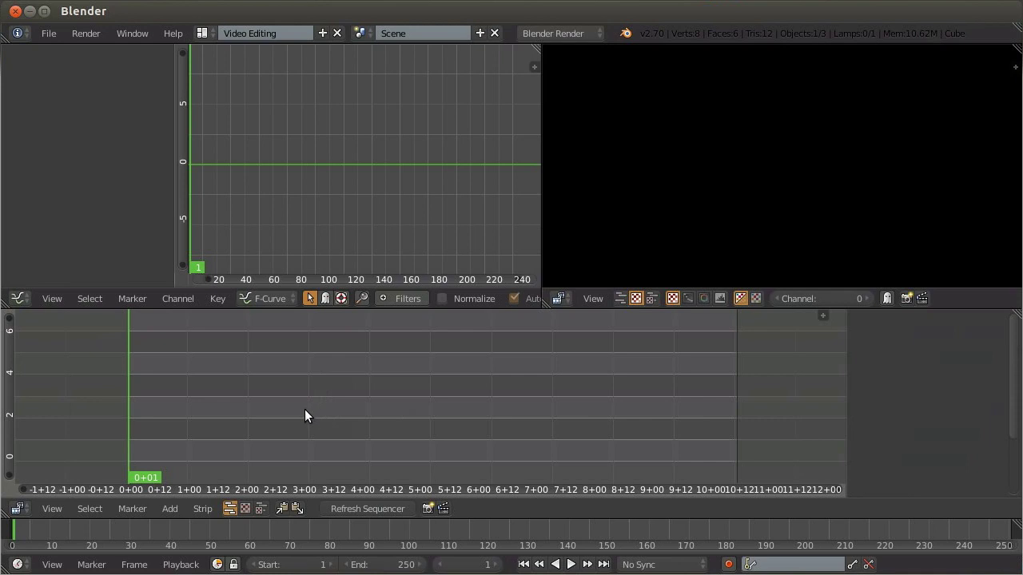
{"action": "key", "text": "Home"}
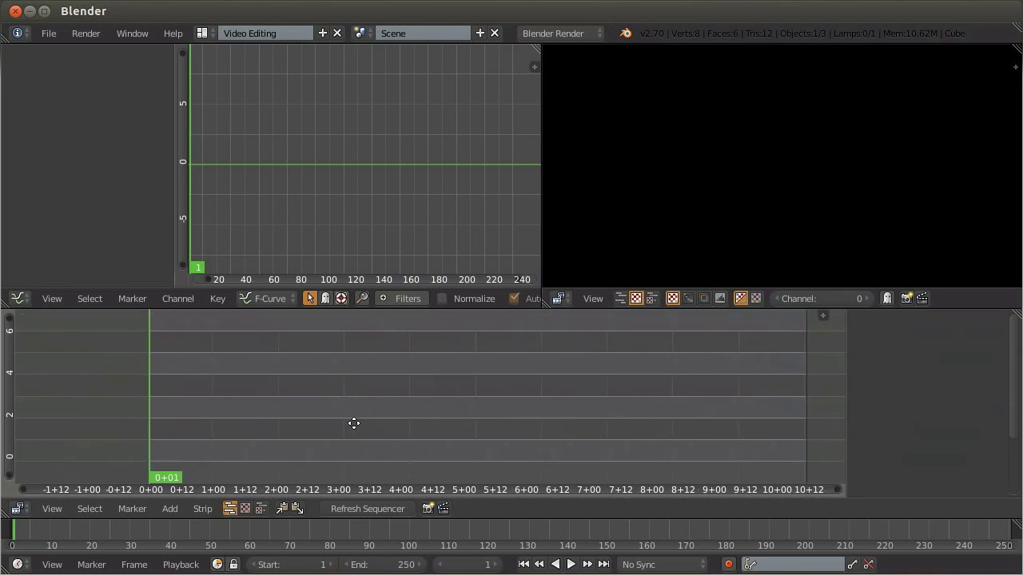
{"action": "scroll", "coordinate": [349, 422], "scroll_direction": "right", "scroll_amount": 1}
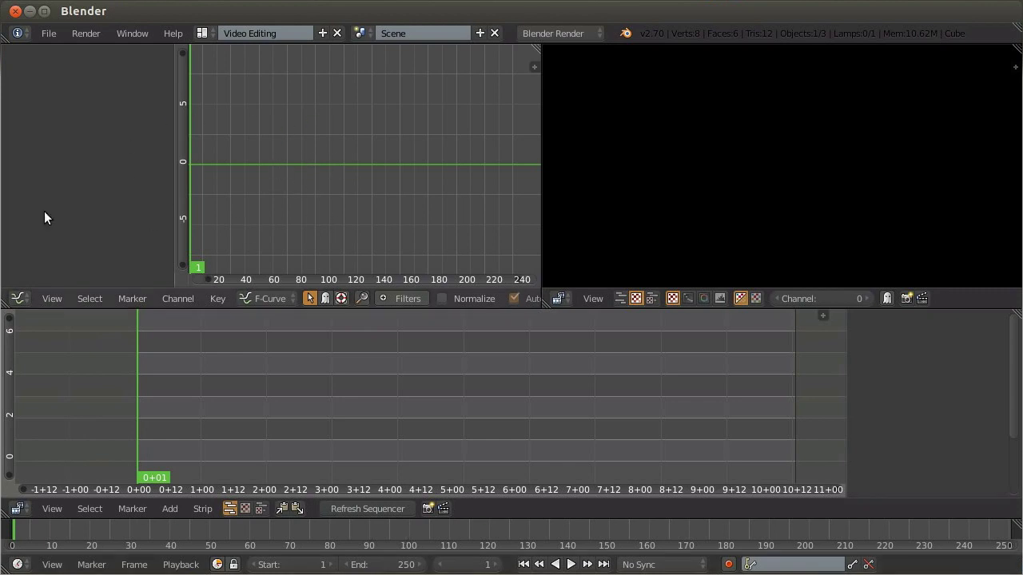
Turn the graph pane into render Properties and toggle the sequencer between Preview and Sequencer views.
{"action": "left_click", "coordinate": [17, 298]}
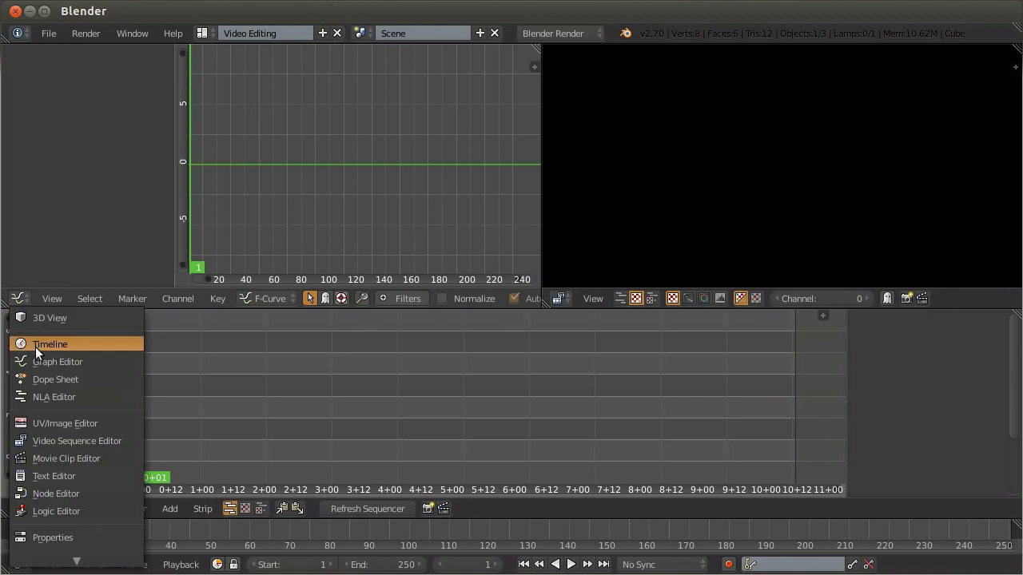
{"action": "left_click", "coordinate": [64, 534]}
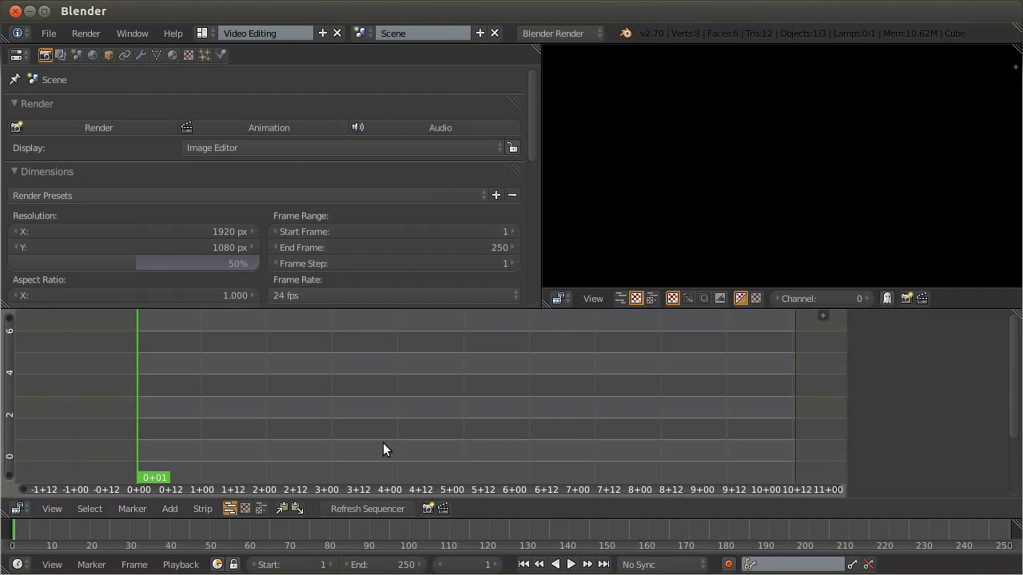
{"action": "left_click", "coordinate": [245, 508]}
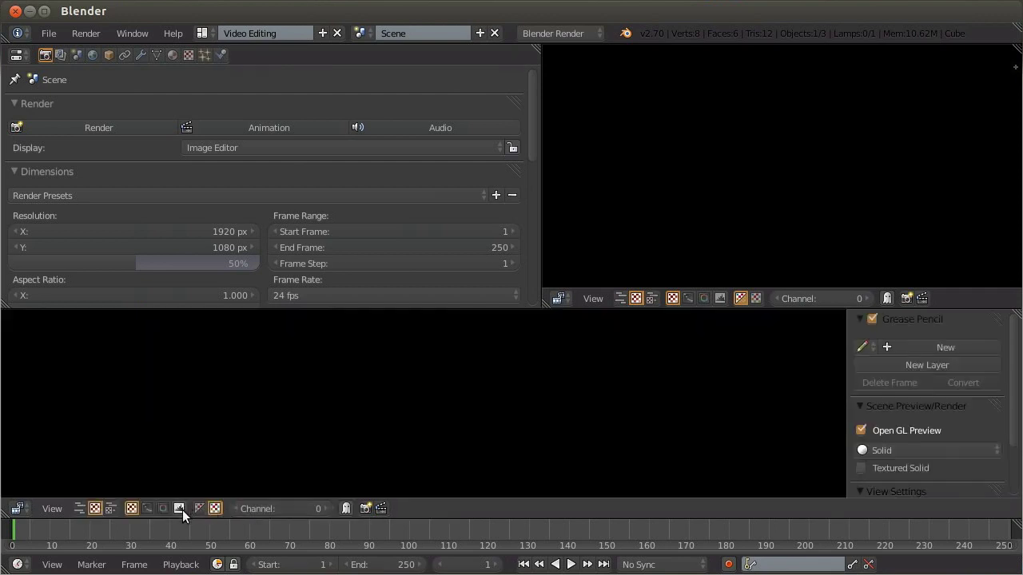
{"action": "left_click", "coordinate": [80, 508]}
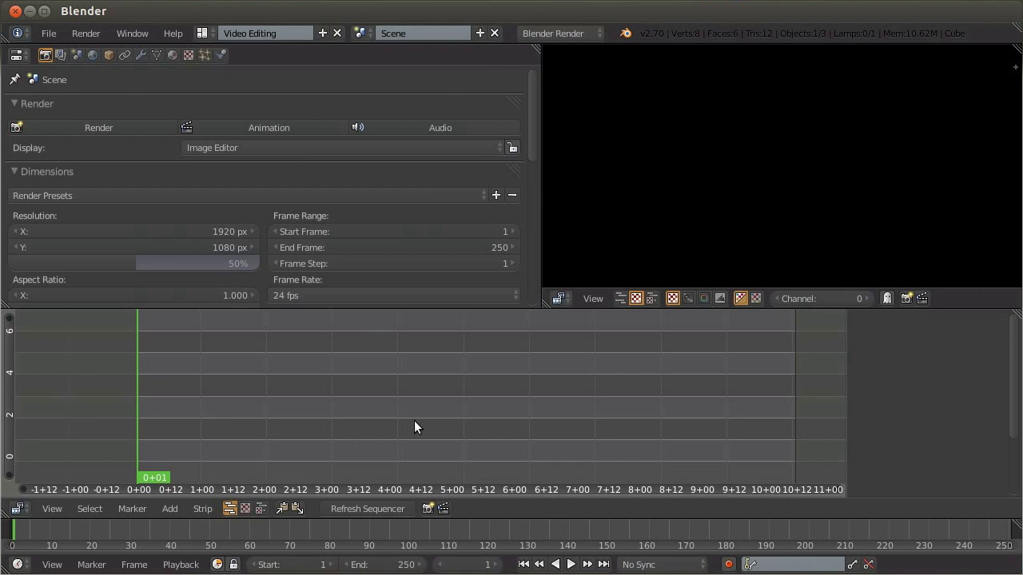
Set the render resolution to 1280×720 at 100% scale, keeping 24 fps.
{"action": "left_click", "coordinate": [174, 230]}
{"action": "type", "text": "1280"}
{"action": "key", "text": "Tab"}
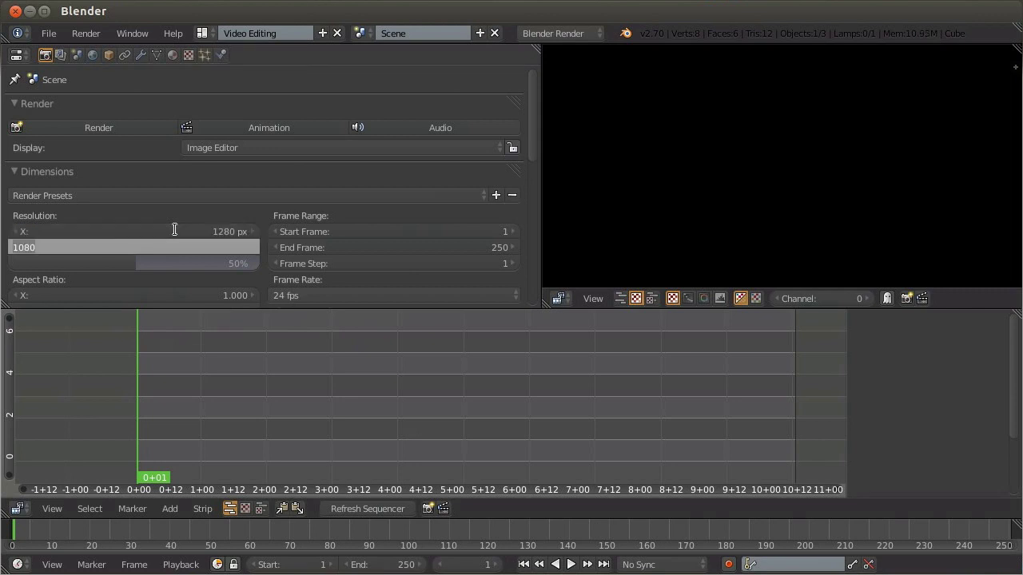
{"action": "type", "text": "720"}
{"action": "key", "text": "Return"}
{"action": "left_click_drag", "start_coordinate": [142, 262], "coordinate": [264, 260]}
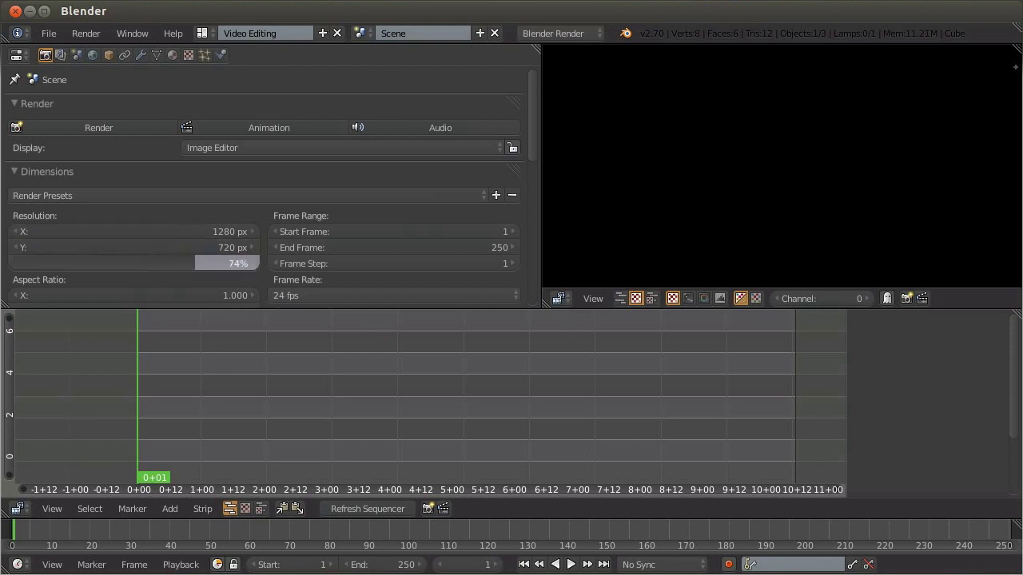
{"action": "scroll", "coordinate": [344, 259], "scroll_direction": "down", "scroll_amount": 1}
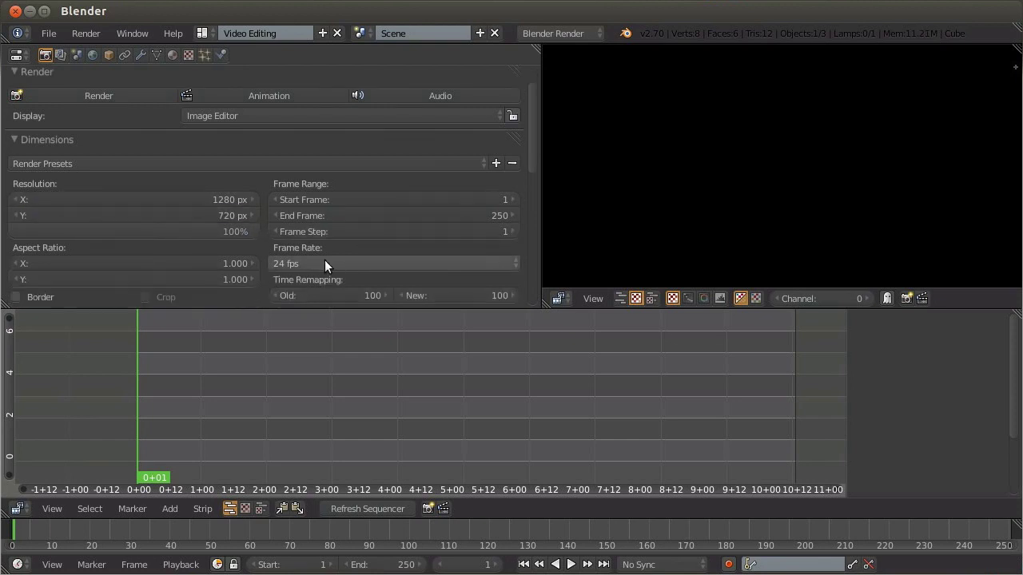
{"action": "left_click", "coordinate": [325, 264]}
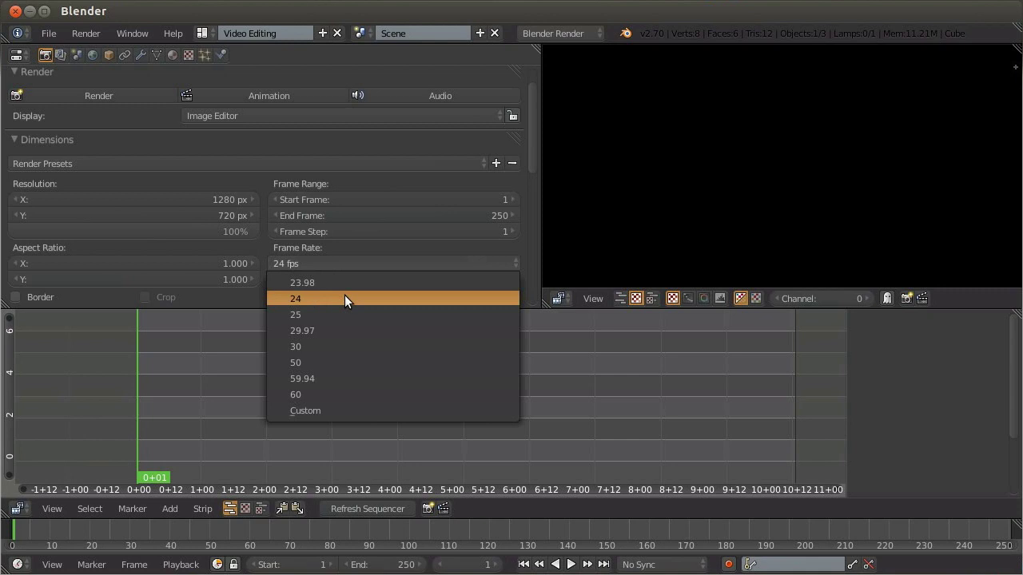
{"action": "left_click", "coordinate": [344, 298]}
Choose H.264 video output in RGB colour with MP3 as the audio codec.
{"action": "scroll", "coordinate": [330, 230], "scroll_direction": "down", "scroll_amount": 5}
{"action": "scroll", "coordinate": [329, 232], "scroll_direction": "down", "scroll_amount": 1}
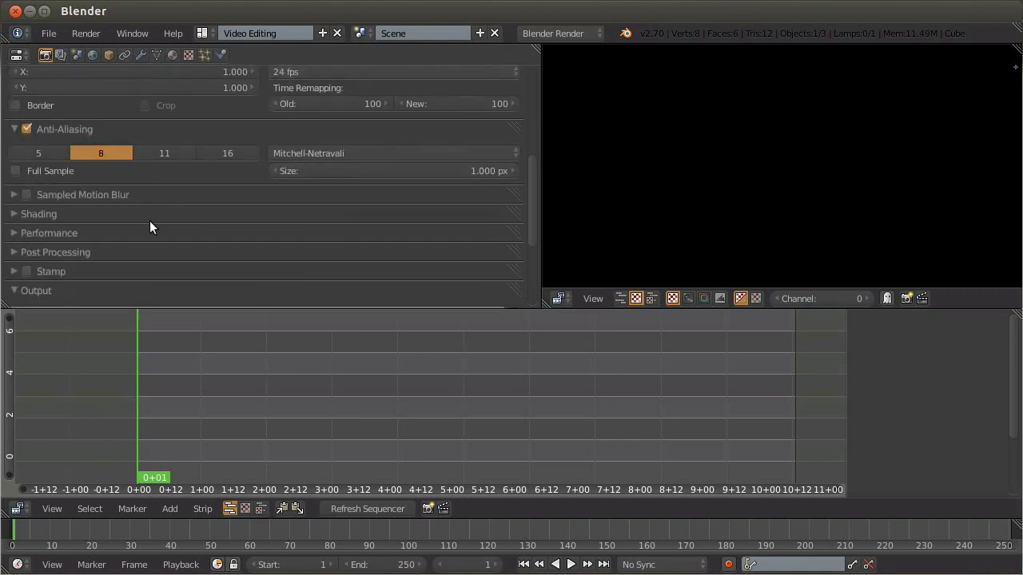
{"action": "scroll", "coordinate": [91, 176], "scroll_direction": "down", "scroll_amount": 2}
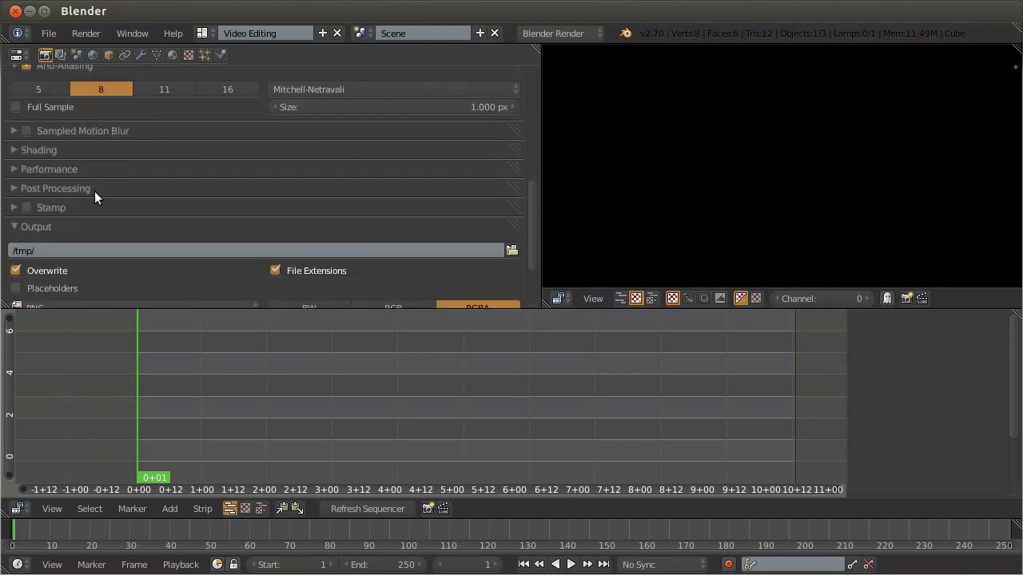
{"action": "scroll", "coordinate": [94, 196], "scroll_direction": "down", "scroll_amount": 2}
{"action": "left_click", "coordinate": [97, 240]}
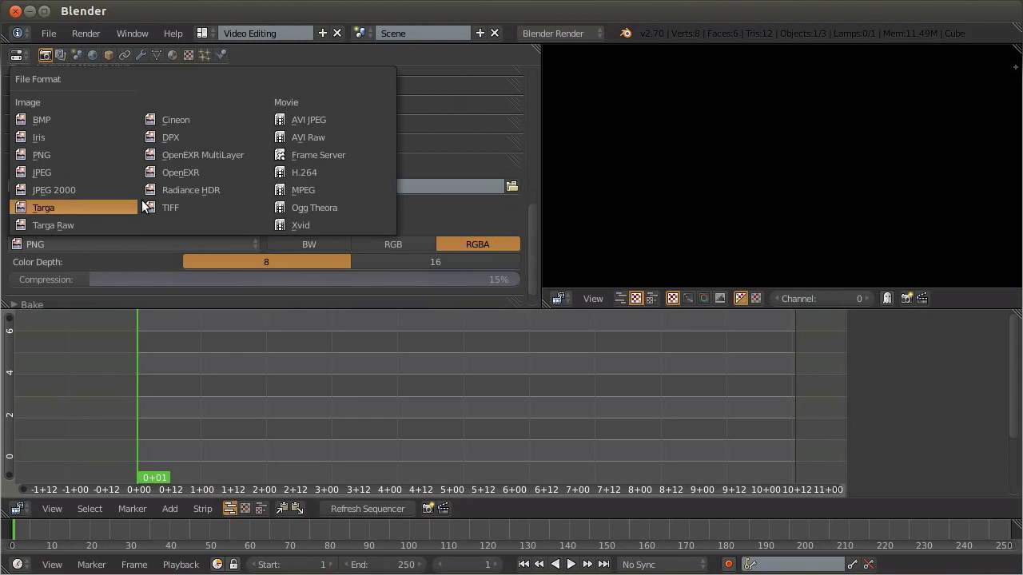
{"action": "left_click", "coordinate": [339, 173]}
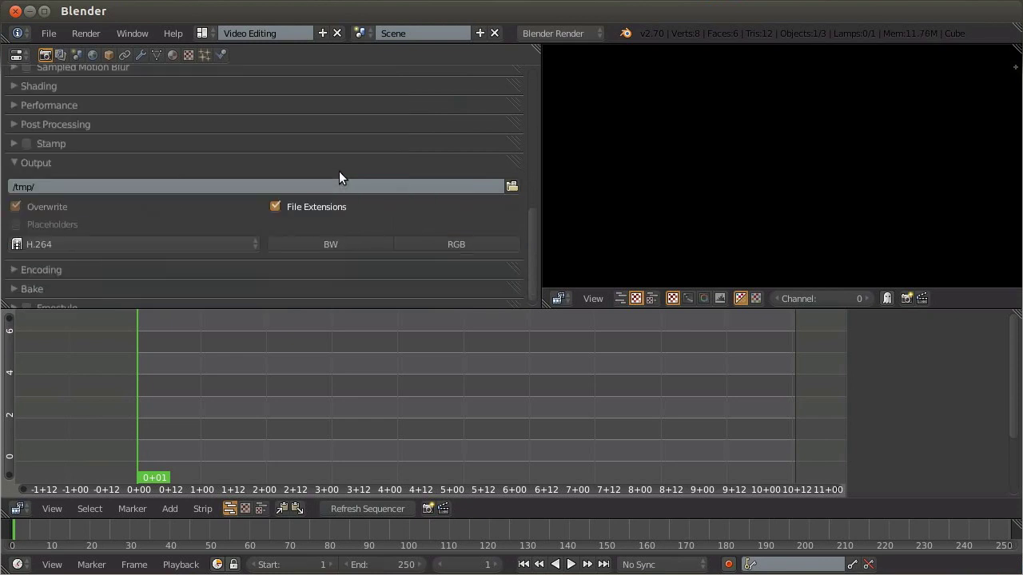
{"action": "scroll", "coordinate": [227, 211], "scroll_direction": "down", "scroll_amount": 1}
{"action": "left_click", "coordinate": [445, 233]}
{"action": "left_click", "coordinate": [110, 260]}
{"action": "scroll", "coordinate": [255, 155], "scroll_direction": "down", "scroll_amount": 3}
{"action": "scroll", "coordinate": [256, 155], "scroll_direction": "down", "scroll_amount": 2}
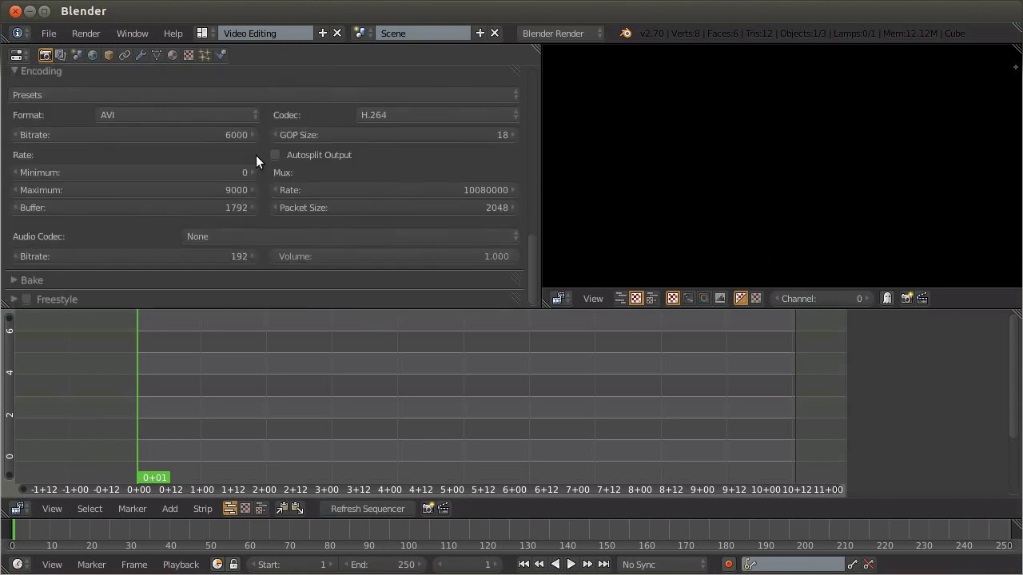
{"action": "left_click", "coordinate": [272, 269]}
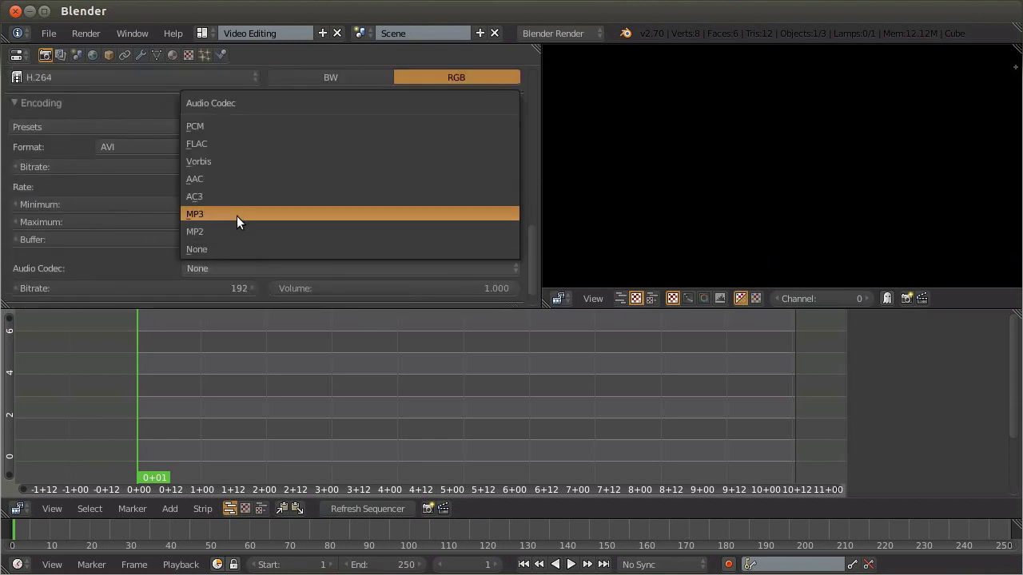
{"action": "left_click", "coordinate": [236, 214]}
Browse for an output folder, then cancel, leaving the path at /tmp/.
{"action": "scroll", "coordinate": [257, 222], "scroll_direction": "up", "scroll_amount": 3}
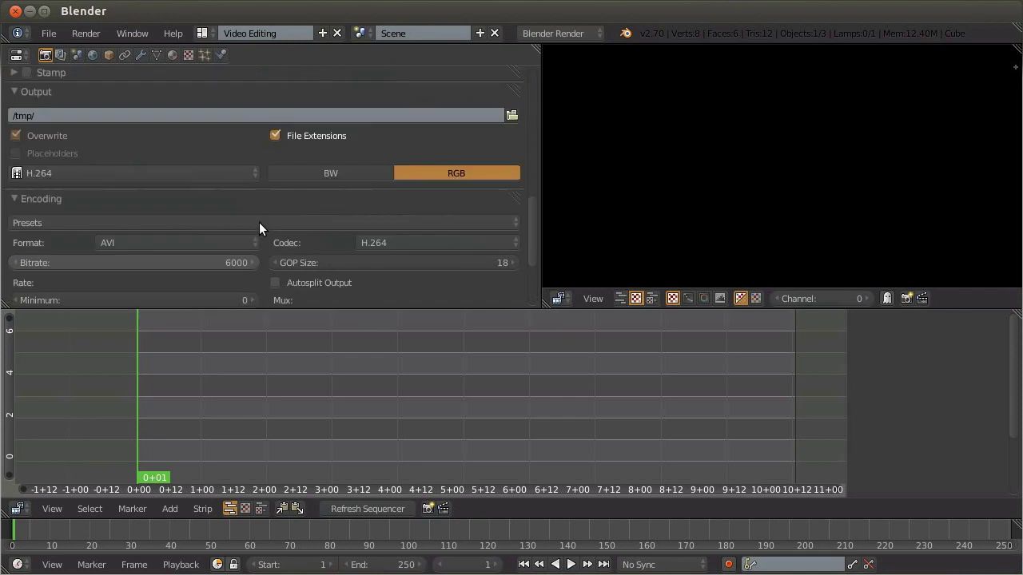
{"action": "scroll", "coordinate": [257, 222], "scroll_direction": "up", "scroll_amount": 2}
{"action": "left_click", "coordinate": [63, 179]}
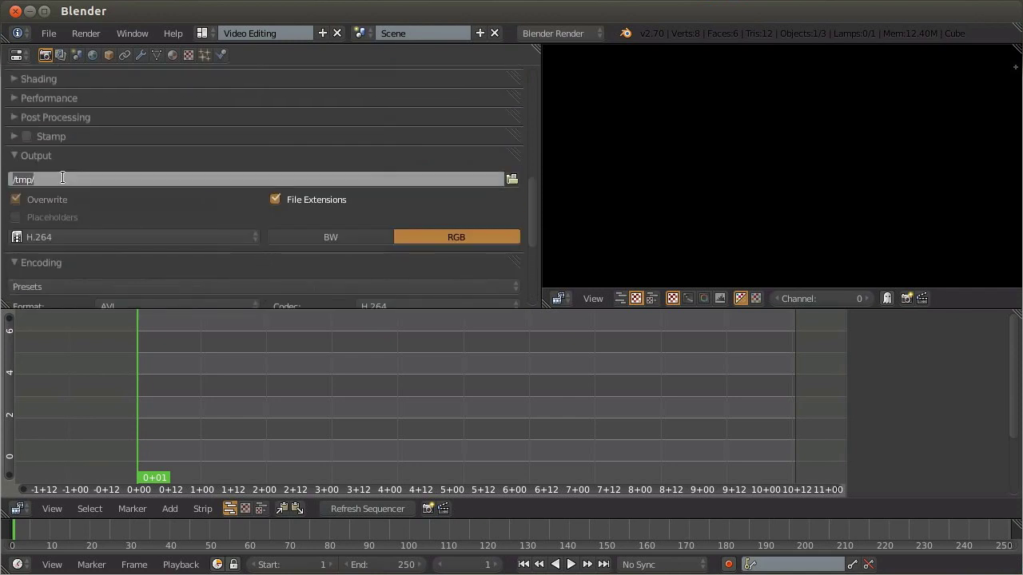
{"action": "left_click", "coordinate": [513, 181]}
{"action": "left_click", "coordinate": [512, 181]}
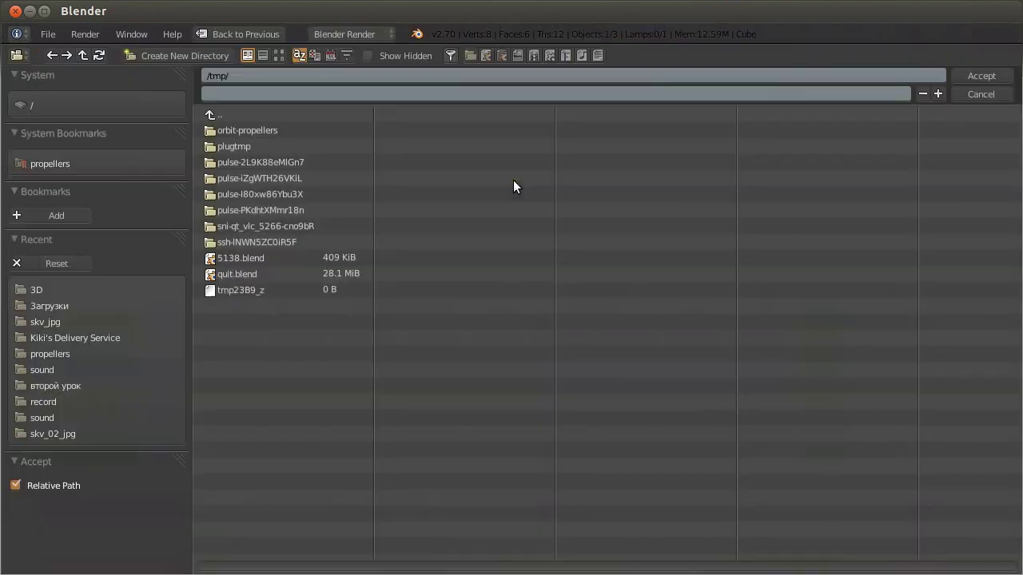
{"action": "left_click", "coordinate": [967, 95]}
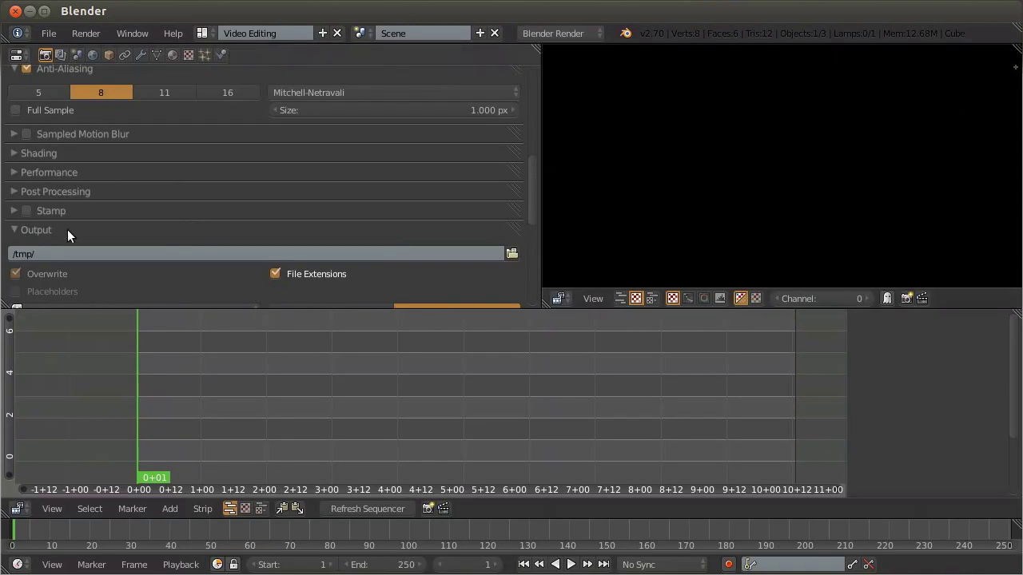
Set the render output path to //.
{"action": "type", "text": "//"}
{"action": "key", "text": "Return"}
{"action": "left_click_drag", "start_coordinate": [532, 201], "coordinate": [538, 94]}
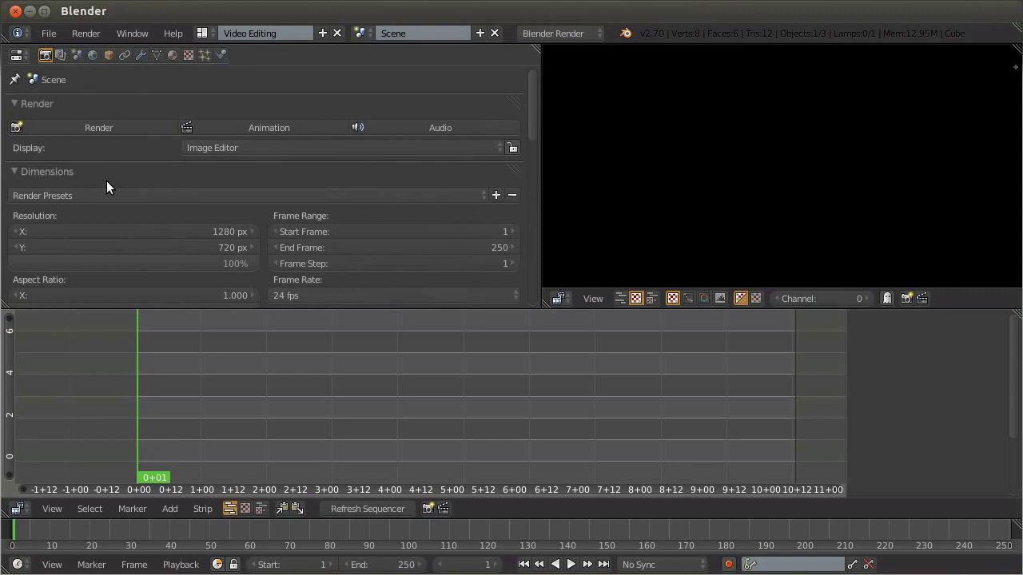
Uncheck Anti-Aliasing and collapse its panel and the Dimensions panel.
{"action": "left_click", "coordinate": [107, 179]}
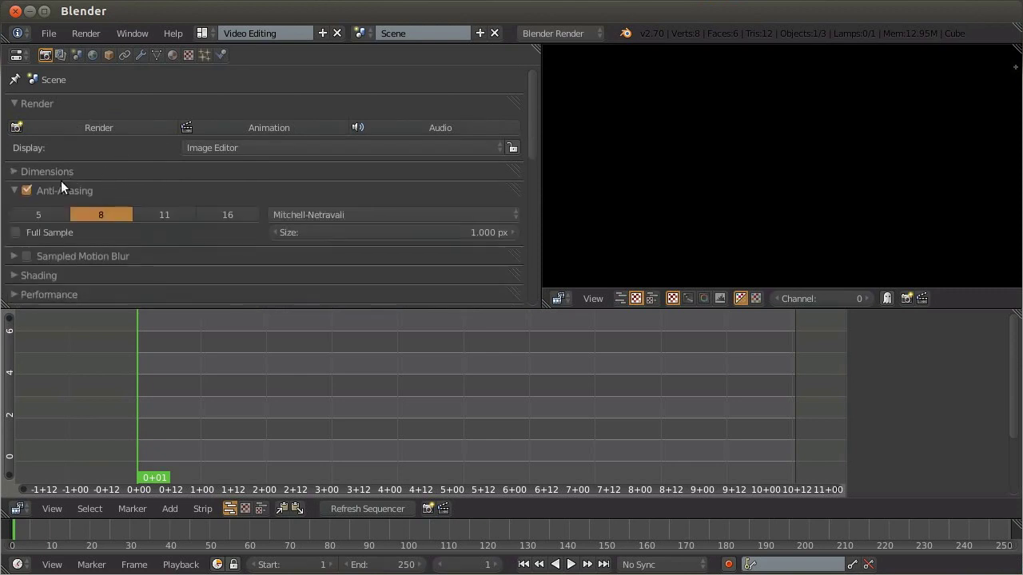
{"action": "left_click", "coordinate": [26, 192]}
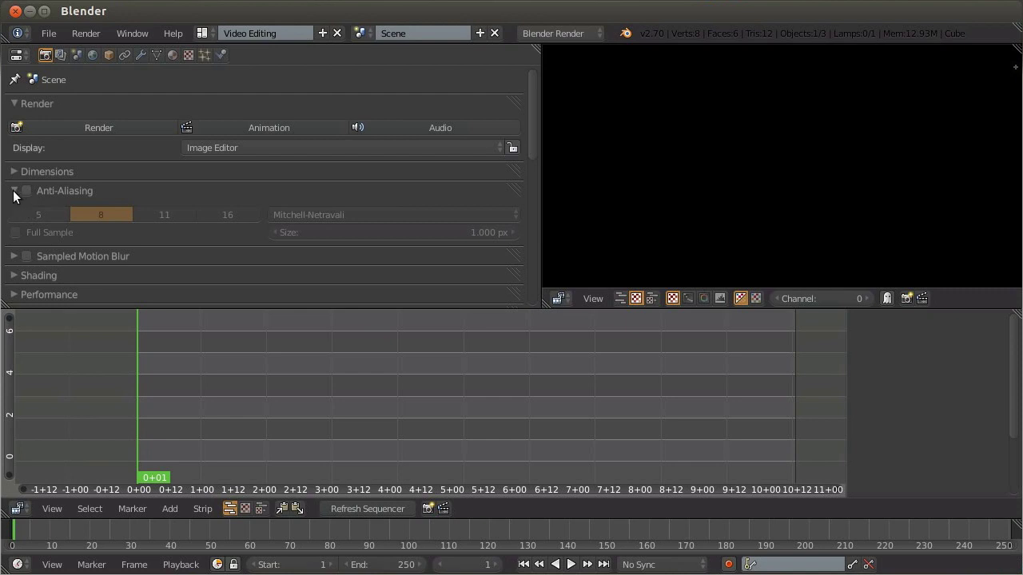
{"action": "left_click", "coordinate": [13, 195]}
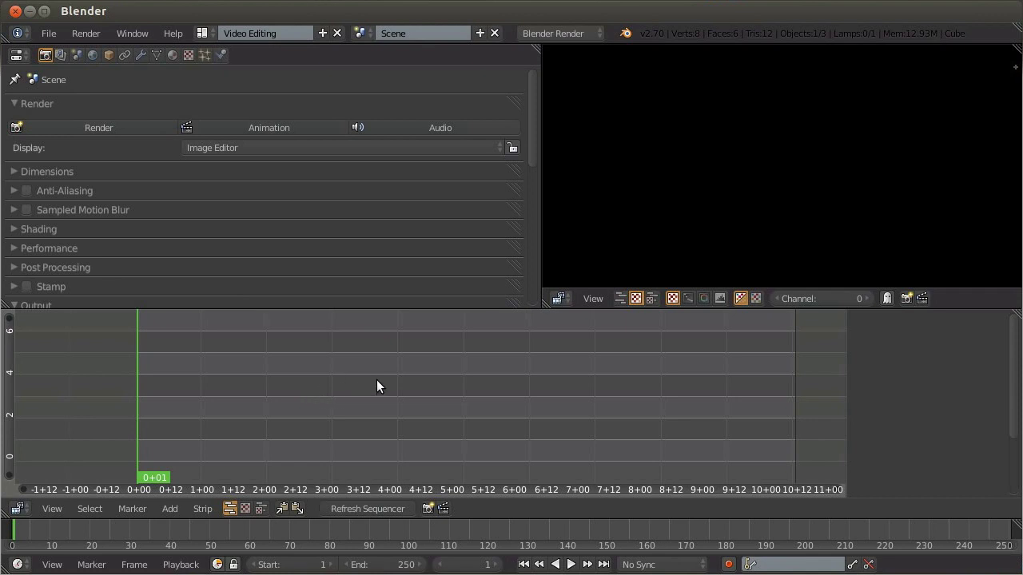
{"action": "key", "text": "shift+a"}
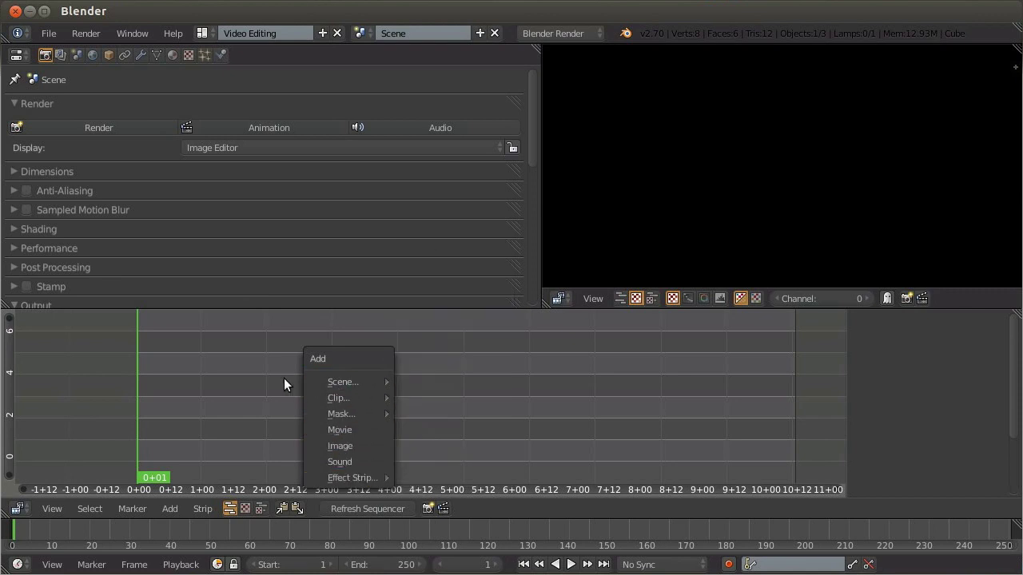
Open the sequencer's Add menu and show the Effect Strip submenu.
{"action": "left_click", "coordinate": [169, 509]}
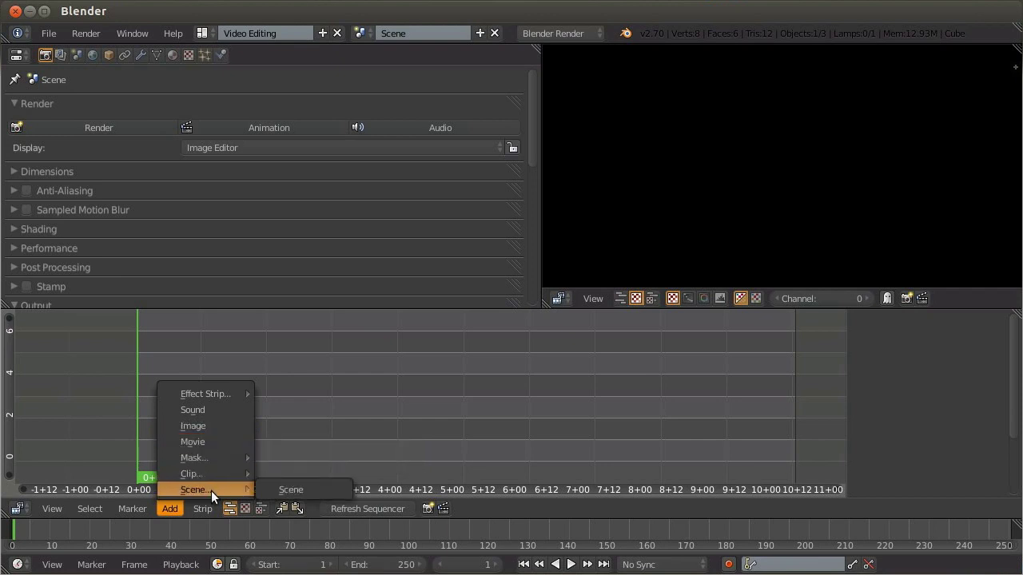
{"action": "mouse_move", "coordinate": [224, 393]}
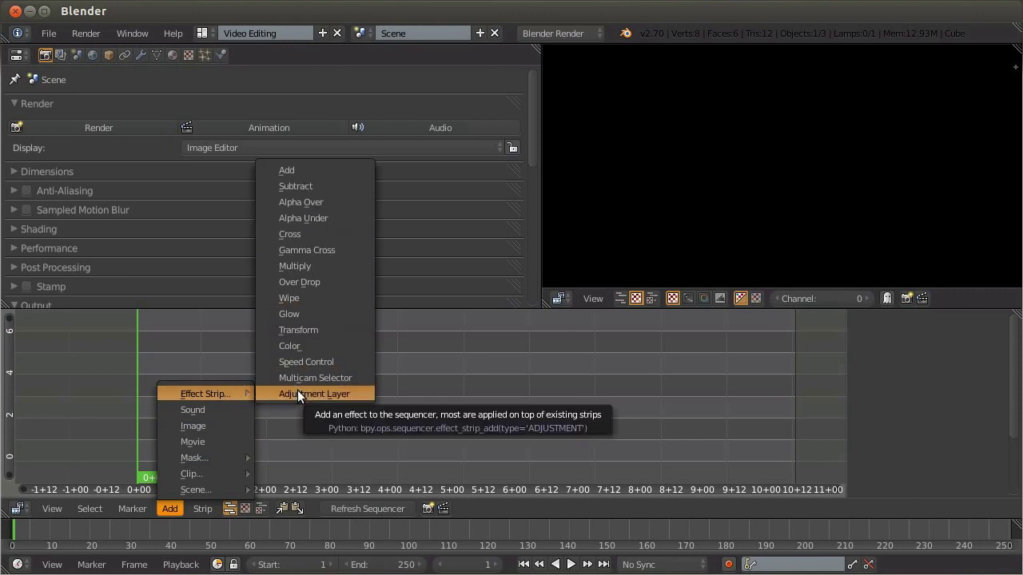
Add 02.png from the home Рабочий стол/1280 folder as an image strip at frame 1.
{"action": "left_click", "coordinate": [232, 430]}
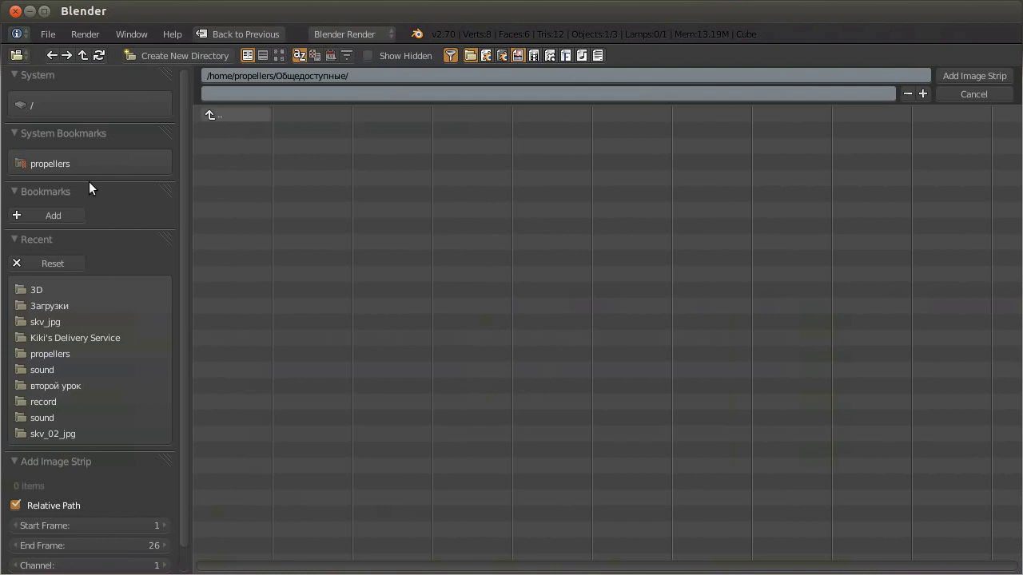
{"action": "left_click", "coordinate": [45, 163]}
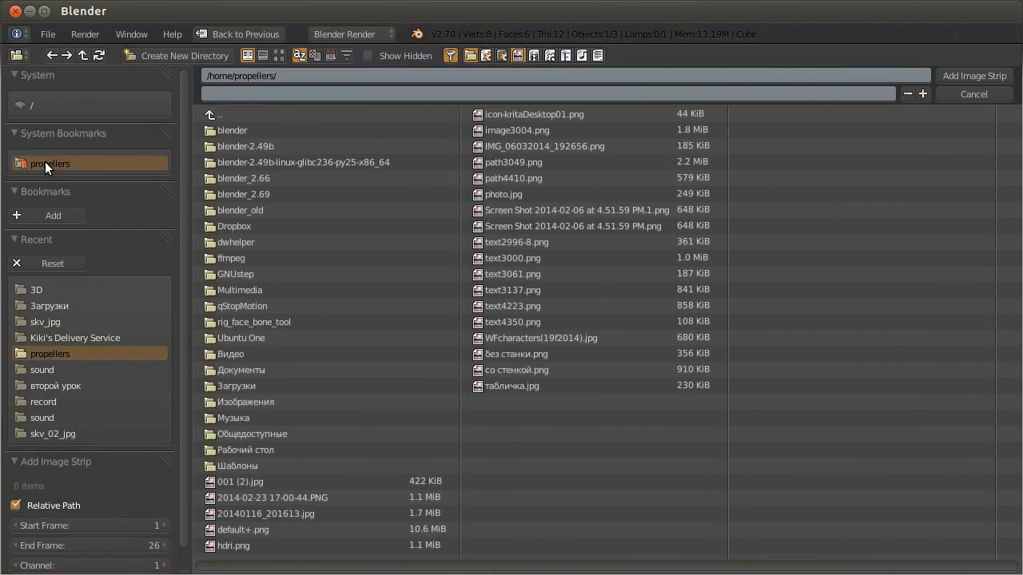
{"action": "left_click", "coordinate": [253, 450]}
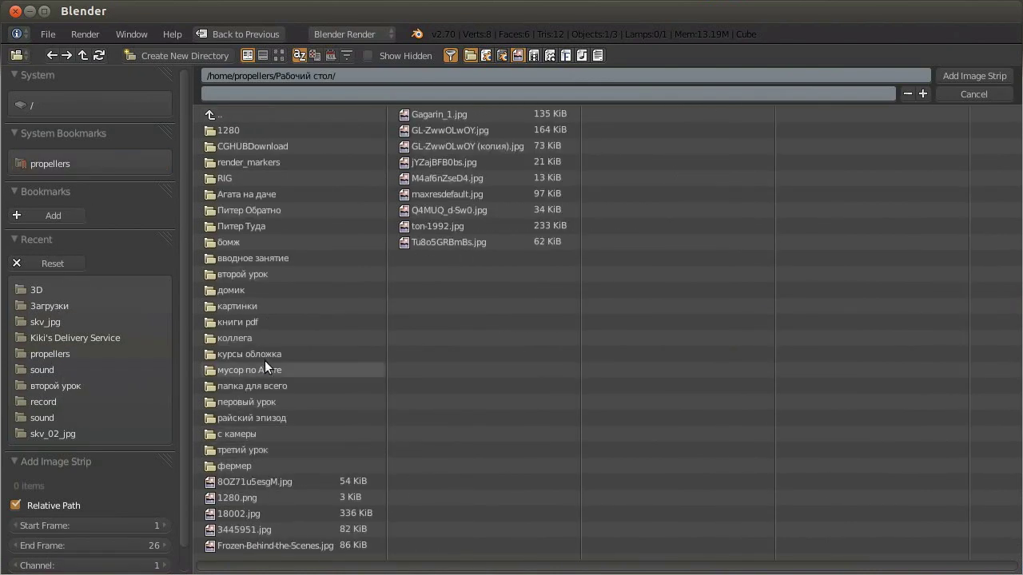
{"action": "left_click", "coordinate": [213, 133]}
{"action": "left_click", "coordinate": [279, 56]}
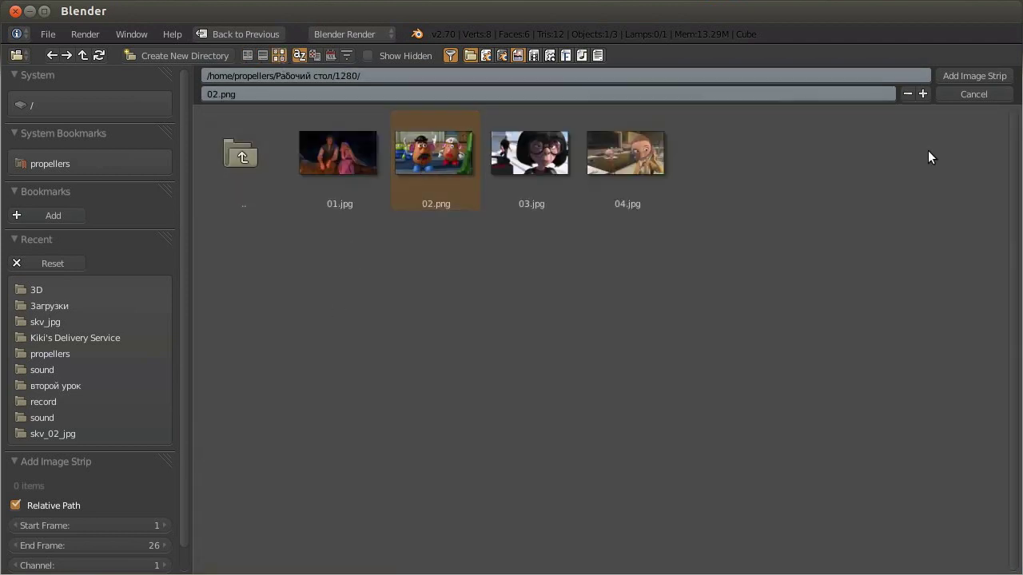
{"action": "left_click", "coordinate": [999, 76]}
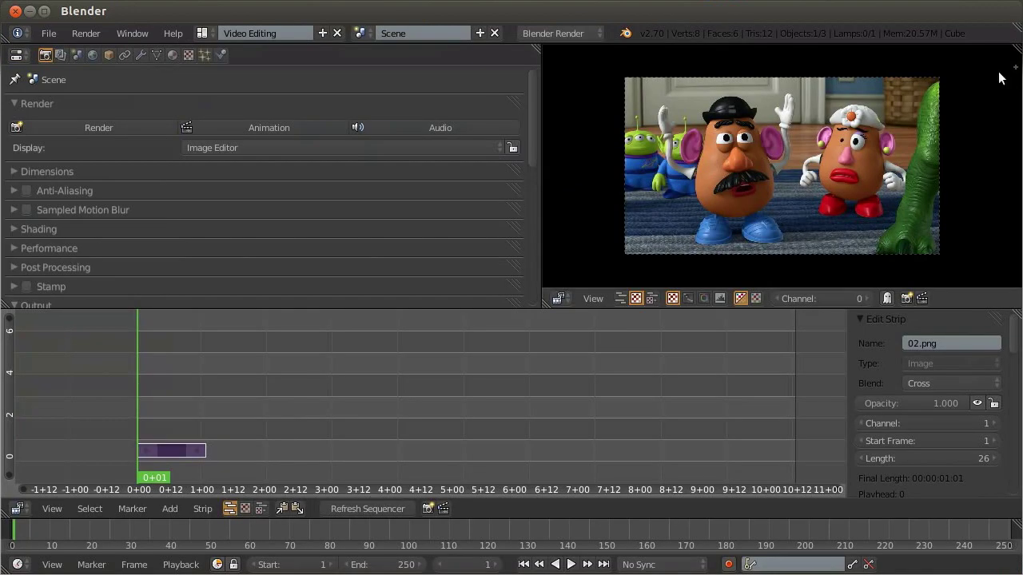
Put the playhead at frame 12 and zoom the preview to view the 02.png image.
{"action": "left_click_drag", "start_coordinate": [149, 411], "coordinate": [166, 413]}
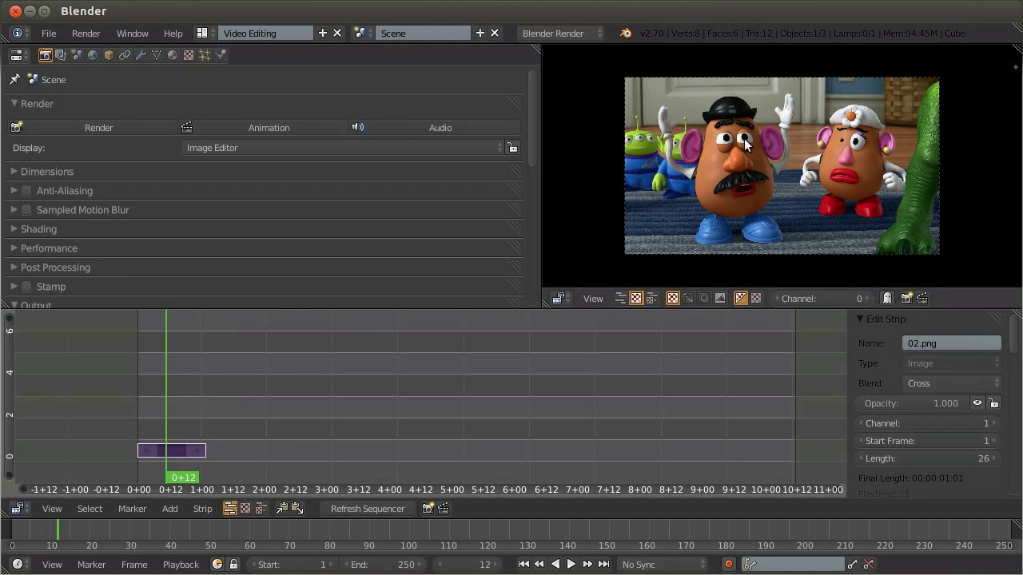
{"action": "scroll", "coordinate": [761, 150], "scroll_direction": "up", "scroll_amount": 1}
{"action": "scroll", "coordinate": [760, 150], "scroll_direction": "down", "scroll_amount": 1}
{"action": "scroll", "coordinate": [761, 149], "scroll_direction": "up", "scroll_amount": 1}
{"action": "scroll", "coordinate": [761, 149], "scroll_direction": "up", "scroll_amount": 1}
{"action": "scroll", "coordinate": [761, 148], "scroll_direction": "up", "scroll_amount": 1}
{"action": "scroll", "coordinate": [761, 148], "scroll_direction": "up", "scroll_amount": 1}
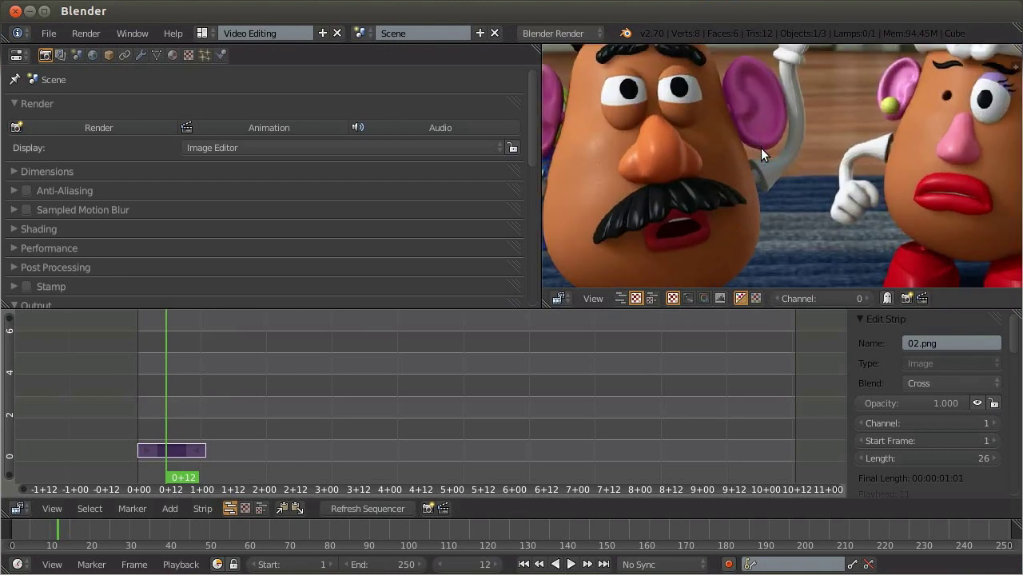
{"action": "scroll", "coordinate": [761, 148], "scroll_direction": "down", "scroll_amount": 1}
{"action": "scroll", "coordinate": [761, 148], "scroll_direction": "down", "scroll_amount": 1}
{"action": "scroll", "coordinate": [760, 147], "scroll_direction": "up", "scroll_amount": 1}
{"action": "scroll", "coordinate": [761, 148], "scroll_direction": "down", "scroll_amount": 1}
{"action": "scroll", "coordinate": [761, 148], "scroll_direction": "down", "scroll_amount": 1}
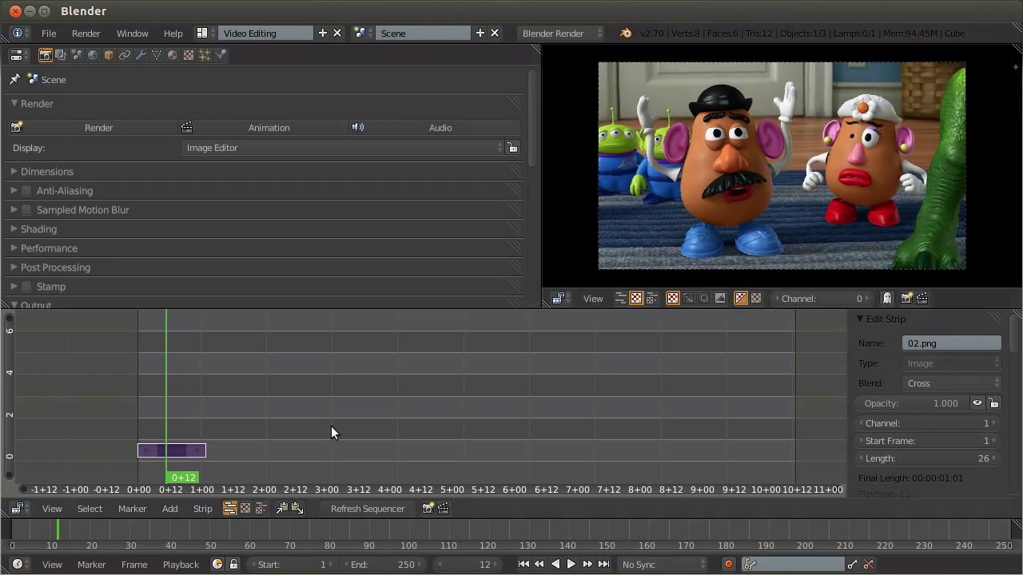
Zoom the timeline in on the 02.png strip and scrub the playhead across it.
{"action": "scroll", "coordinate": [457, 412], "scroll_direction": "up", "scroll_amount": 2}
{"action": "scroll", "coordinate": [578, 388], "scroll_direction": "up", "scroll_amount": 2}
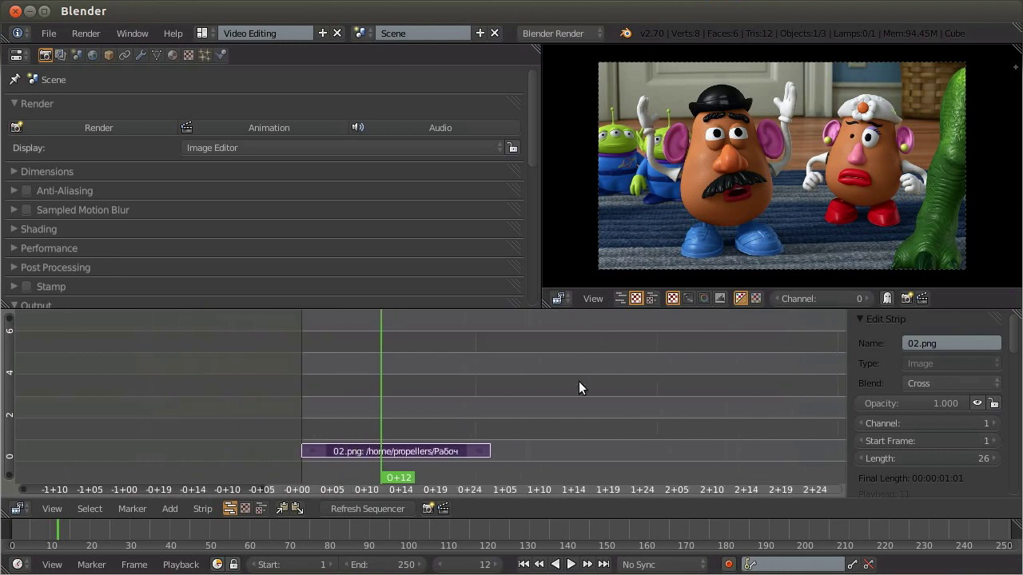
{"action": "scroll", "coordinate": [581, 391], "scroll_direction": "up", "scroll_amount": 1}
{"action": "scroll", "coordinate": [586, 365], "scroll_direction": "up", "scroll_amount": 1}
{"action": "scroll", "coordinate": [575, 343], "scroll_direction": "up", "scroll_amount": 1}
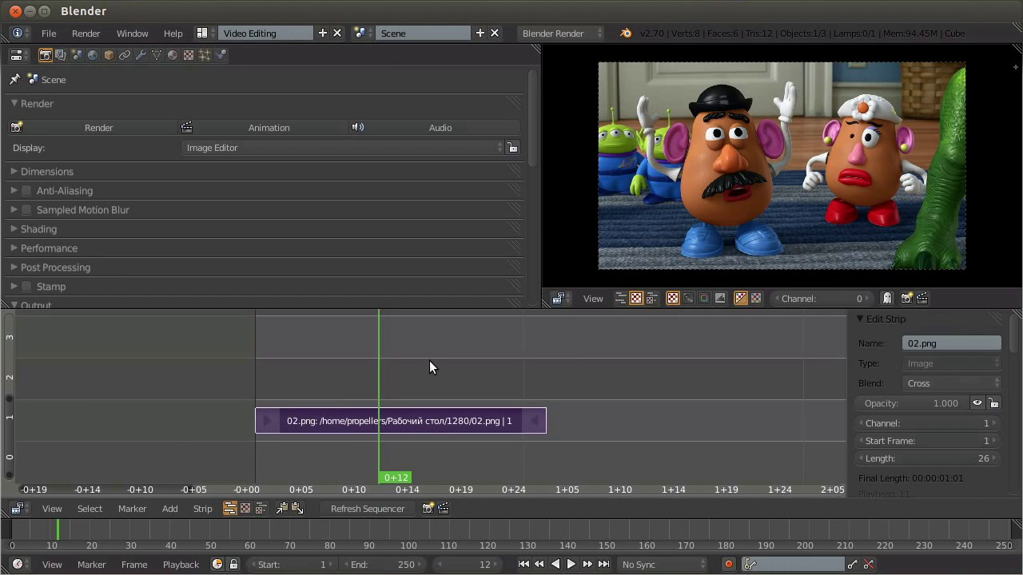
{"action": "mouse_move", "coordinate": [429, 361]}
{"action": "left_mouse_down"}
{"action": "mouse_move", "coordinate": [524, 360]}
{"action": "mouse_move", "coordinate": [380, 367]}
{"action": "left_mouse_up"}
Try moving the strip and dragging its ends, cancelling each change to keep it at frame 1.
{"action": "key", "text": "g"}
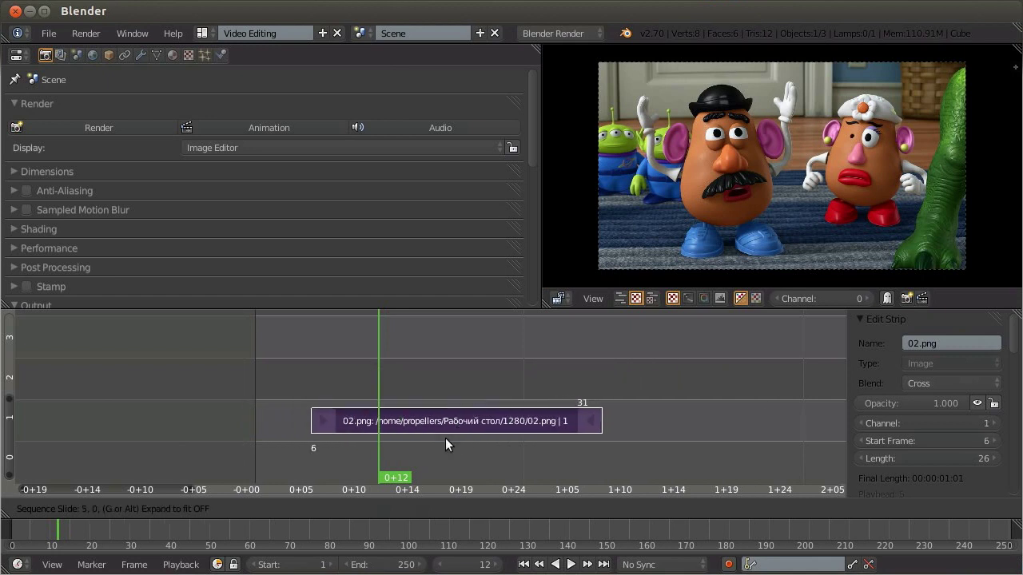
{"action": "key", "text": "Escape"}
{"action": "right_click", "coordinate": [536, 426]}
{"action": "key", "text": "g"}
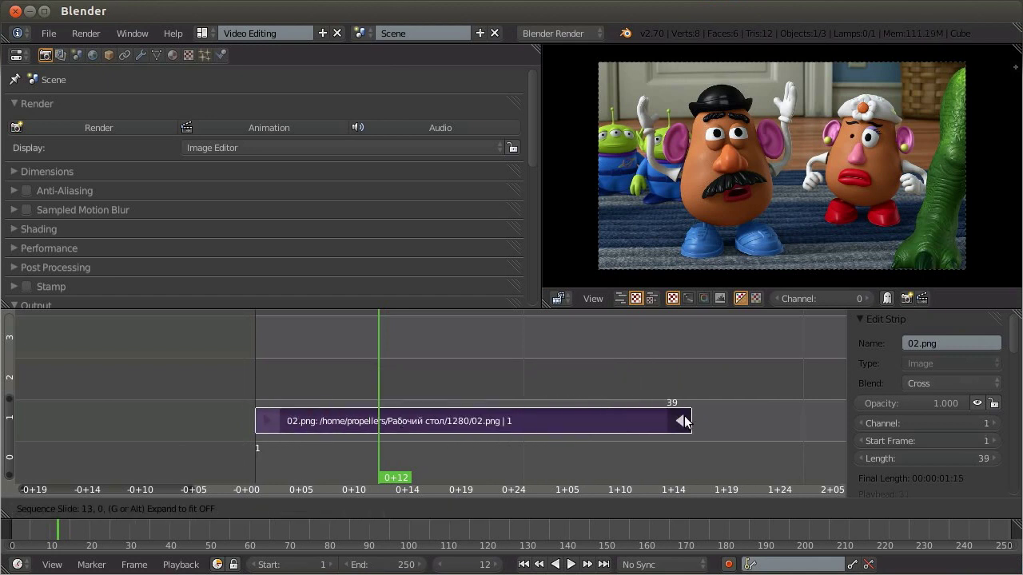
{"action": "key", "text": "Escape"}
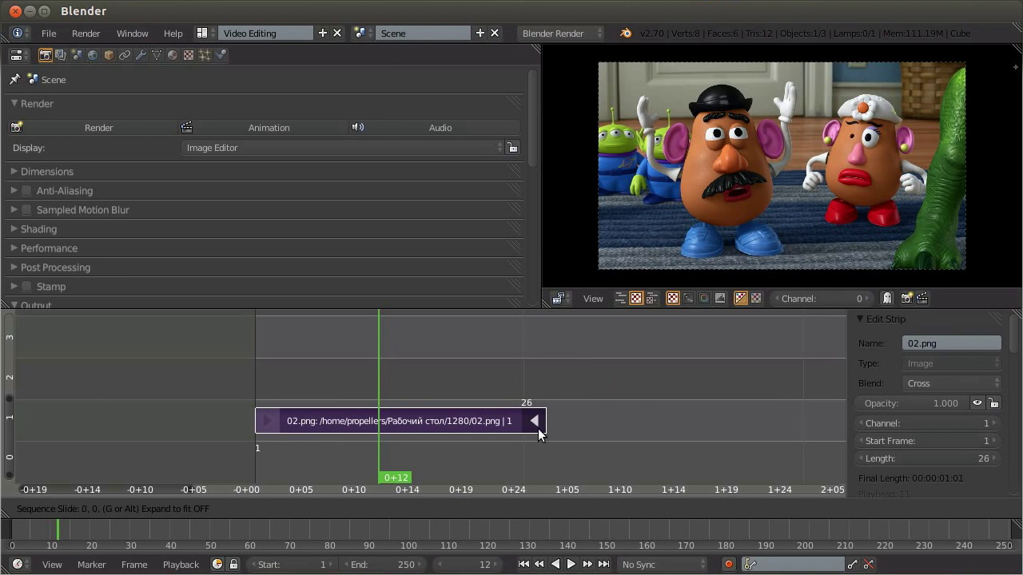
{"action": "right_click", "coordinate": [261, 424]}
{"action": "key", "text": "g"}
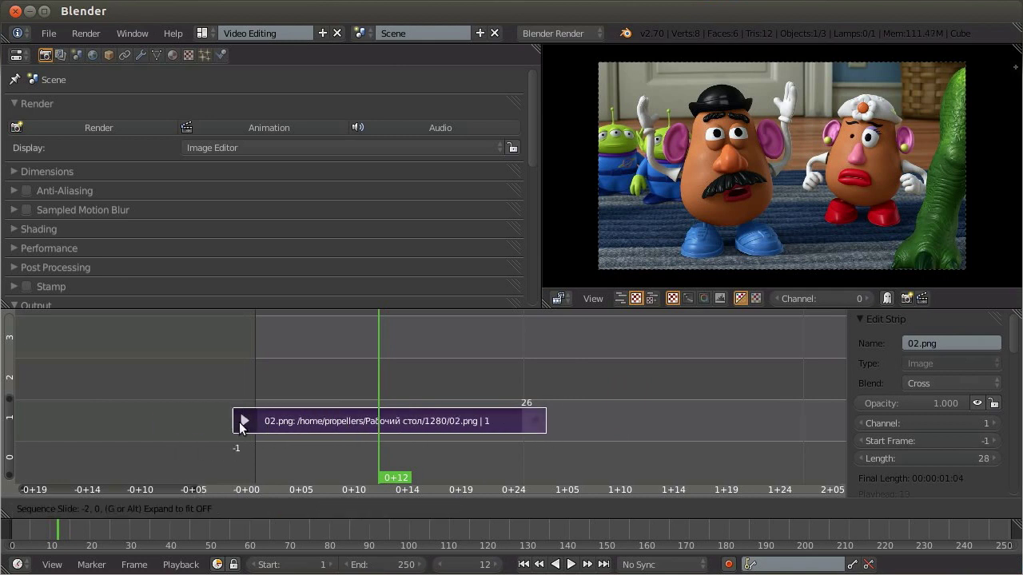
{"action": "key", "text": "Escape"}
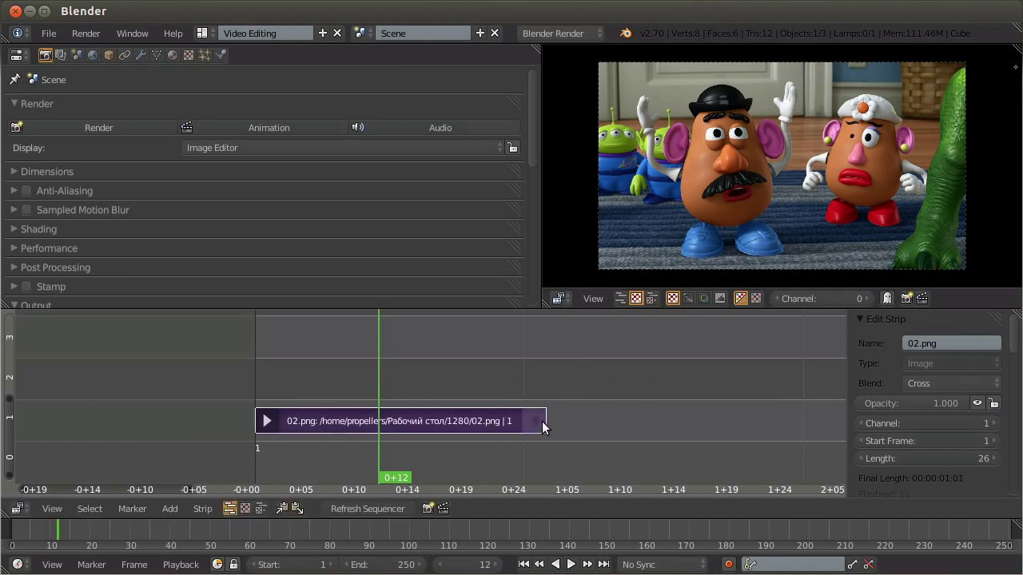
{"action": "right_click", "coordinate": [542, 423]}
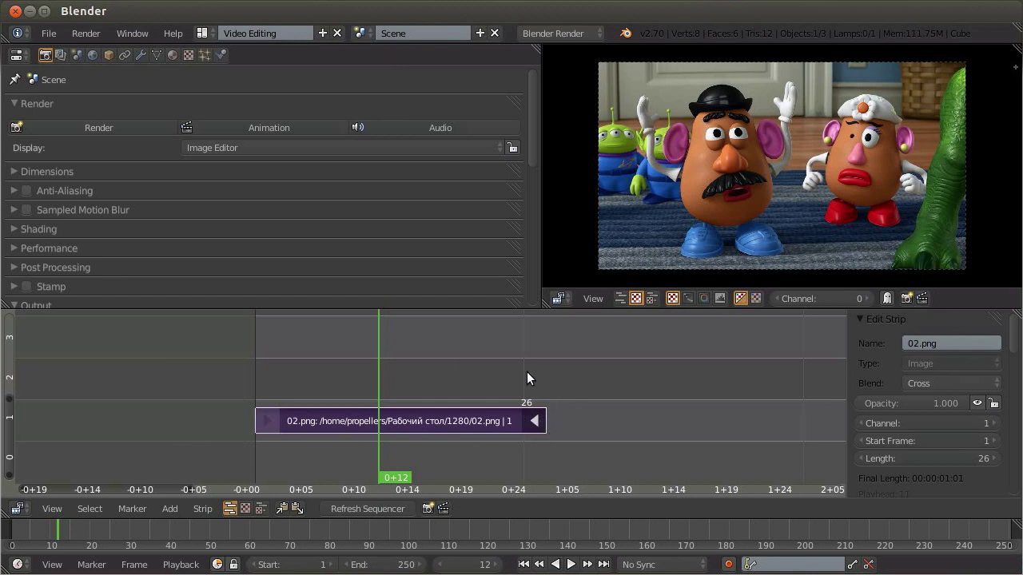
{"action": "key", "text": "g"}
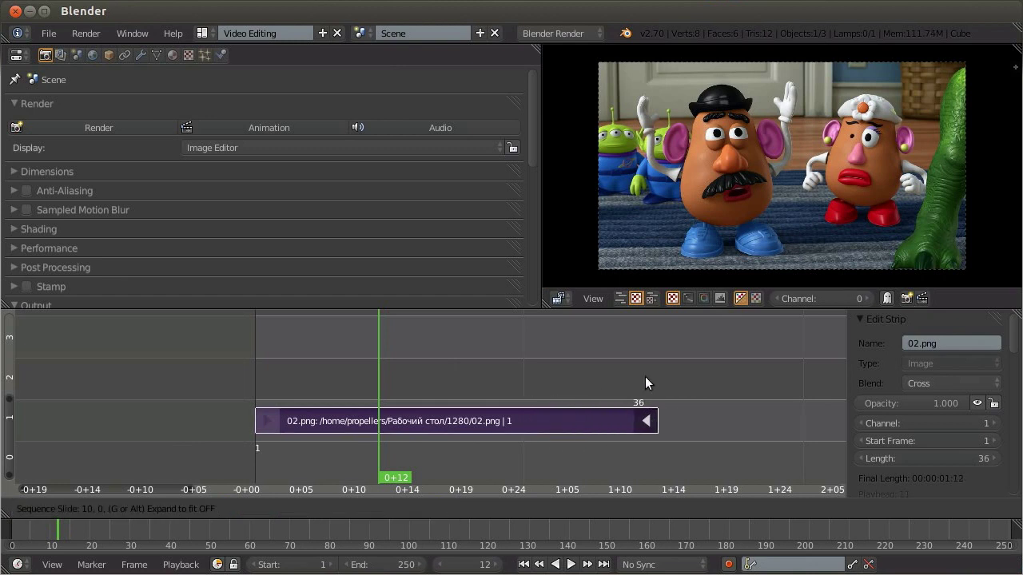
{"action": "key", "text": "Escape"}
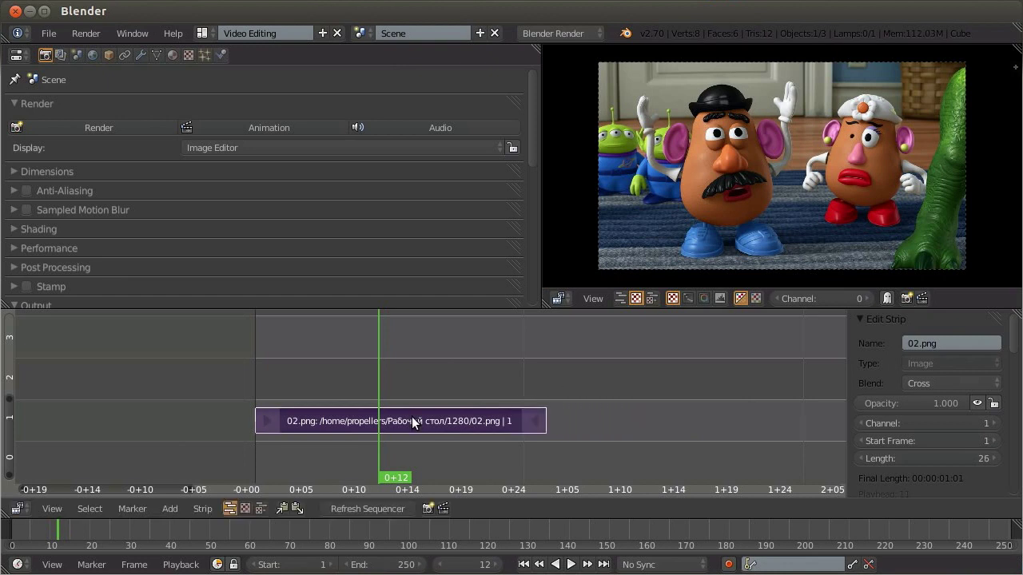
{"action": "key", "text": "g"}
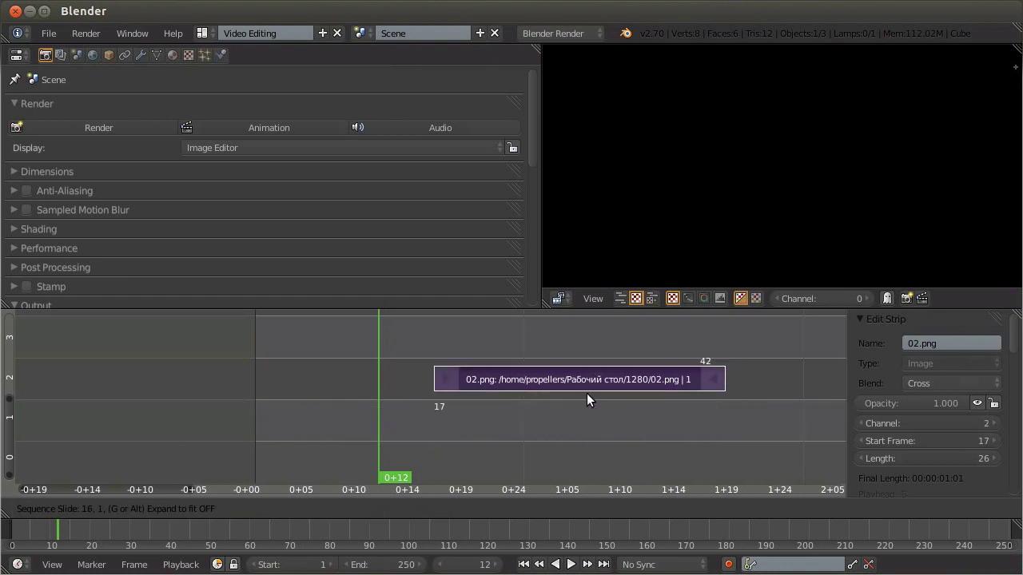
{"action": "key", "text": "Escape"}
Move the 02.png strip later, then snap its start to frame 7.
{"action": "key", "text": "g"}
{"action": "left_click", "coordinate": [590, 392]}
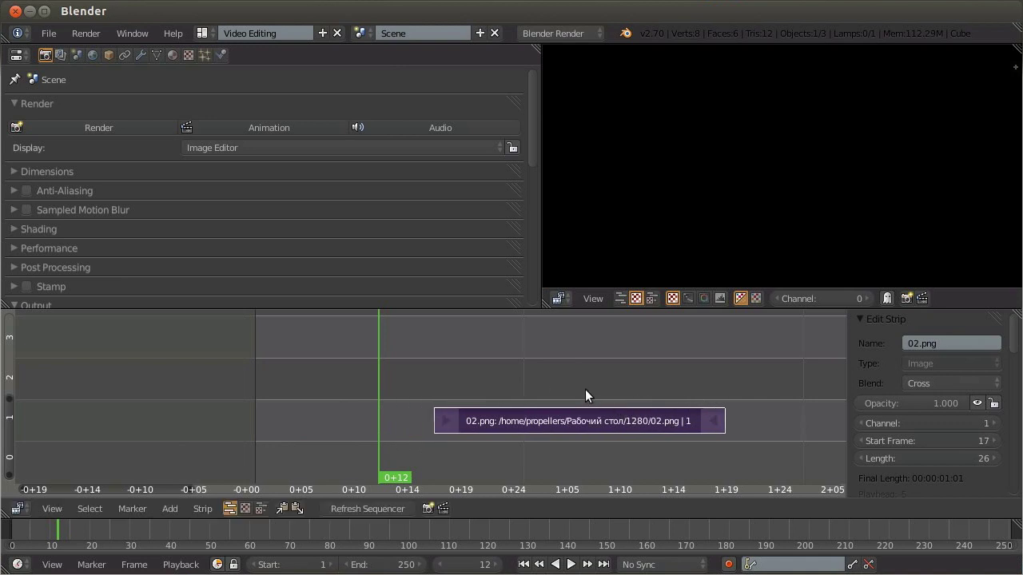
{"action": "key", "text": "shift+s"}
{"action": "left_click", "coordinate": [327, 389]}
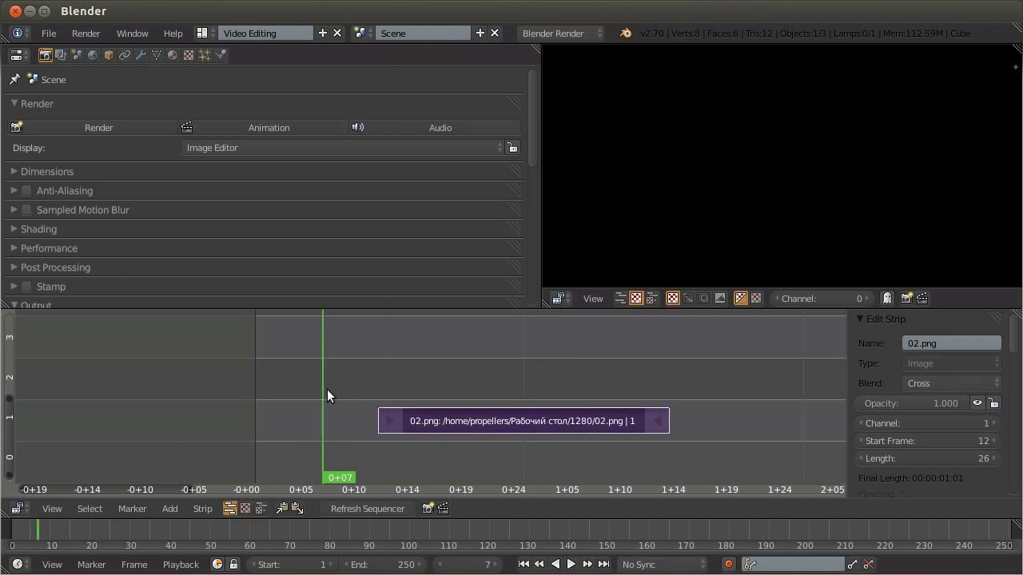
{"action": "key", "text": "shift+s"}
Extend the strip's start to frame 3 and its end to frame 41, then jump to the first frame.
{"action": "right_click", "coordinate": [329, 421]}
{"action": "left_click", "coordinate": [279, 379]}
{"action": "key", "text": "shift+s"}
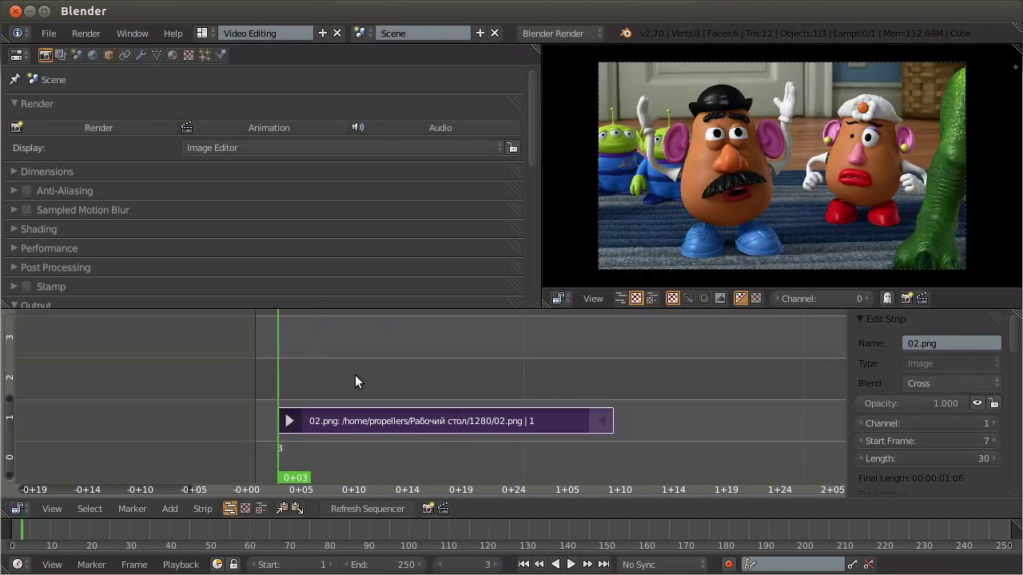
{"action": "right_click", "coordinate": [600, 420]}
{"action": "left_click", "coordinate": [702, 369]}
{"action": "key", "text": "shift+s"}
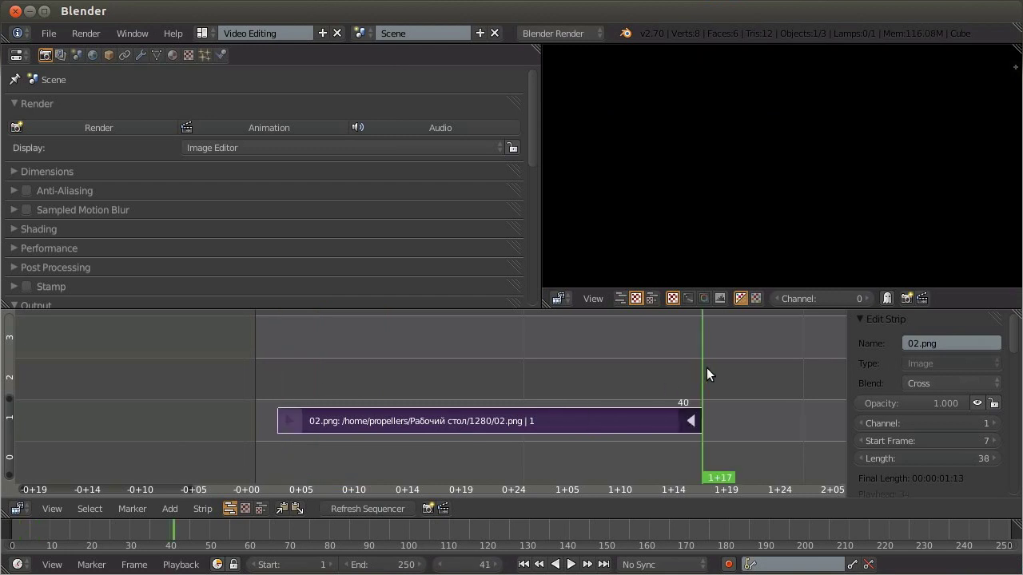
{"action": "right_click", "coordinate": [472, 426]}
{"action": "key", "text": "shift+Left"}
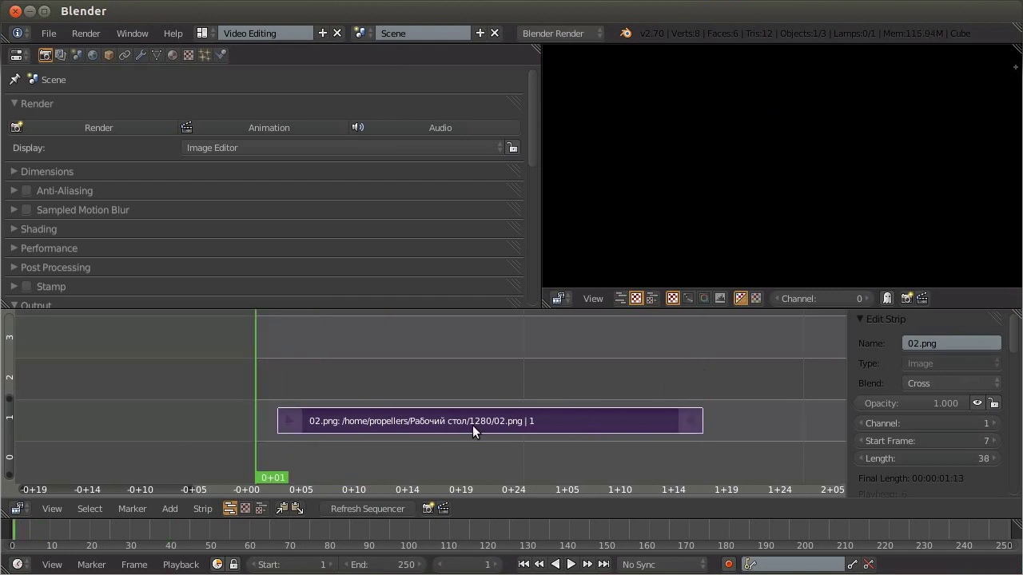
Slide 02.png to the scene start and move the playhead to frame 39.
{"action": "key", "text": "g"}
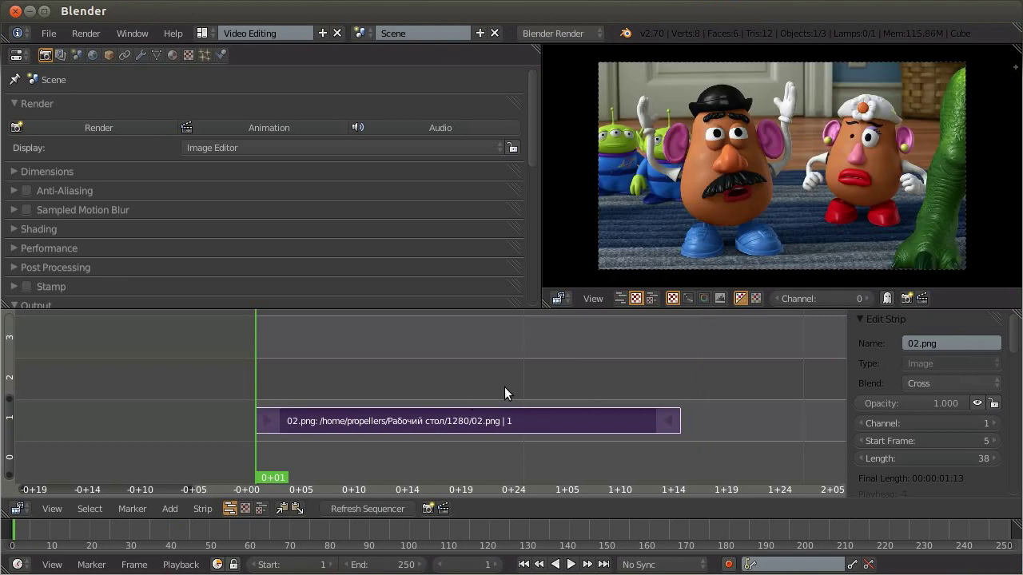
{"action": "scroll", "coordinate": [400, 400], "scroll_direction": "right", "scroll_amount": 3}
{"action": "scroll", "coordinate": [559, 395], "scroll_direction": "down", "scroll_amount": 2}
{"action": "scroll", "coordinate": [669, 392], "scroll_direction": "down", "scroll_amount": 3}
{"action": "scroll", "coordinate": [552, 392], "scroll_direction": "right", "scroll_amount": 3}
{"action": "scroll", "coordinate": [278, 397], "scroll_direction": "right", "scroll_amount": 2}
{"action": "left_click_drag", "start_coordinate": [236, 387], "coordinate": [275, 394]}
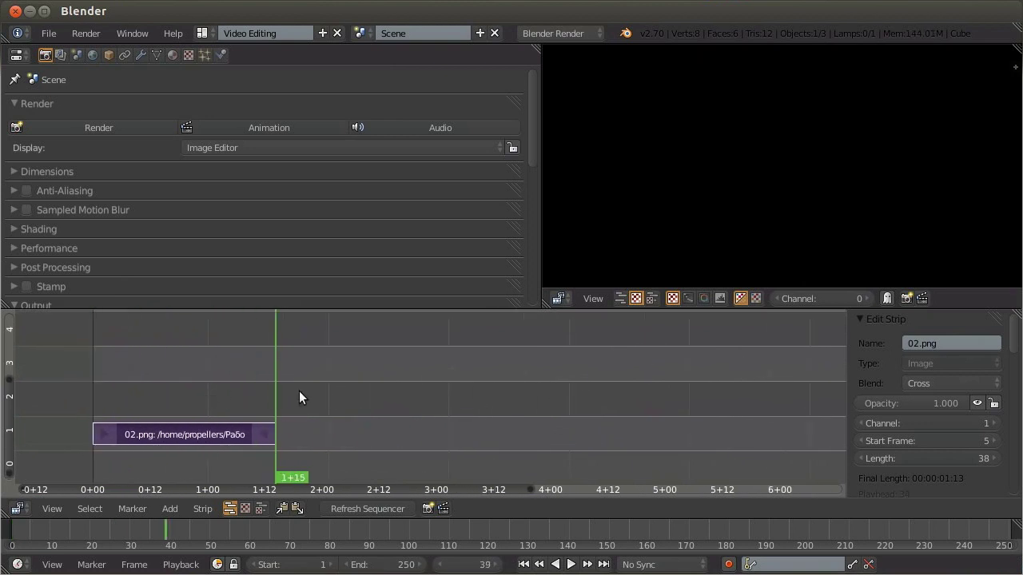
Add 01.jpg through 04.jpg as an image strip starting at frame 39.
{"action": "key", "text": "shift+a"}
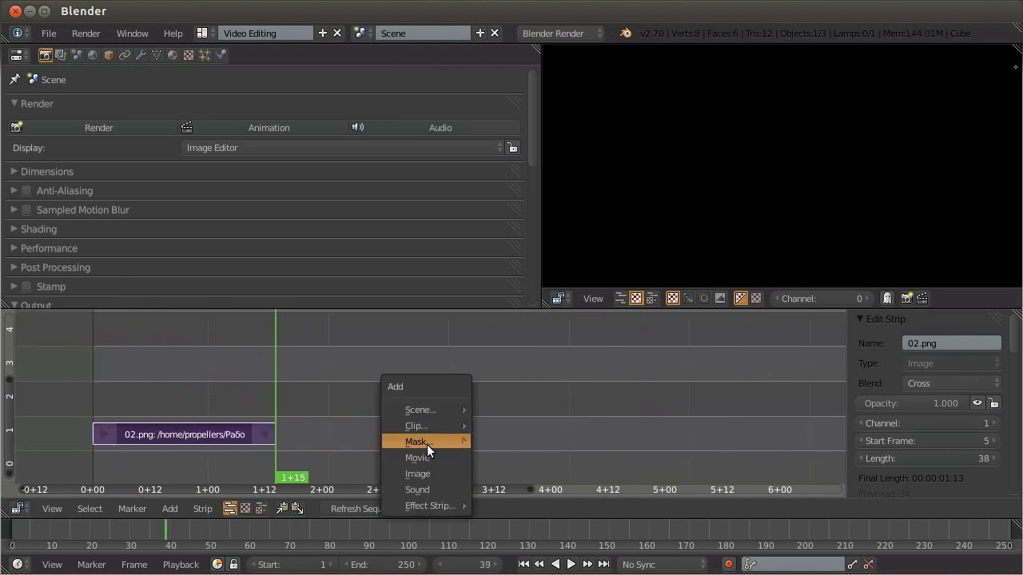
{"action": "left_click", "coordinate": [430, 470]}
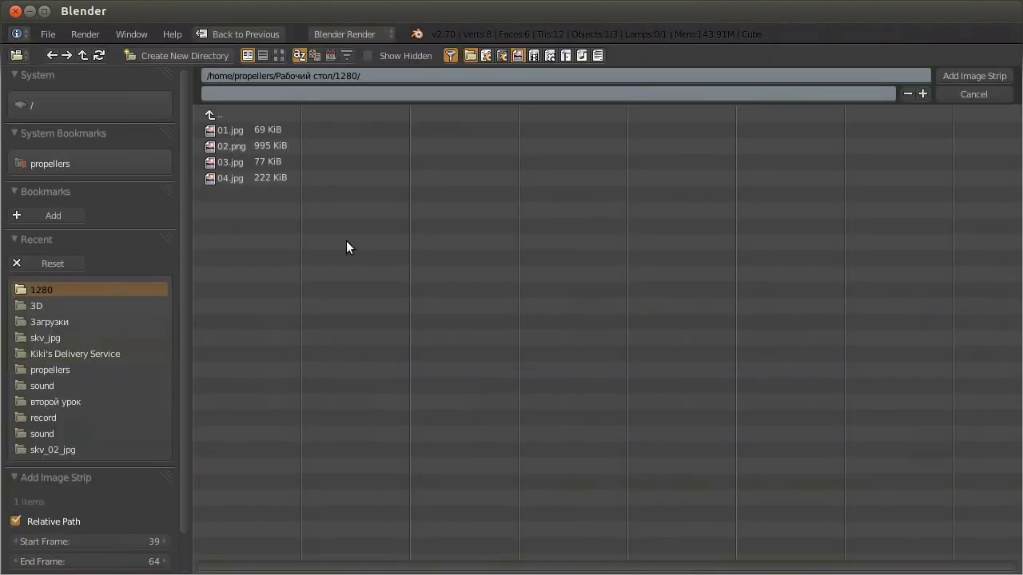
{"action": "left_click_drag", "start_coordinate": [236, 128], "coordinate": [232, 177]}
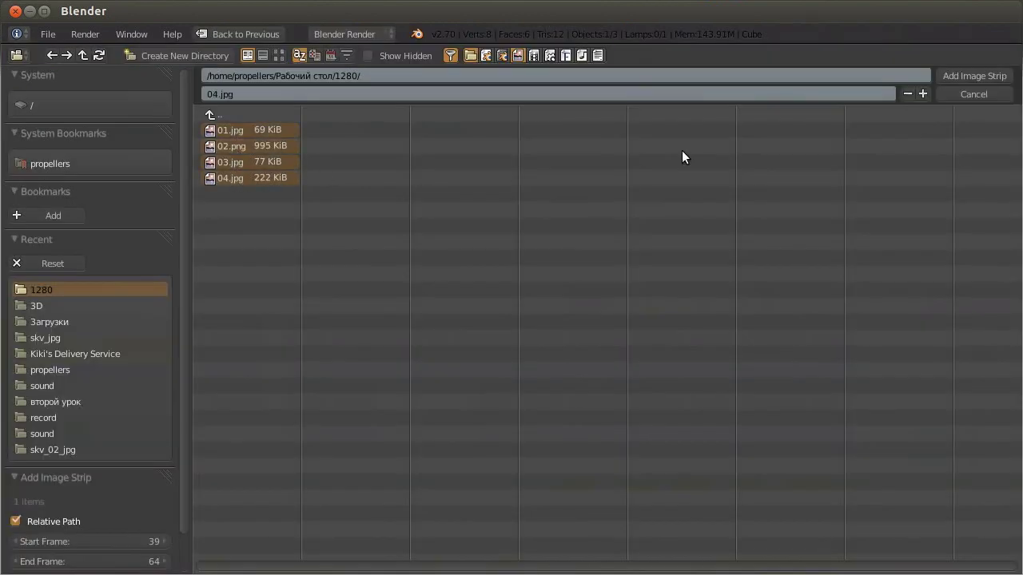
{"action": "left_click", "coordinate": [950, 77]}
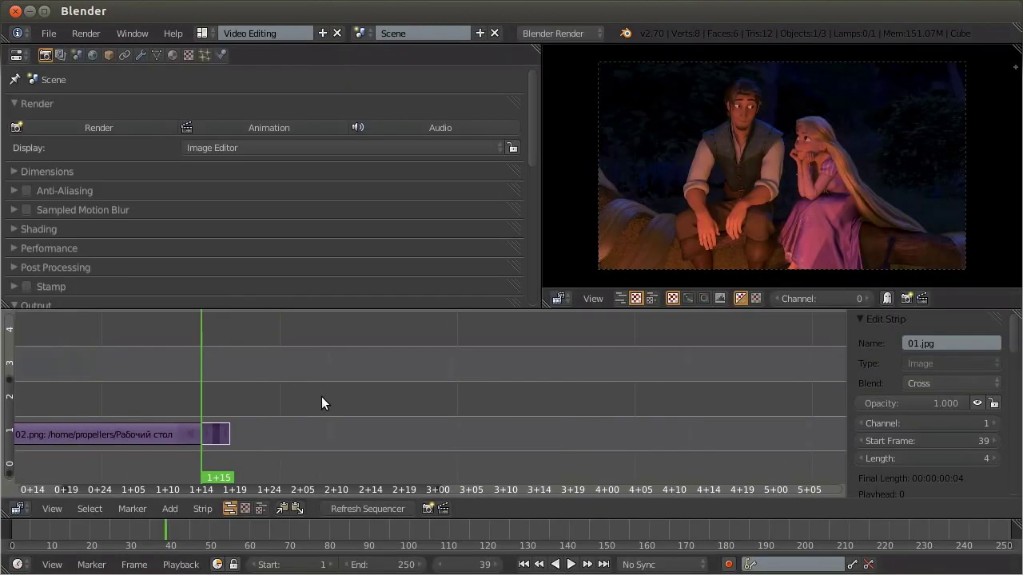
Step back to frame 39 and delete the short four-frame 01.jpg strip, leaving 02.png.
{"action": "scroll", "coordinate": [572, 393], "scroll_direction": "up", "scroll_amount": 2}
{"action": "key", "text": "alt+a"}
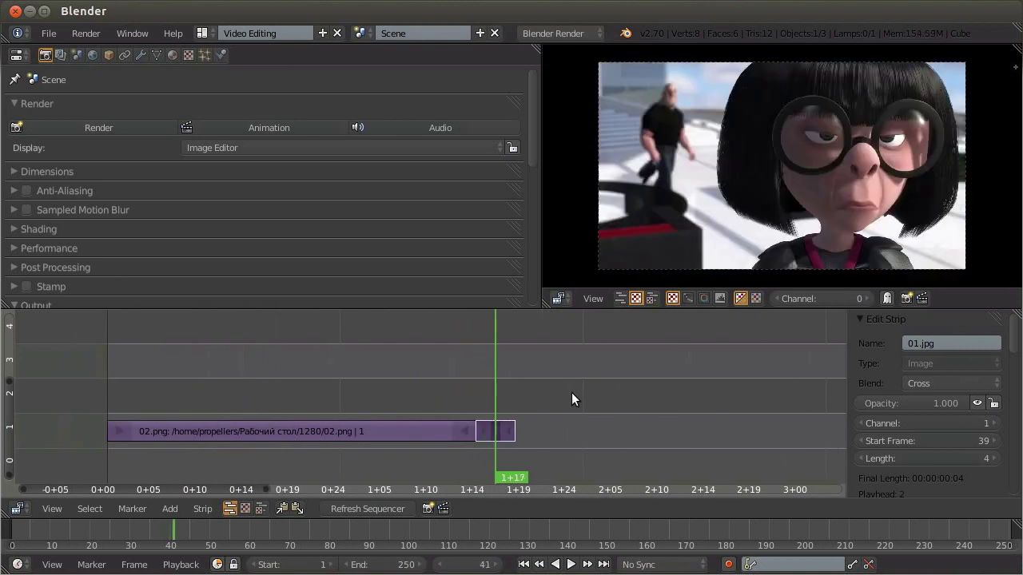
{"action": "key", "text": "Left"}
{"action": "key", "text": "Left"}
{"action": "key", "text": "Left"}
{"action": "key", "text": "Left"}
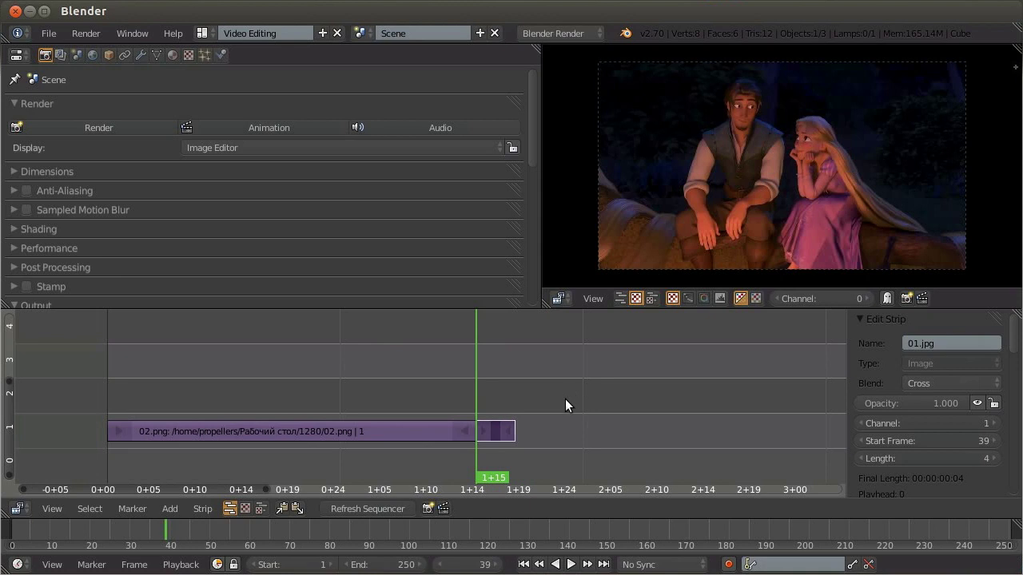
{"action": "key", "text": "Delete"}
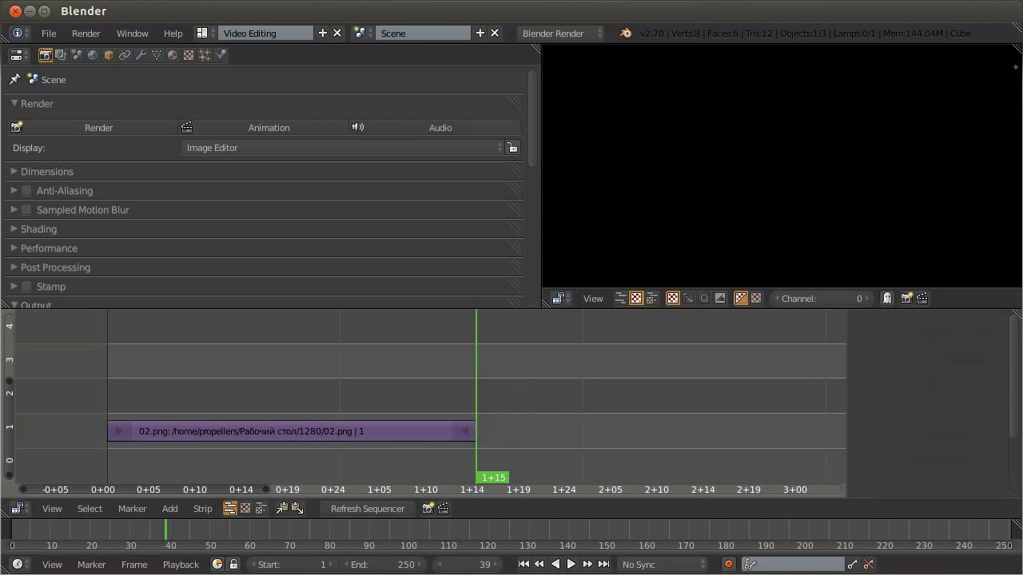
Drag 01.jpg and 03.jpg from the 1280 folder into the sequencer at frame 39, on channels 1 and 2.
{"action": "left_click_drag", "start_coordinate": [566, 260], "coordinate": [377, 132]}
{"action": "left_click_drag", "start_coordinate": [330, 217], "coordinate": [525, 425]}
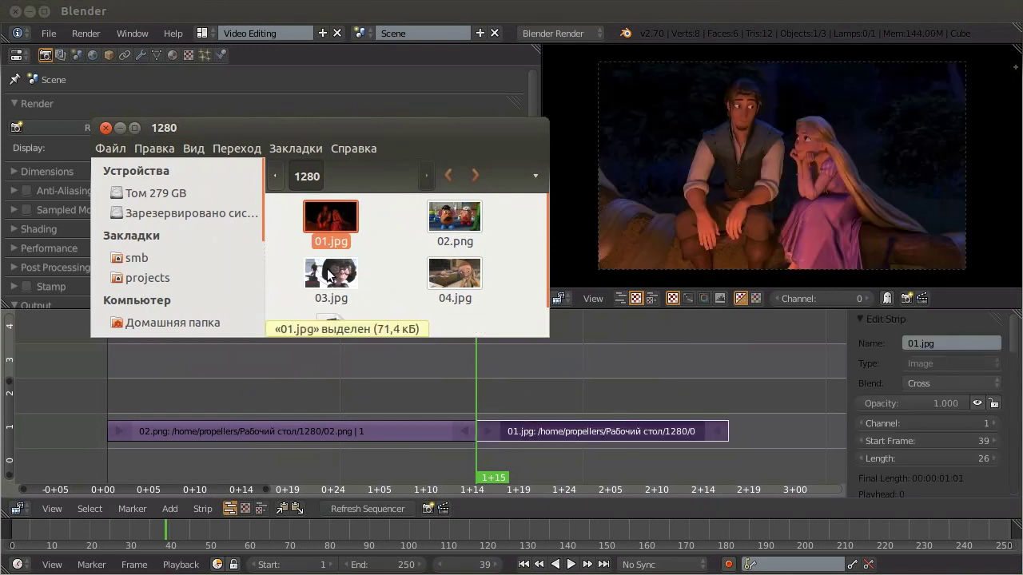
{"action": "left_click_drag", "start_coordinate": [318, 278], "coordinate": [764, 426]}
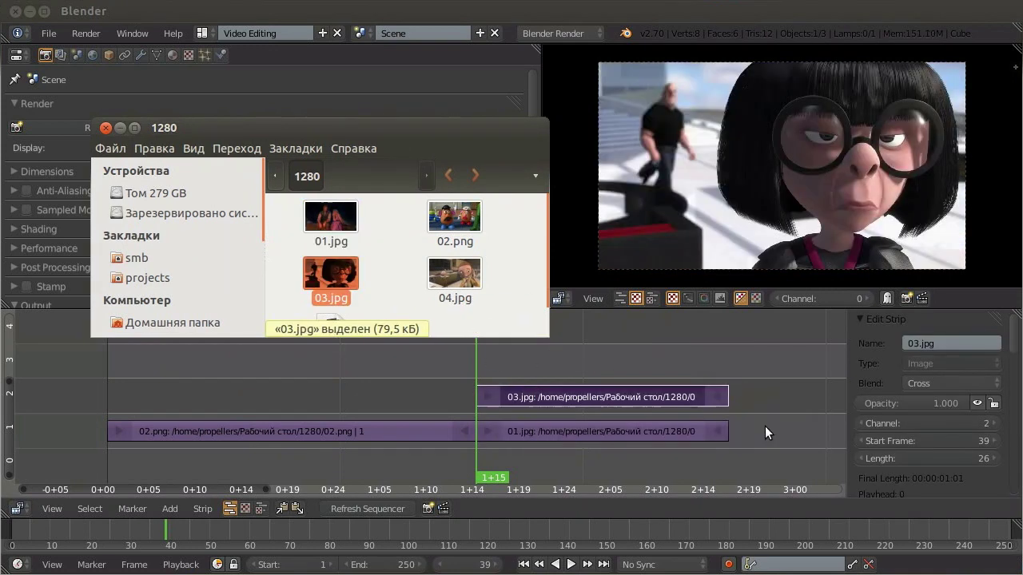
{"action": "left_click", "coordinate": [563, 392]}
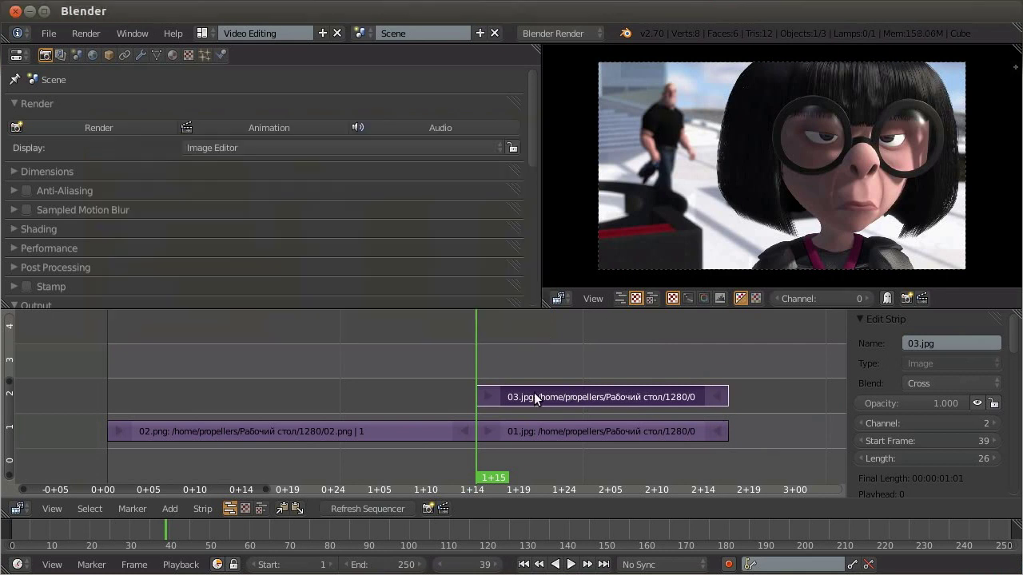
Move the 03.jpg strip onto channel 1 after 01.jpg, leaving room between them.
{"action": "key", "text": "g"}
{"action": "left_click", "coordinate": [766, 428]}
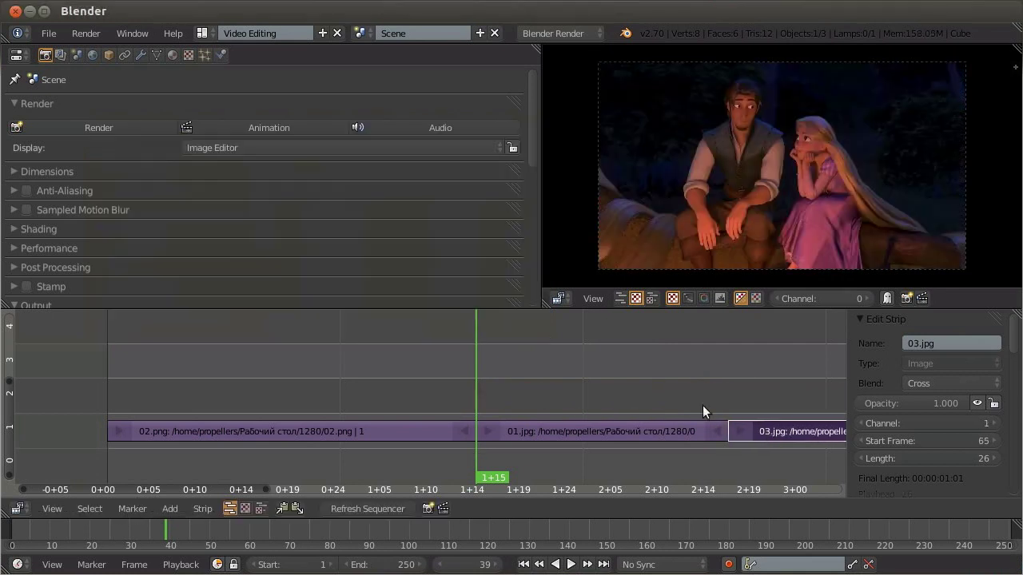
{"action": "scroll", "coordinate": [704, 410], "scroll_direction": "down", "scroll_amount": 2}
{"action": "scroll", "coordinate": [608, 392], "scroll_direction": "right", "scroll_amount": 6}
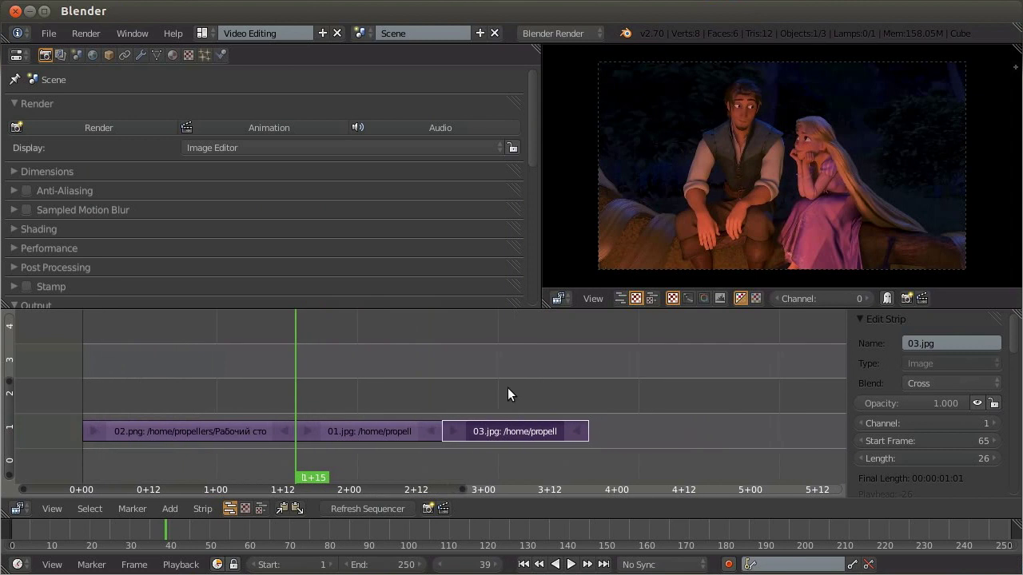
{"action": "scroll", "coordinate": [508, 388], "scroll_direction": "up", "scroll_amount": 2}
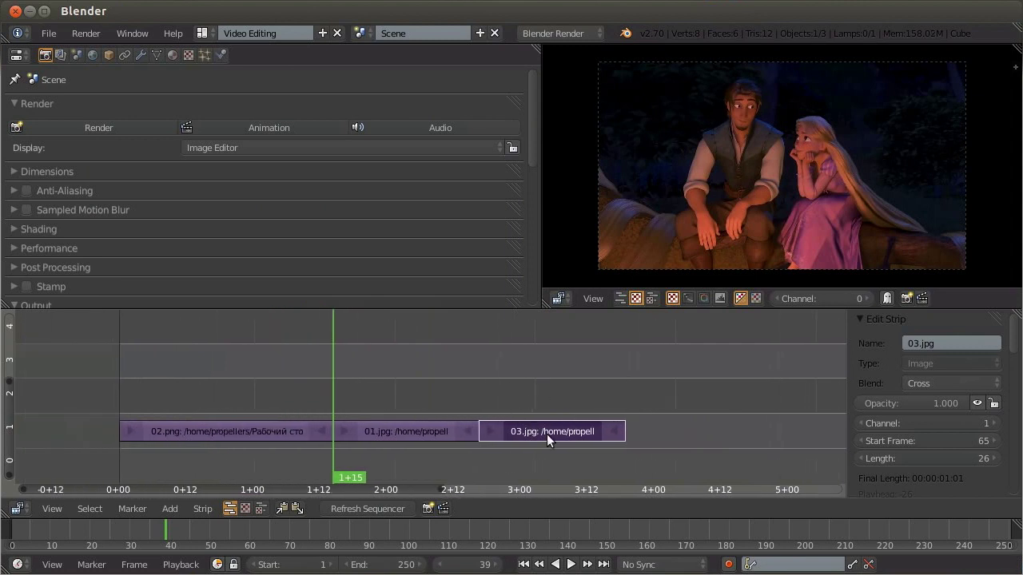
{"action": "key", "text": "g"}
{"action": "left_click", "coordinate": [650, 423]}
Extend 01.jpg to end at frame 71 and slide 03.jpg to start at frame 72.
{"action": "right_click", "coordinate": [475, 429]}
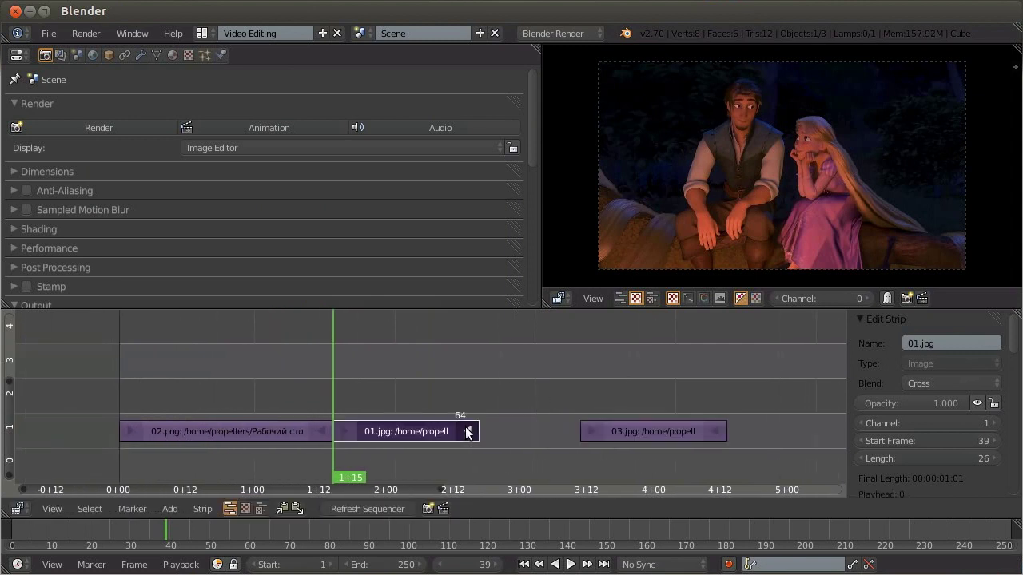
{"action": "key", "text": "g"}
{"action": "left_click", "coordinate": [527, 428]}
{"action": "right_click", "coordinate": [630, 431]}
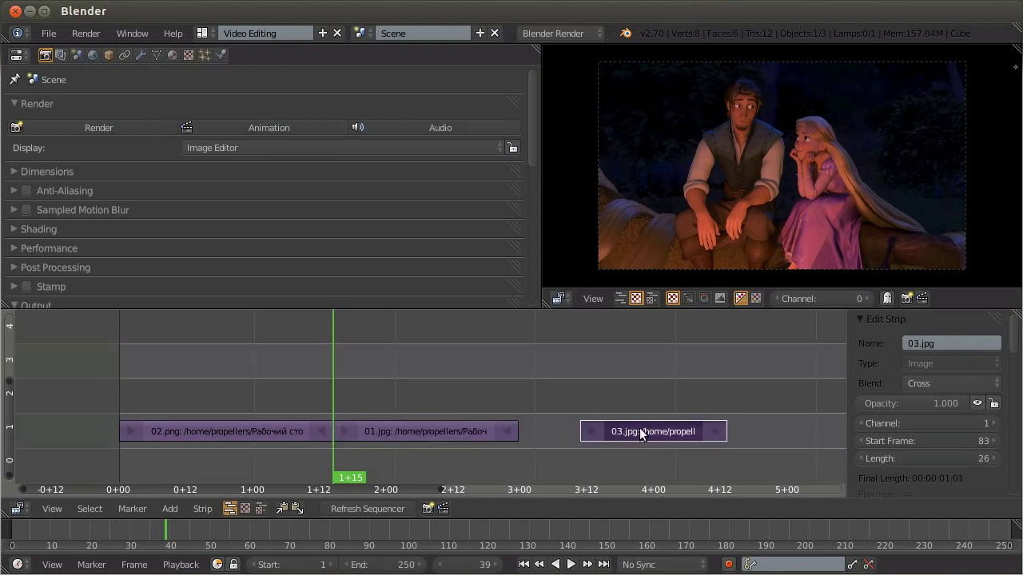
{"action": "key", "text": "g"}
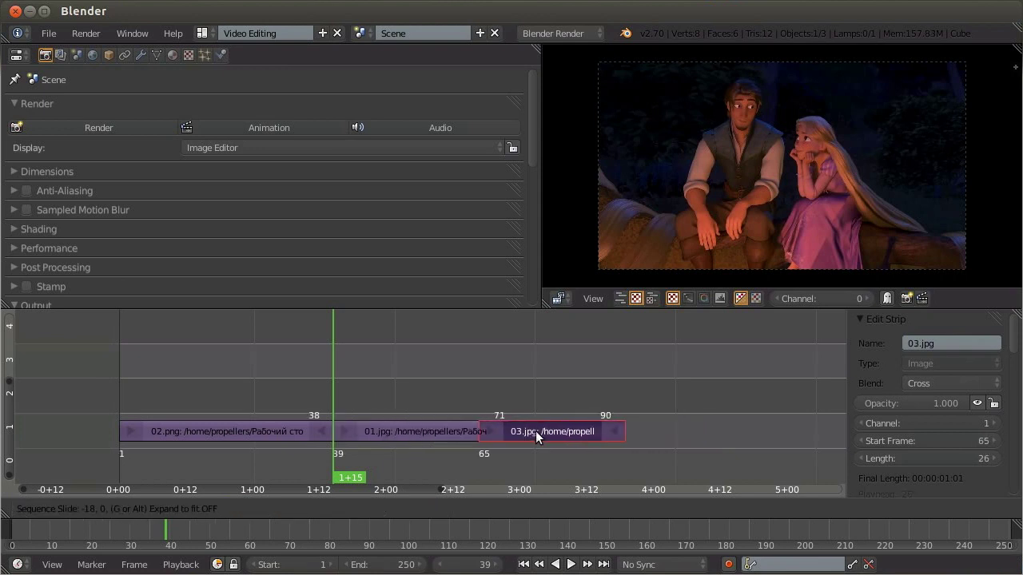
{"action": "left_click", "coordinate": [537, 432]}
{"action": "key", "text": "g"}
{"action": "right_click", "coordinate": [542, 431]}
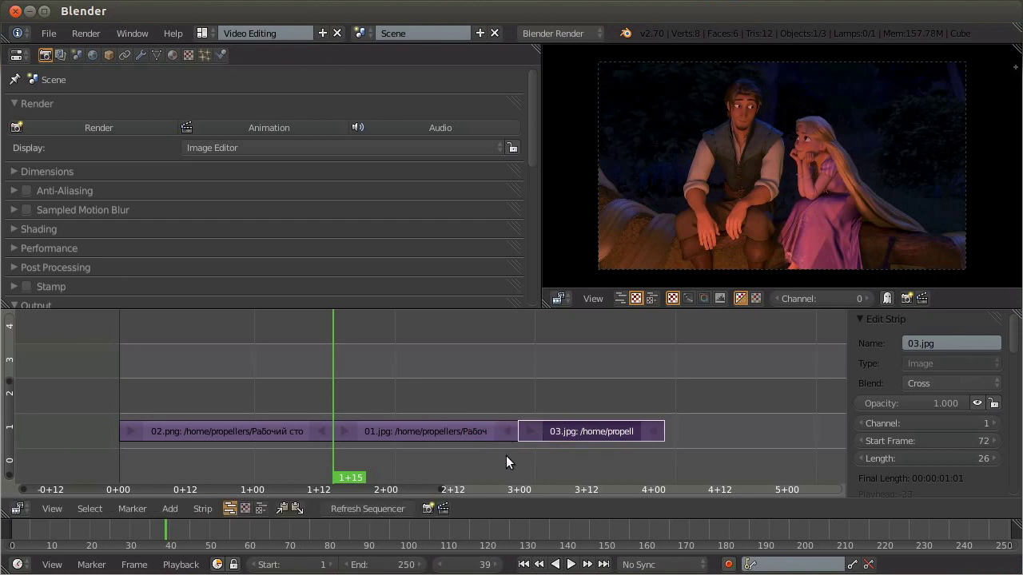
Adjust the 01.jpg/03.jpg boundary, keeping it at frames 71 and 72, then return to frame 1.
{"action": "right_click", "coordinate": [511, 430]}
{"action": "right_click", "coordinate": [526, 433], "text": "shift"}
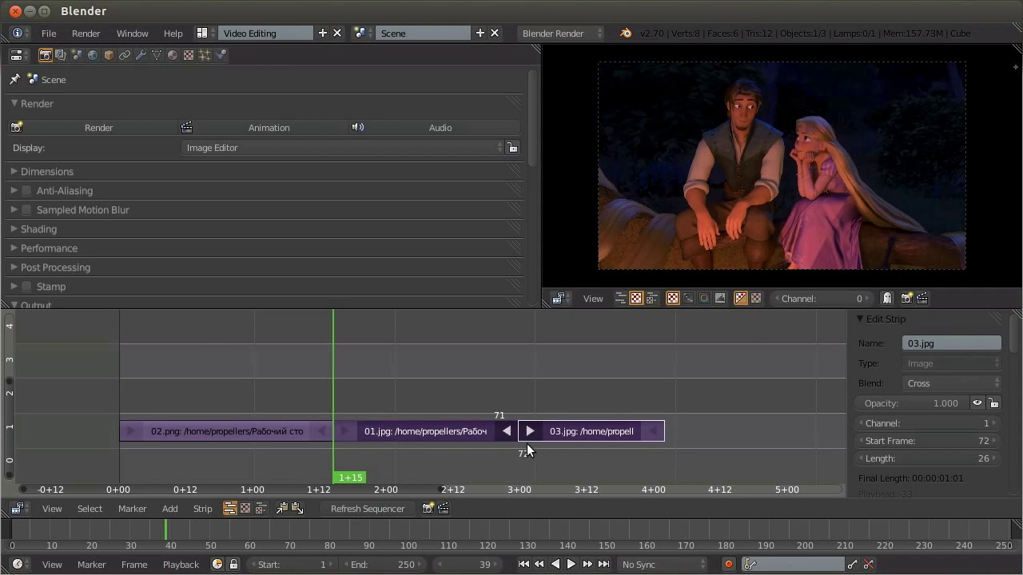
{"action": "key", "text": "g"}
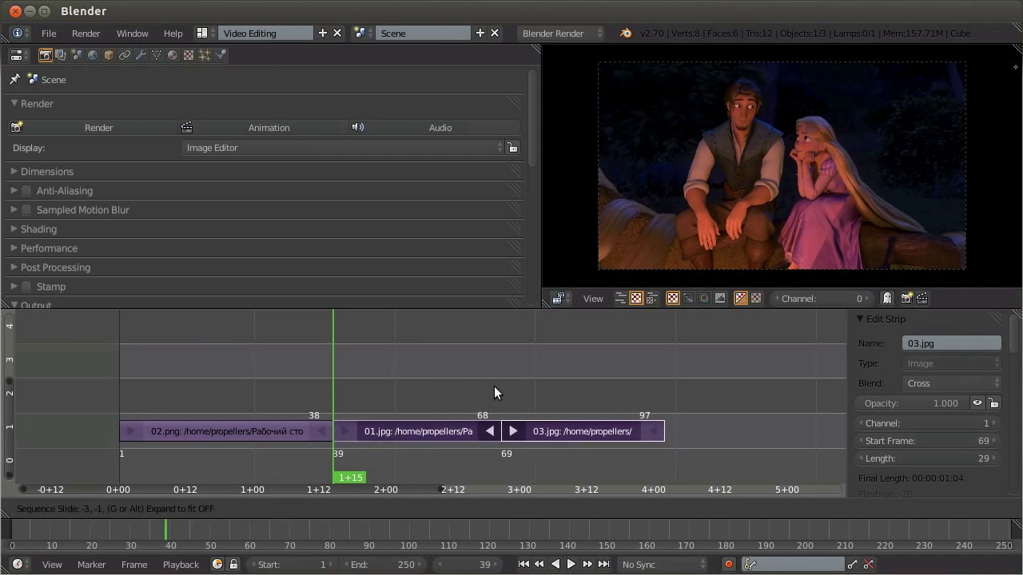
{"action": "left_click", "coordinate": [533, 395]}
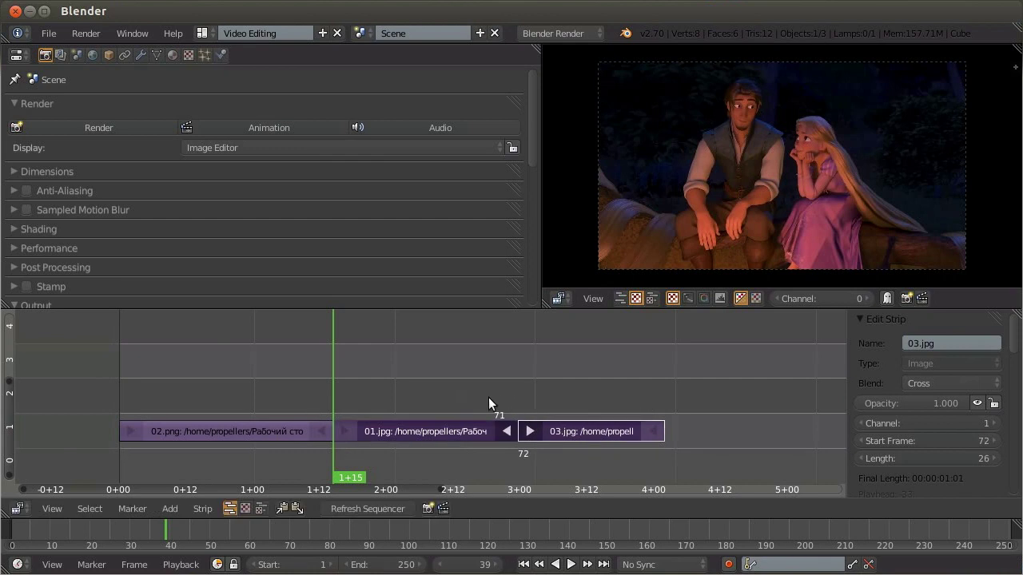
{"action": "key", "text": "shift+Left"}
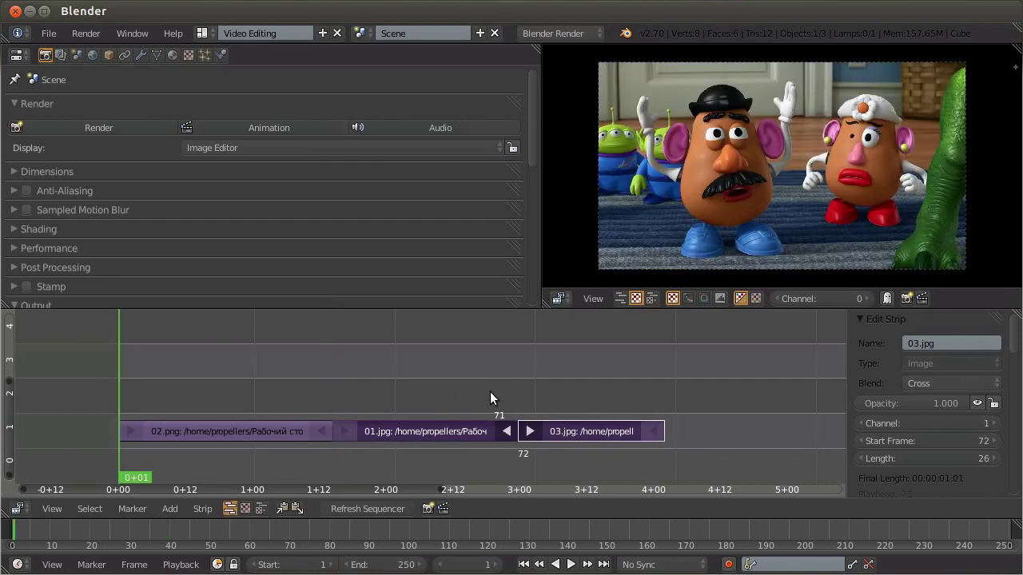
Play the edit from frame 1 repeatedly, pausing around frames 58 and 80 to review the transitions.
{"action": "left_click", "coordinate": [570, 564]}
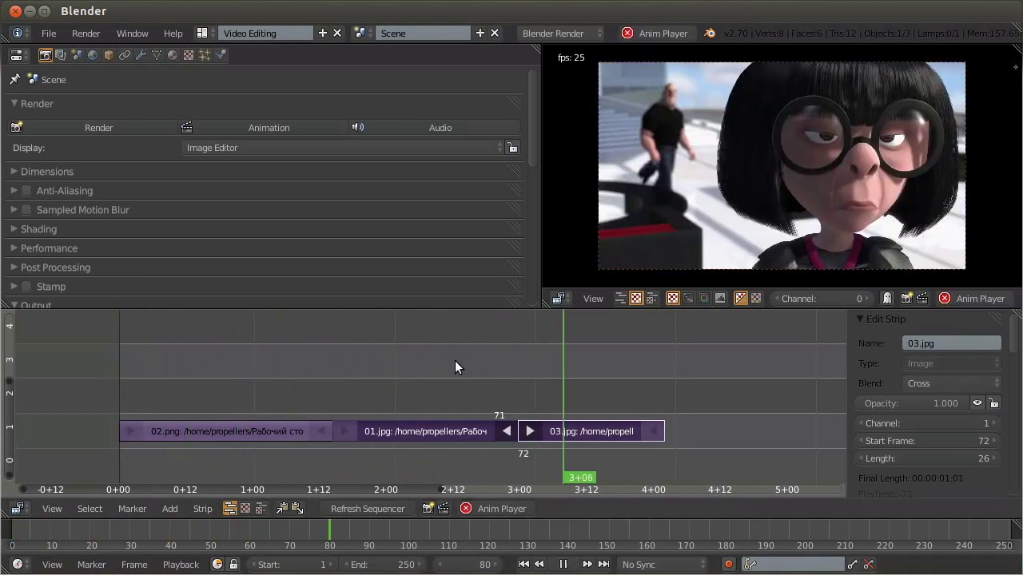
{"action": "key", "text": "Escape"}
{"action": "key", "text": "alt+a"}
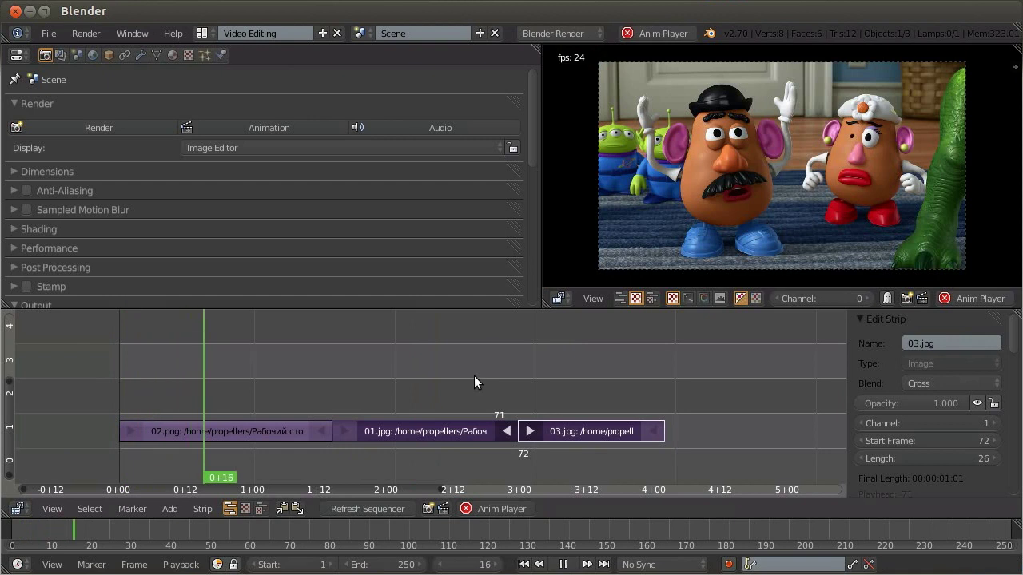
{"action": "key", "text": "alt+a"}
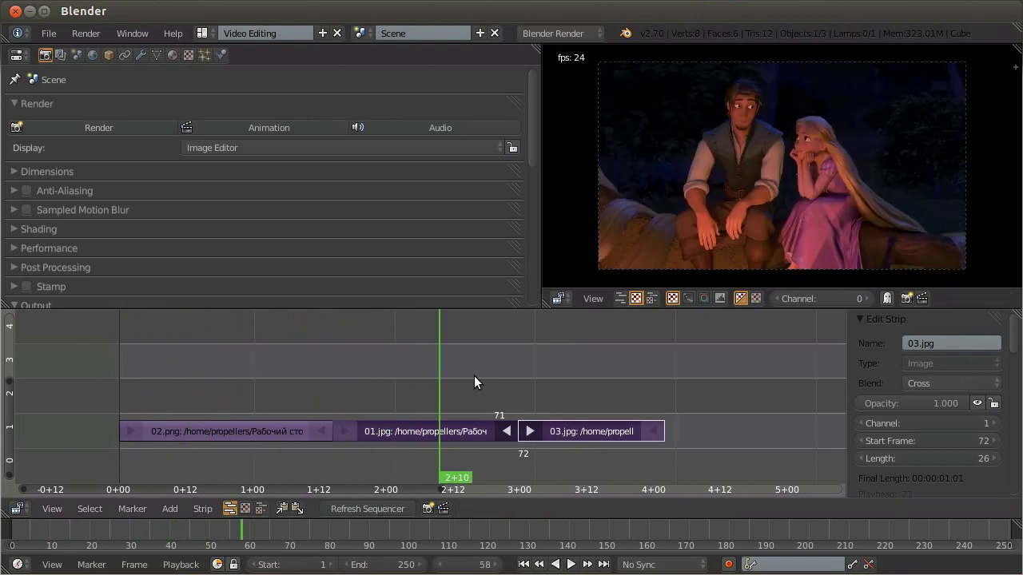
{"action": "key", "text": "alt+a"}
{"action": "key", "text": "alt+a"}
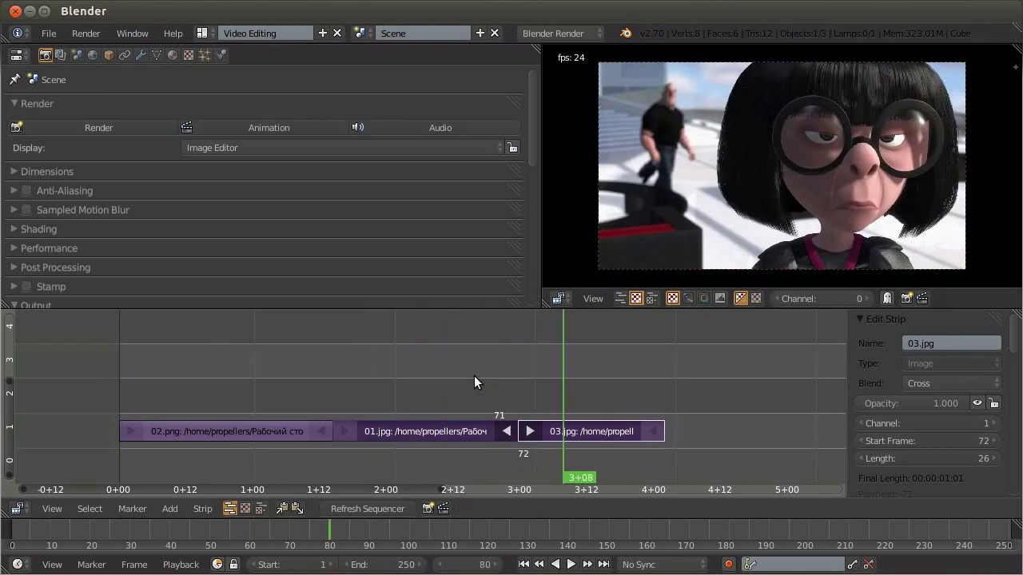
{"action": "key", "text": "shift+Left"}
{"action": "key", "text": "alt+a"}
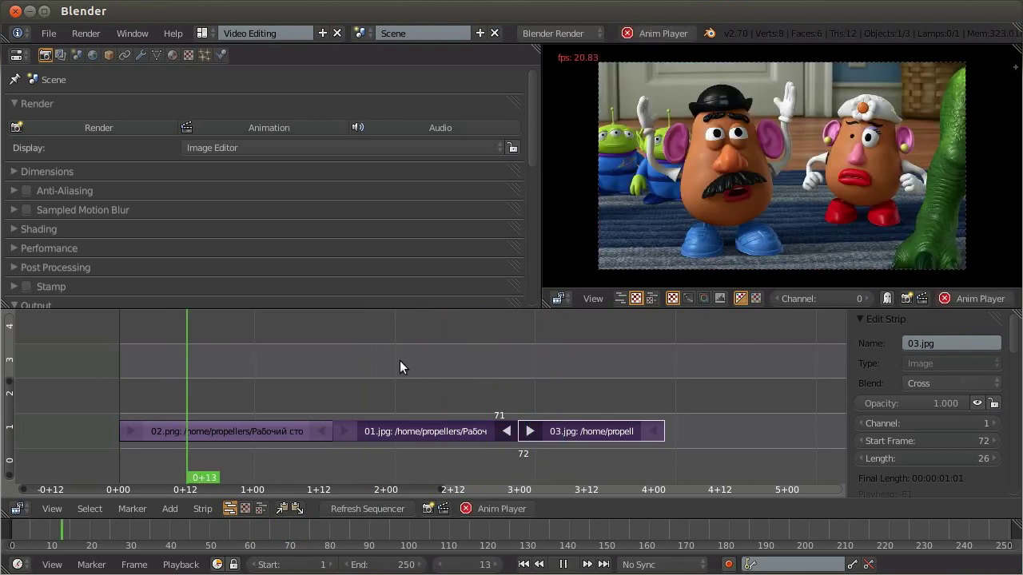
{"action": "key", "text": "Escape"}
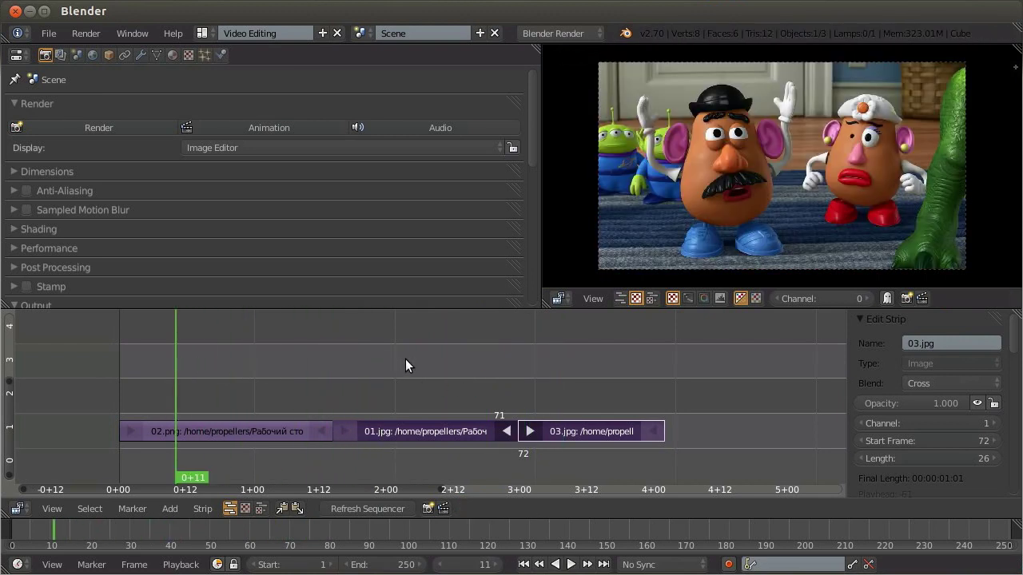
{"action": "key", "text": "alt+a"}
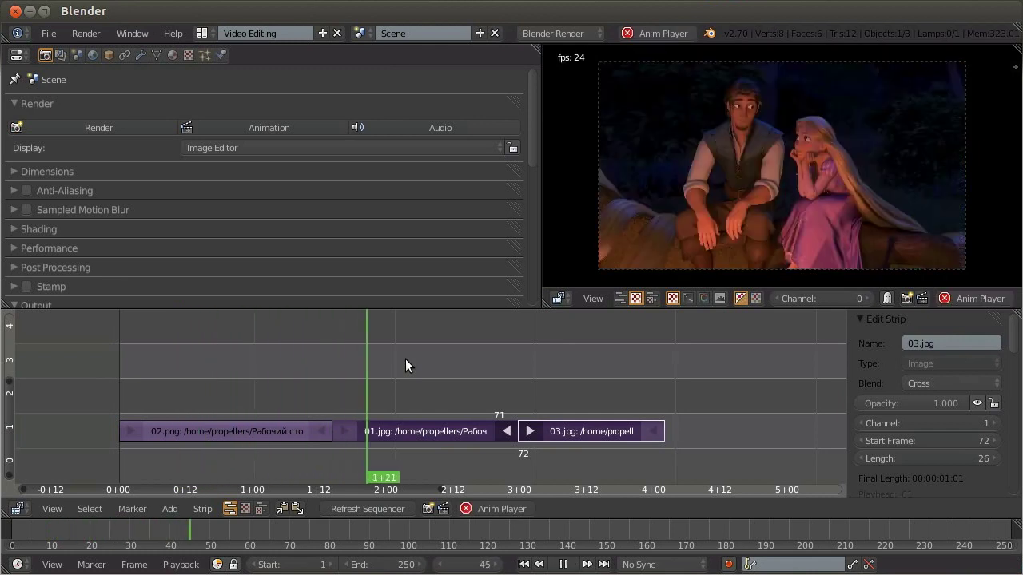
{"action": "key", "text": "Escape"}
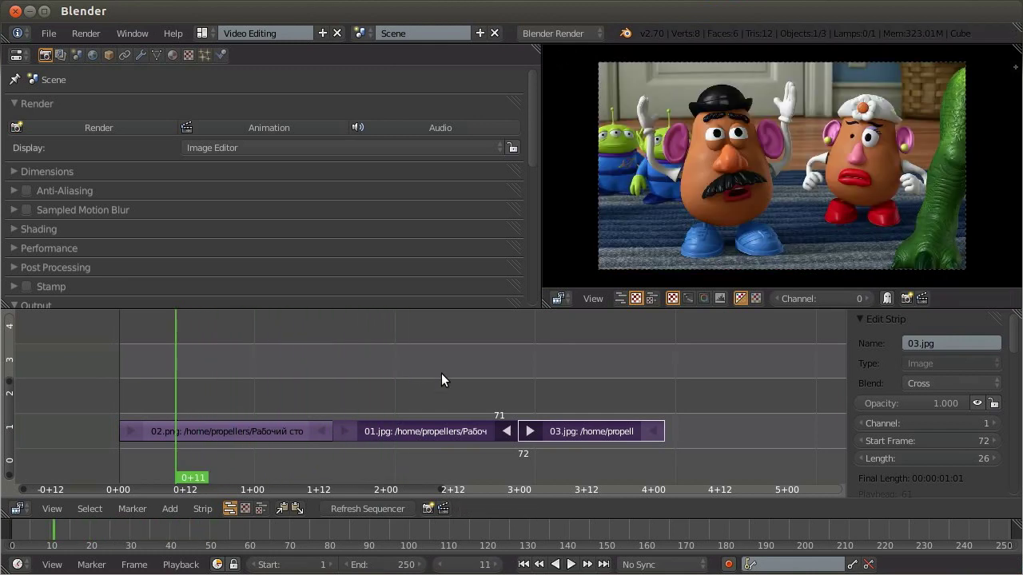
{"action": "key", "text": "shift+Left"}
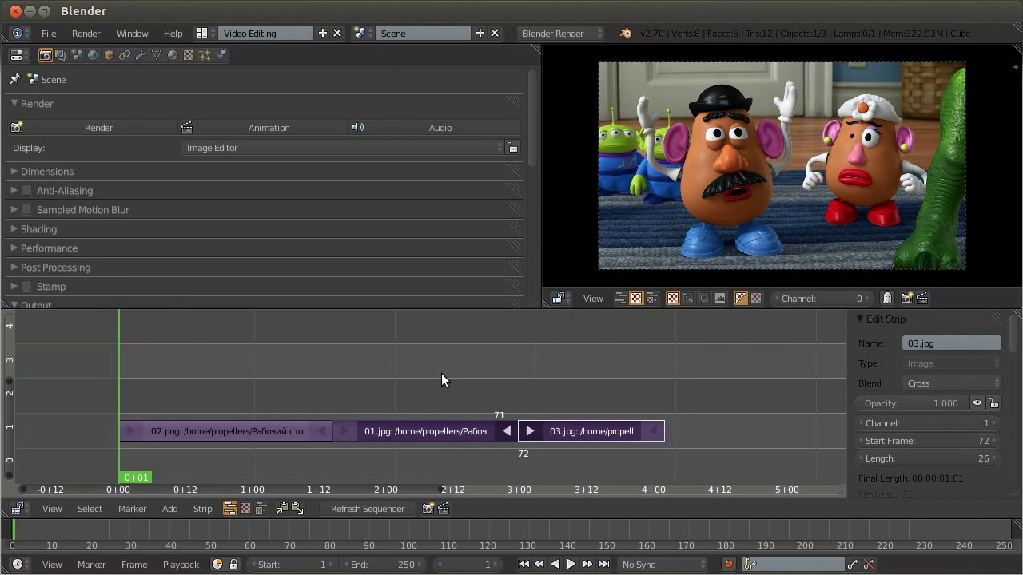
{"action": "key", "text": "alt+a"}
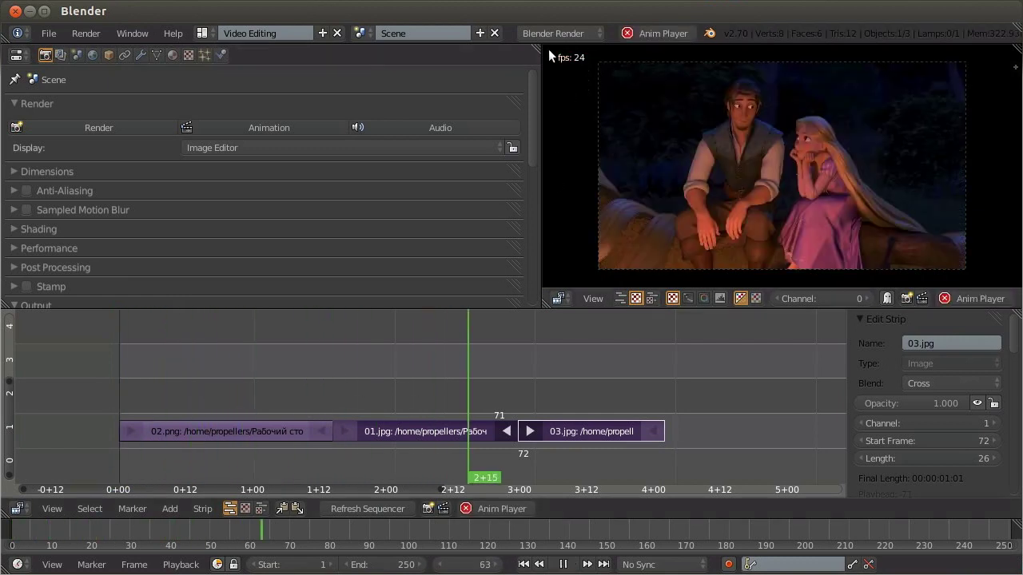
{"action": "key", "text": "shift+Left"}
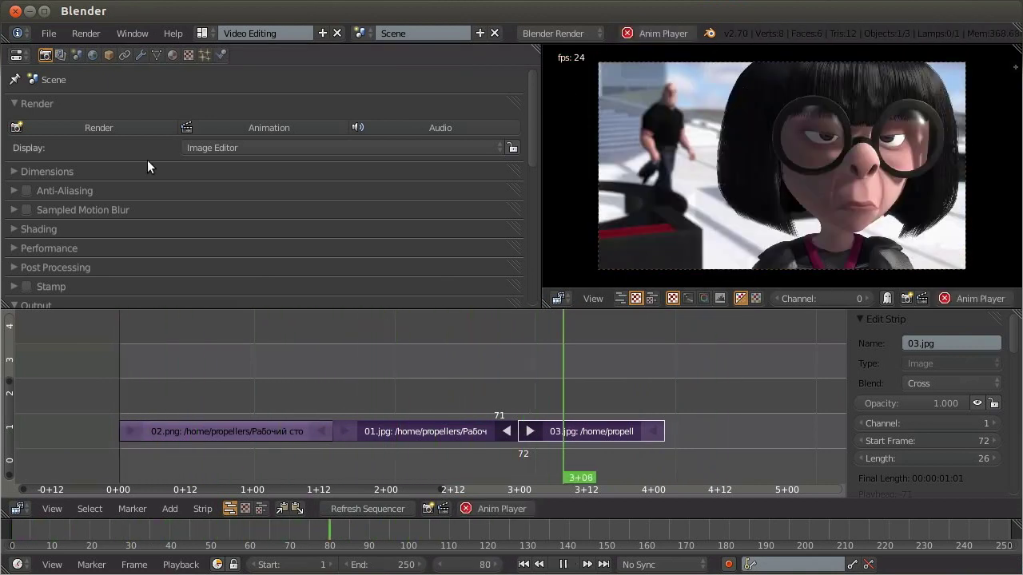
Check the 1280×720, 24 fps render dimensions, stop playback, and inspect the 01.jpg and 02.png strip timings.
{"action": "left_click", "coordinate": [103, 169]}
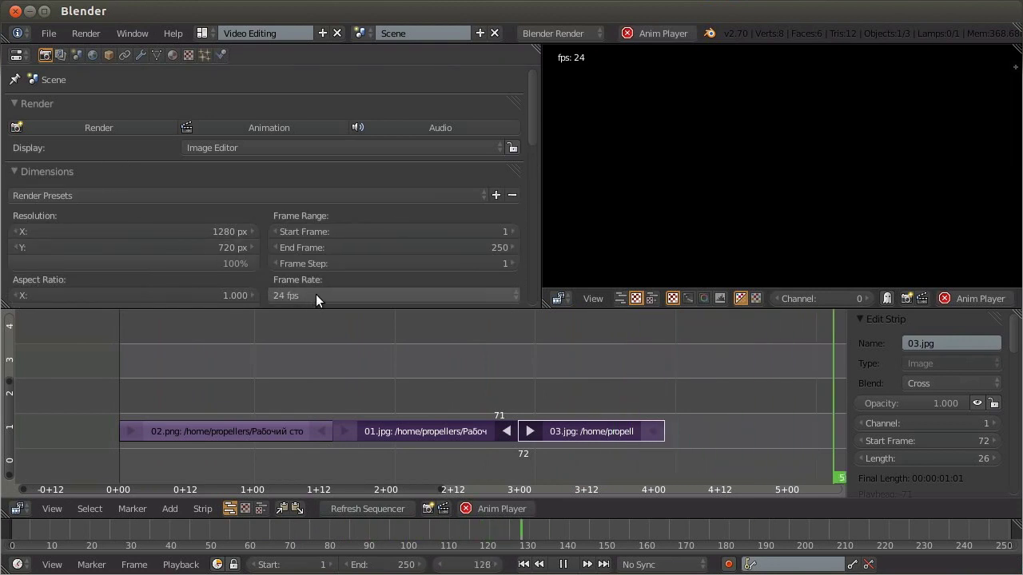
{"action": "key", "text": "Escape"}
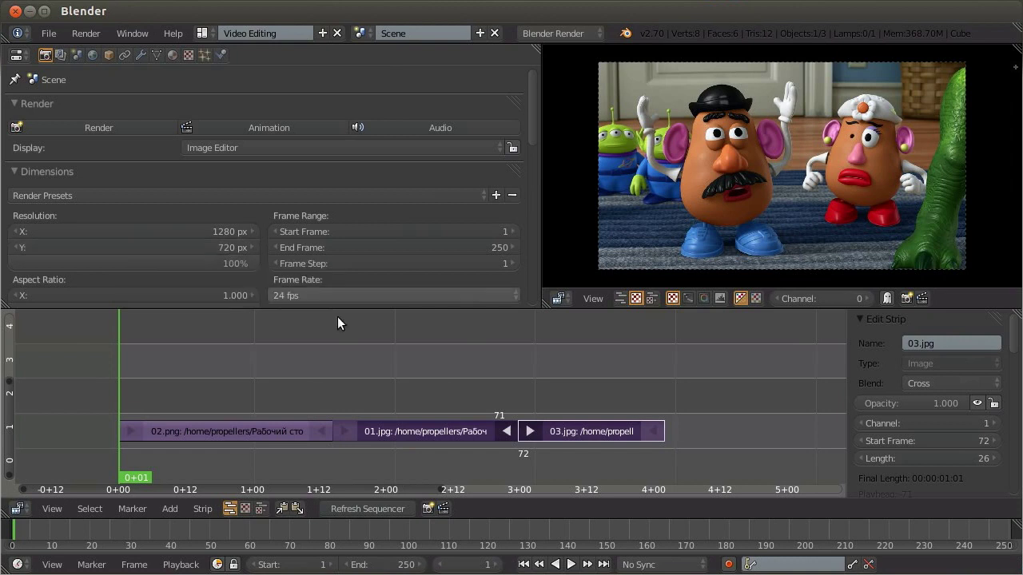
{"action": "left_click", "coordinate": [459, 431]}
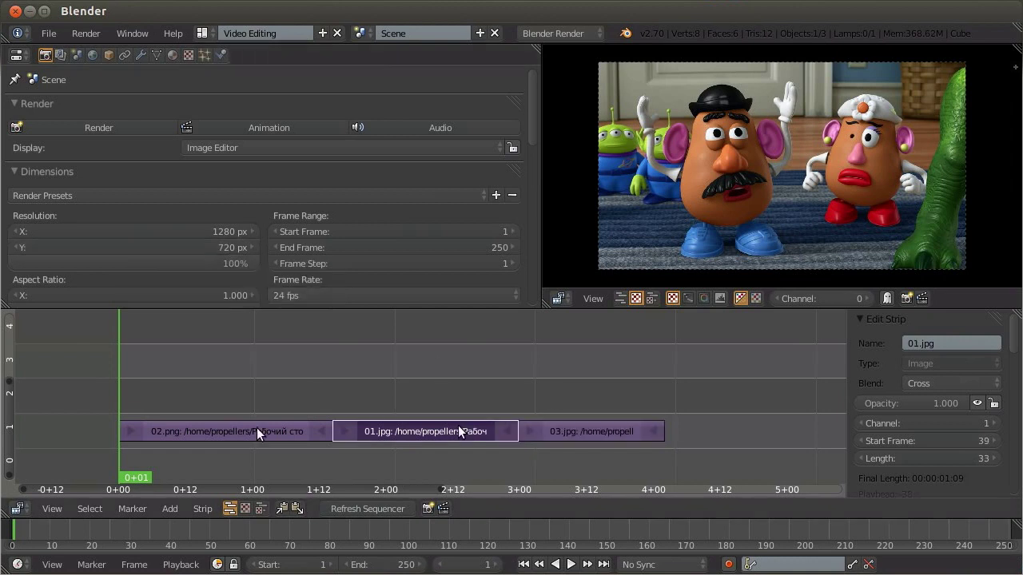
{"action": "left_click", "coordinate": [256, 428]}
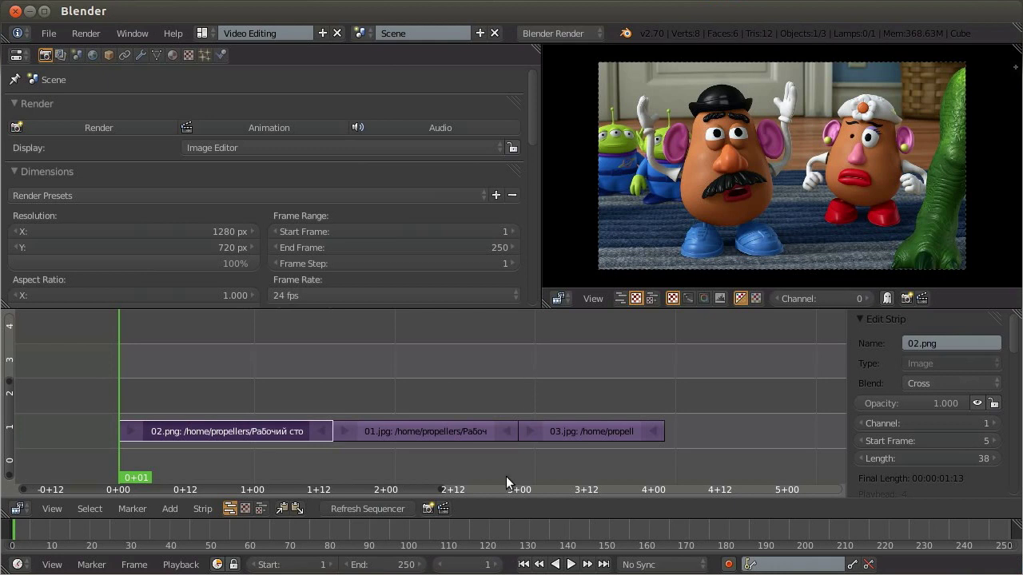
Check 01.jpg in the file manager's image folder, close the file manager, and collapse Dimensions.
{"action": "key", "text": "alt+Tab"}
{"action": "left_click", "coordinate": [339, 232]}
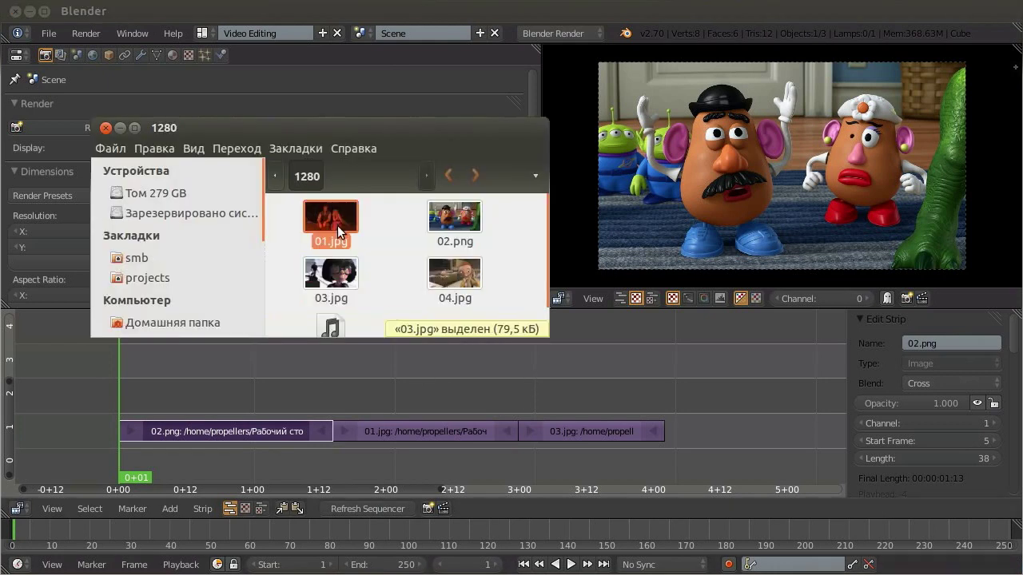
{"action": "left_click", "coordinate": [119, 126]}
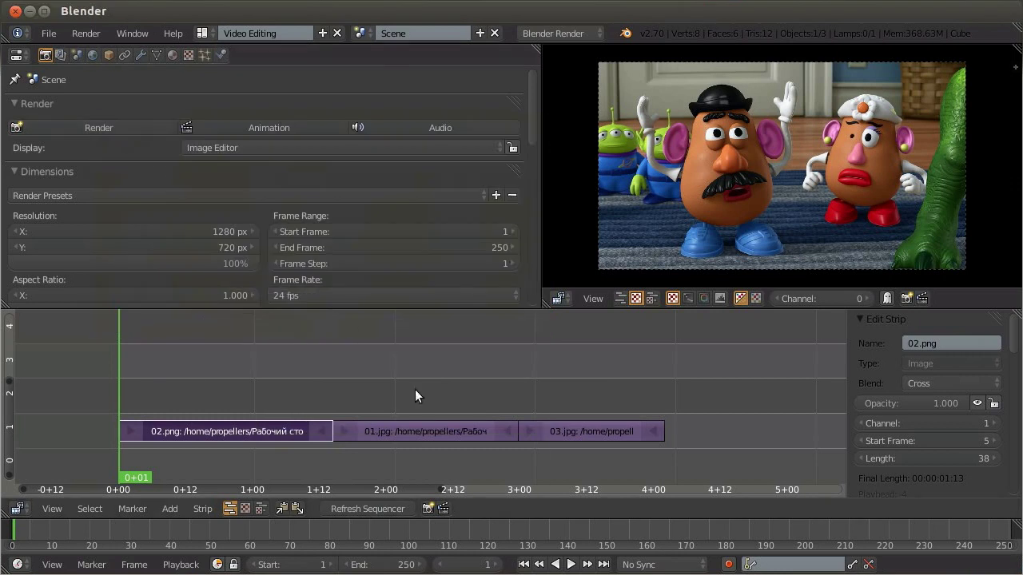
{"action": "left_click", "coordinate": [42, 171]}
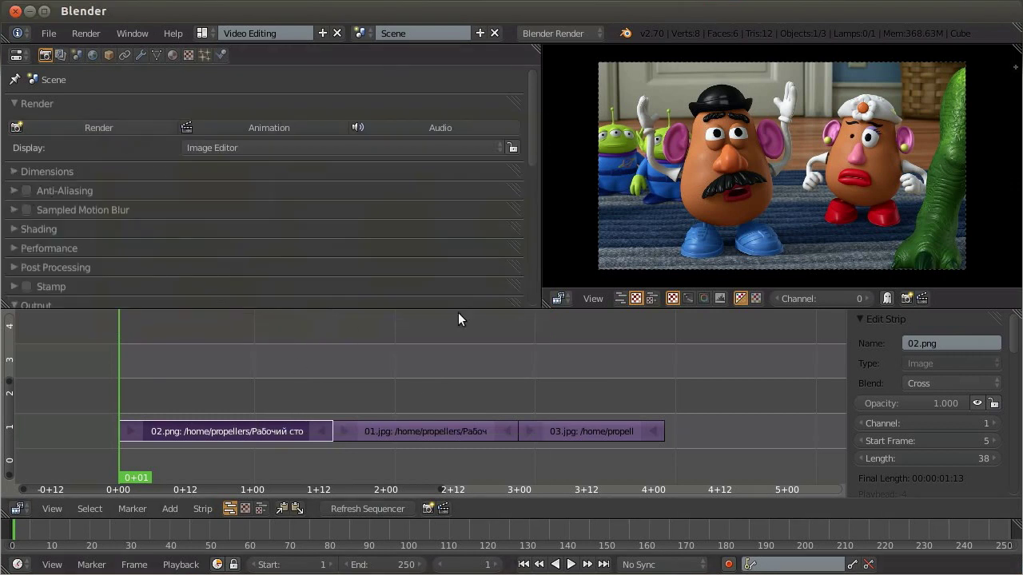
Add Beryooza.mp3 as a 1521-frame sound strip on channel 2 starting at frame 1.
{"action": "scroll", "coordinate": [396, 230], "scroll_direction": "down", "scroll_amount": 2}
{"action": "scroll", "coordinate": [338, 361], "scroll_direction": "up", "scroll_amount": 1}
{"action": "key", "text": "shift+a"}
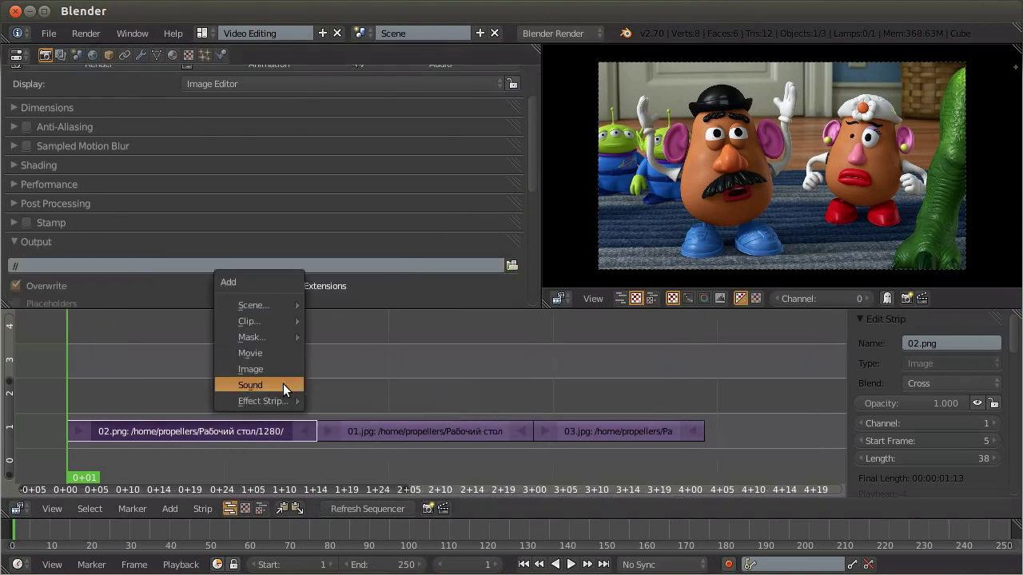
{"action": "left_click", "coordinate": [283, 384]}
{"action": "left_click", "coordinate": [243, 129]}
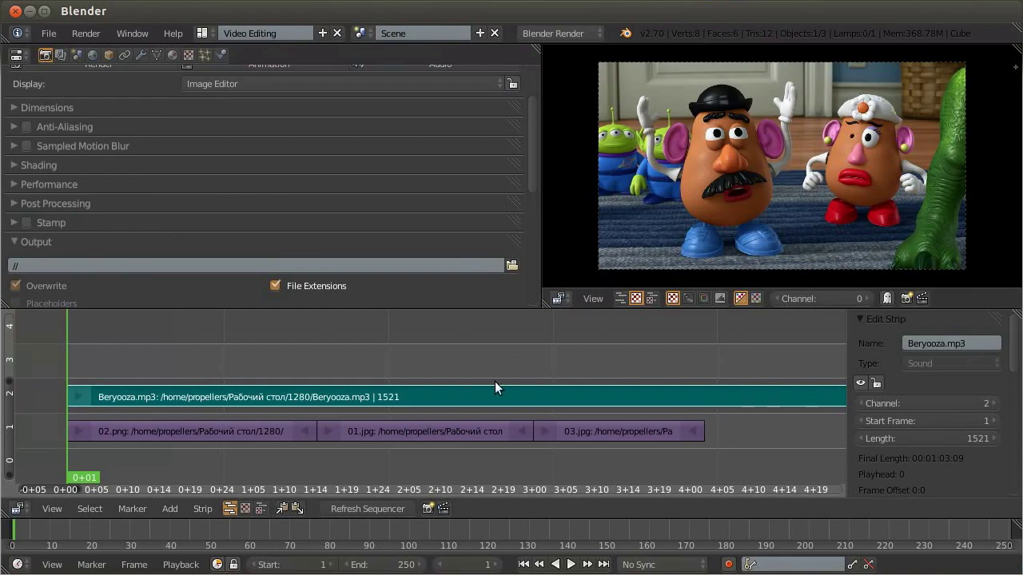
{"action": "scroll", "coordinate": [487, 398], "scroll_direction": "up", "scroll_amount": 3}
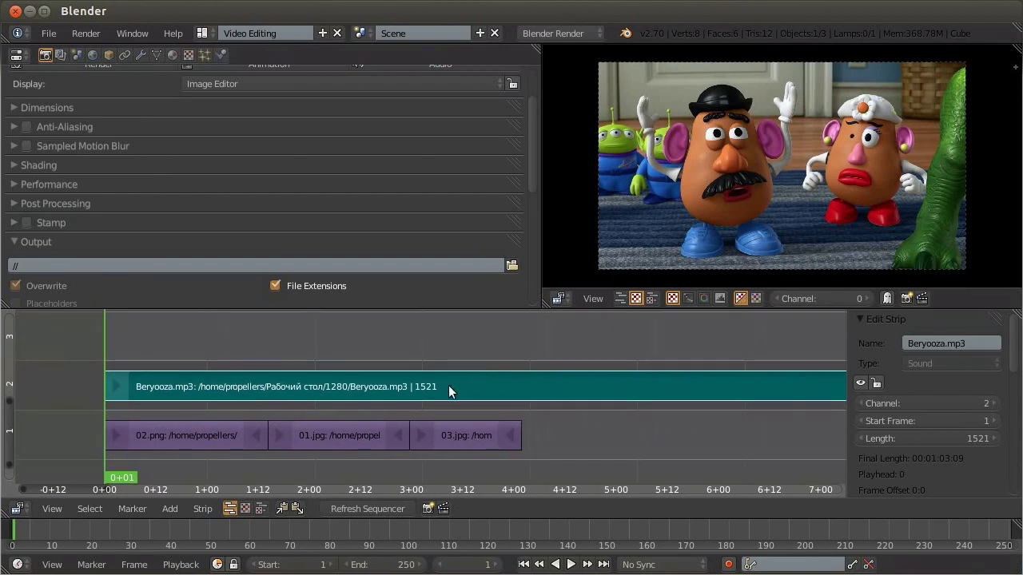
{"action": "left_click_drag", "start_coordinate": [1013, 339], "coordinate": [1008, 421]}
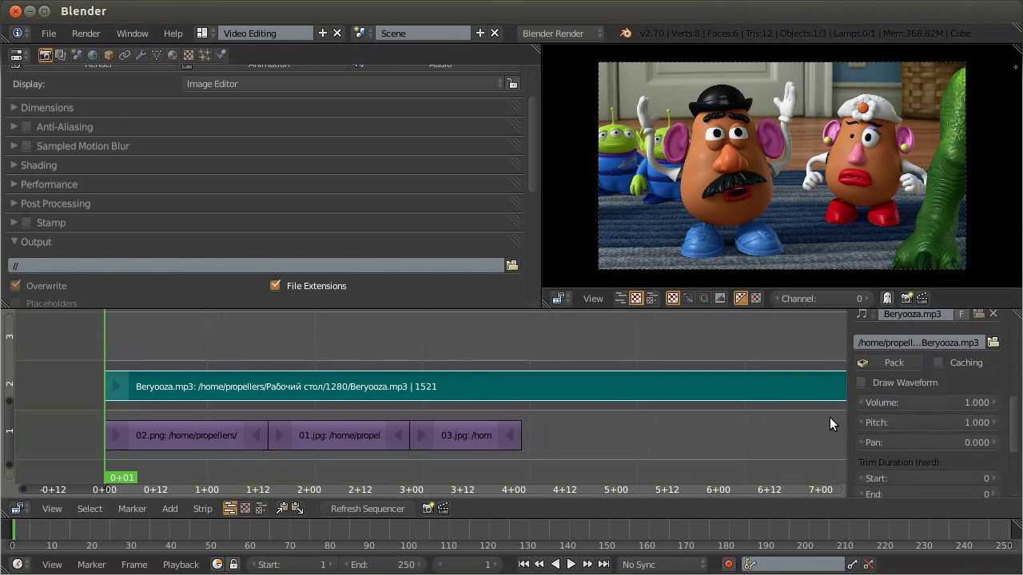
Tick Draw Waveform and Caching on the Beryooza.mp3 strip, then scrub to around frame 66.
{"action": "left_click", "coordinate": [861, 384]}
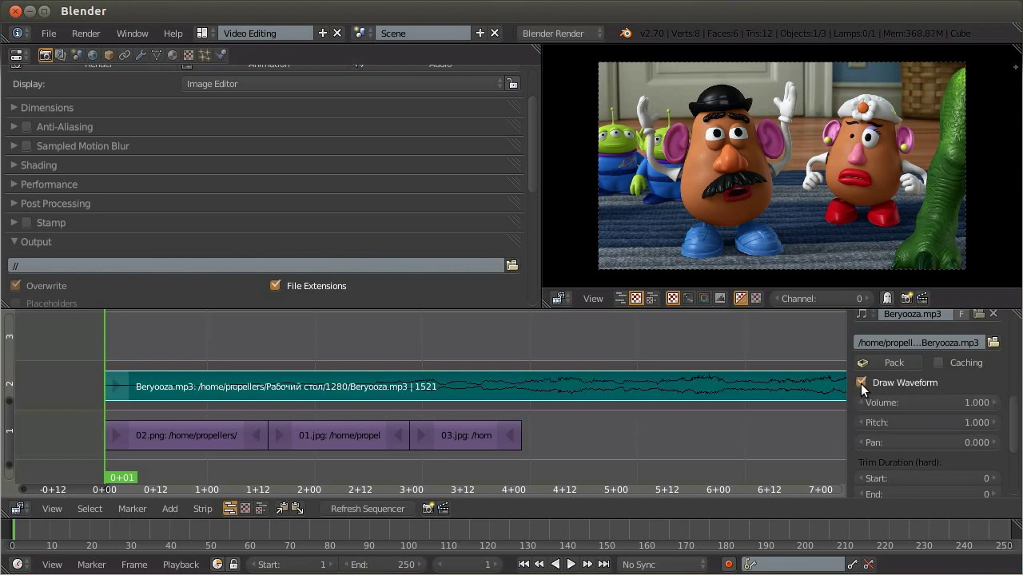
{"action": "left_click", "coordinate": [937, 362]}
{"action": "scroll", "coordinate": [584, 403], "scroll_direction": "down", "scroll_amount": 2}
{"action": "left_click_drag", "start_coordinate": [309, 337], "coordinate": [389, 345]}
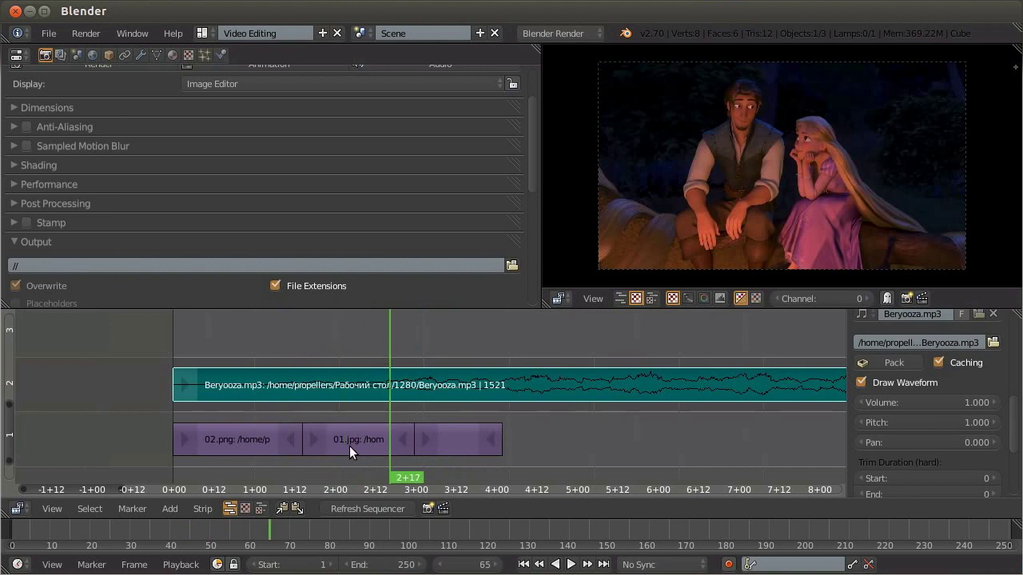
Enable Audio Scrubbing in the Timeline Playback menu and scrub to around frame 68 to hear it.
{"action": "left_click", "coordinate": [181, 565]}
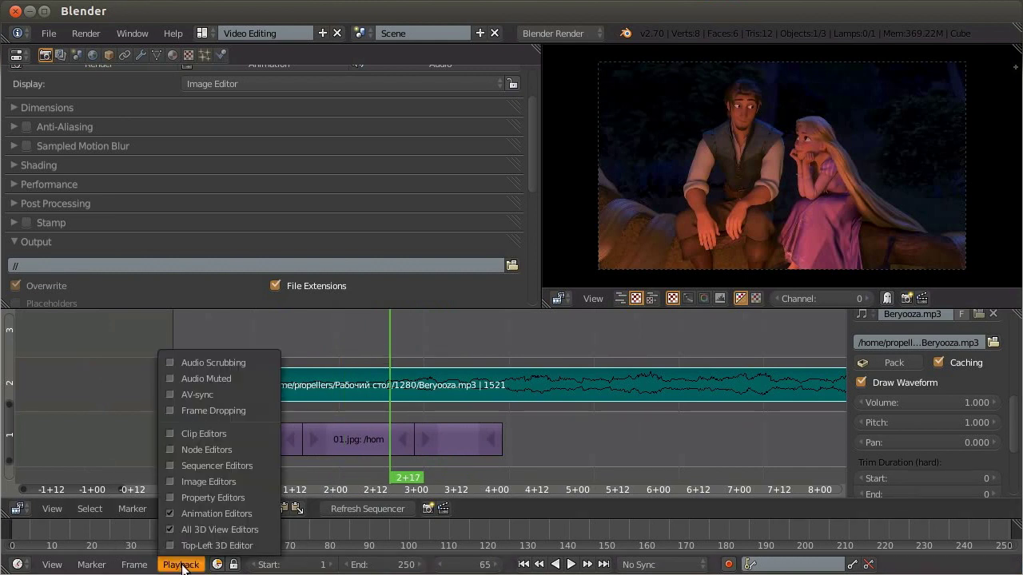
{"action": "left_click", "coordinate": [171, 361]}
{"action": "left_click_drag", "start_coordinate": [394, 346], "coordinate": [369, 352]}
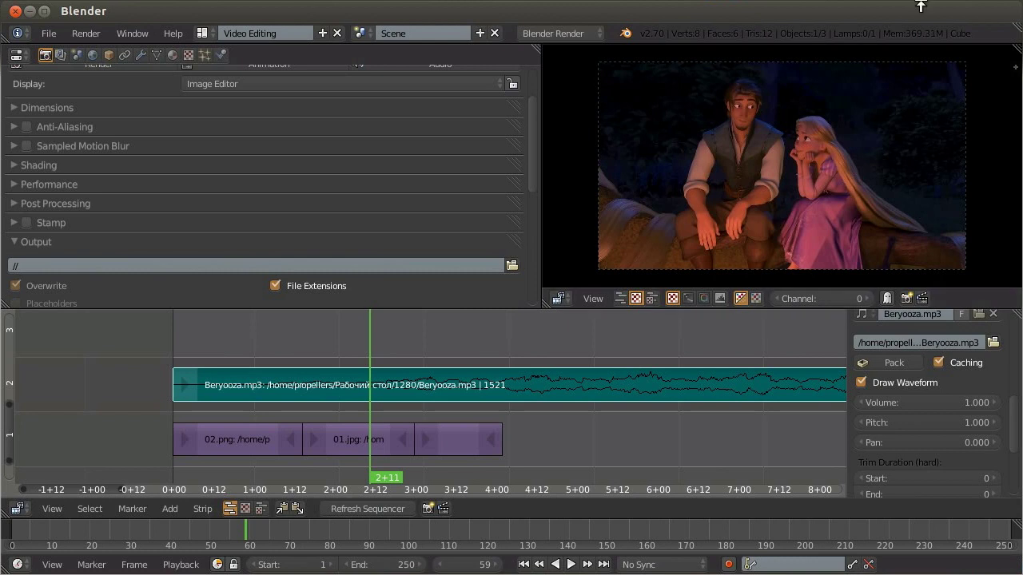
{"action": "scroll", "coordinate": [893, 9], "scroll_direction": "down", "scroll_amount": 2}
{"action": "scroll", "coordinate": [893, 9], "scroll_direction": "down", "scroll_amount": 3}
{"action": "scroll", "coordinate": [892, 9], "scroll_direction": "up", "scroll_amount": 3}
{"action": "scroll", "coordinate": [892, 9], "scroll_direction": "up", "scroll_amount": 4}
{"action": "left_click_drag", "start_coordinate": [389, 353], "coordinate": [401, 380]}
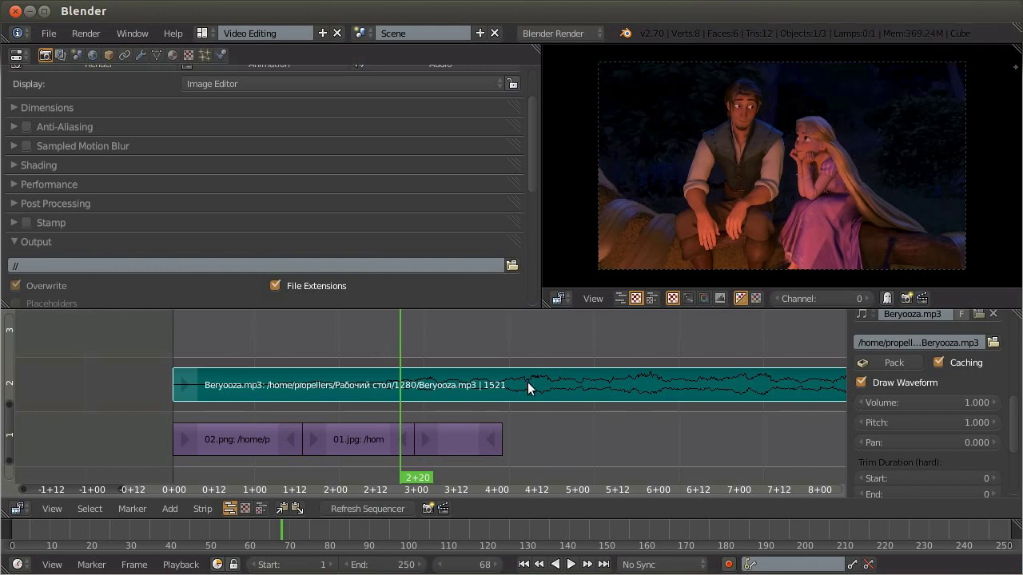
Move the Beryooza.mp3 strip up to channel 4 and pan the view along it.
{"action": "key", "text": "g"}
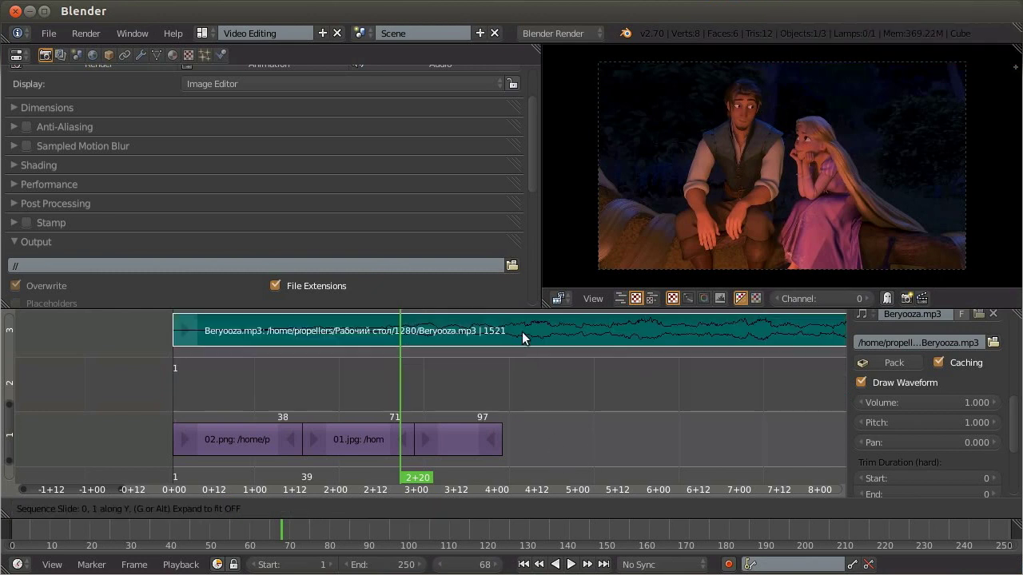
{"action": "left_click", "coordinate": [516, 459]}
{"action": "mouse_move", "coordinate": [517, 420]}
{"action": "left_mouse_down"}
{"action": "mouse_move", "coordinate": [493, 418]}
{"action": "mouse_move", "coordinate": [508, 412]}
{"action": "left_mouse_up"}
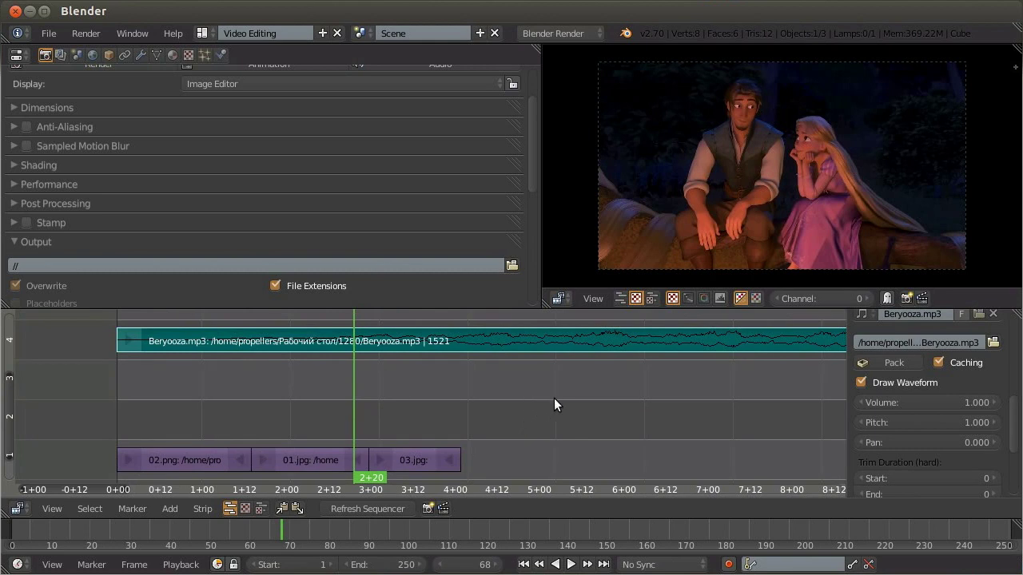
{"action": "mouse_move", "coordinate": [669, 399]}
{"action": "left_mouse_down"}
{"action": "mouse_move", "coordinate": [312, 417]}
{"action": "mouse_move", "coordinate": [441, 372]}
{"action": "left_mouse_up"}
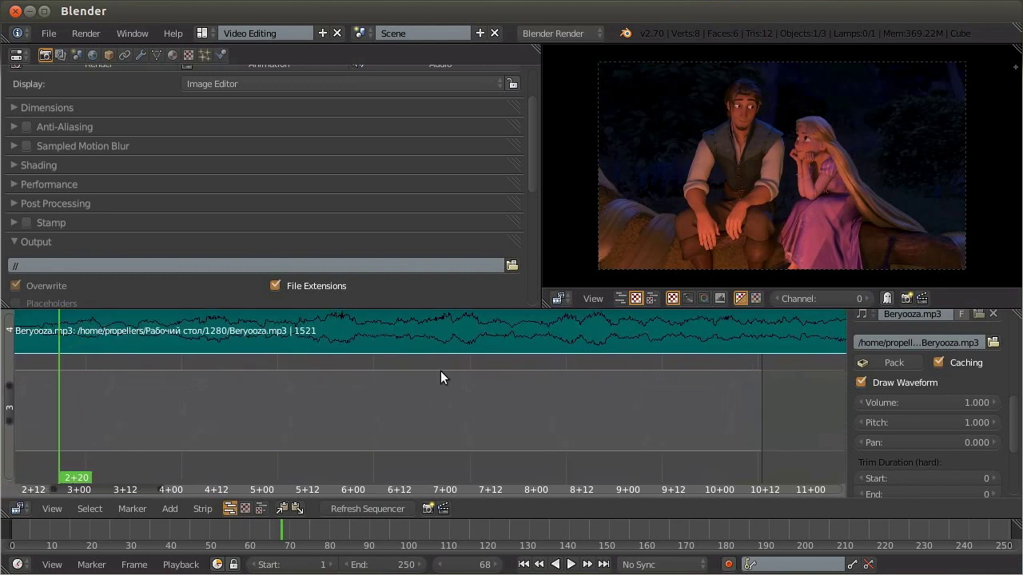
{"action": "left_click_drag", "start_coordinate": [441, 372], "coordinate": [456, 390]}
{"action": "left_click", "coordinate": [413, 355]}
{"action": "left_click_drag", "start_coordinate": [413, 355], "coordinate": [478, 348]}
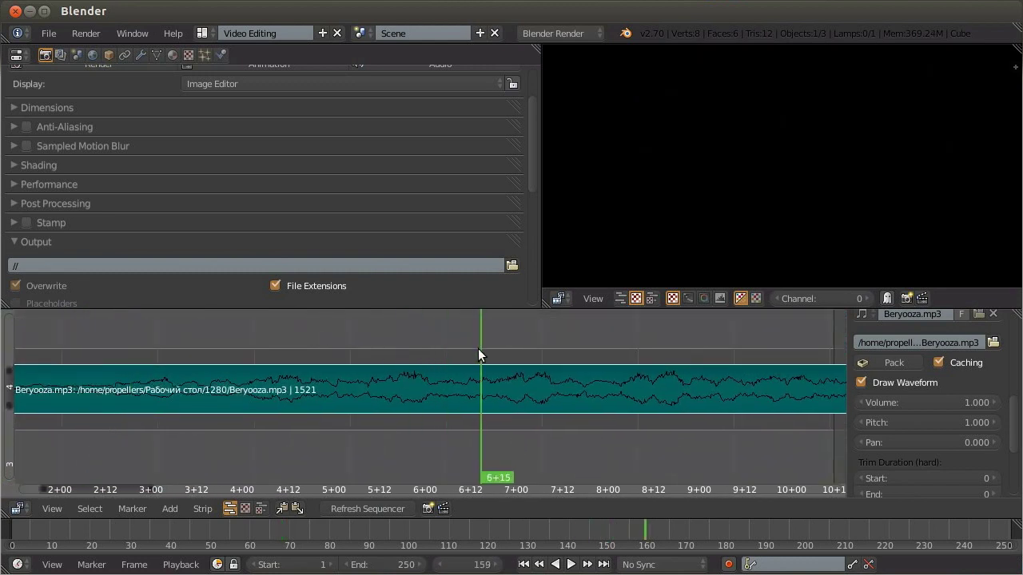
{"action": "key", "text": "k"}
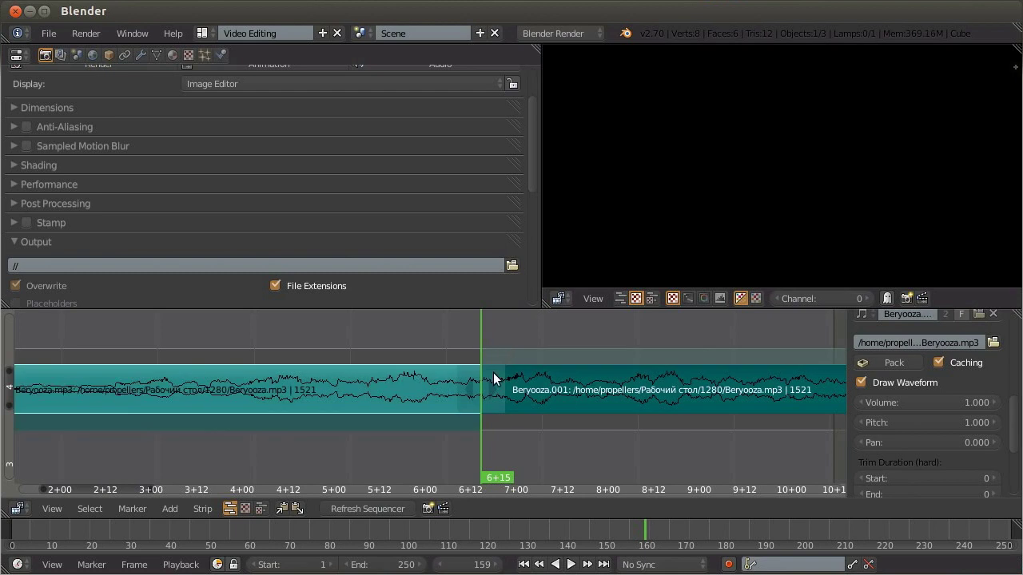
{"action": "right_click", "coordinate": [489, 394]}
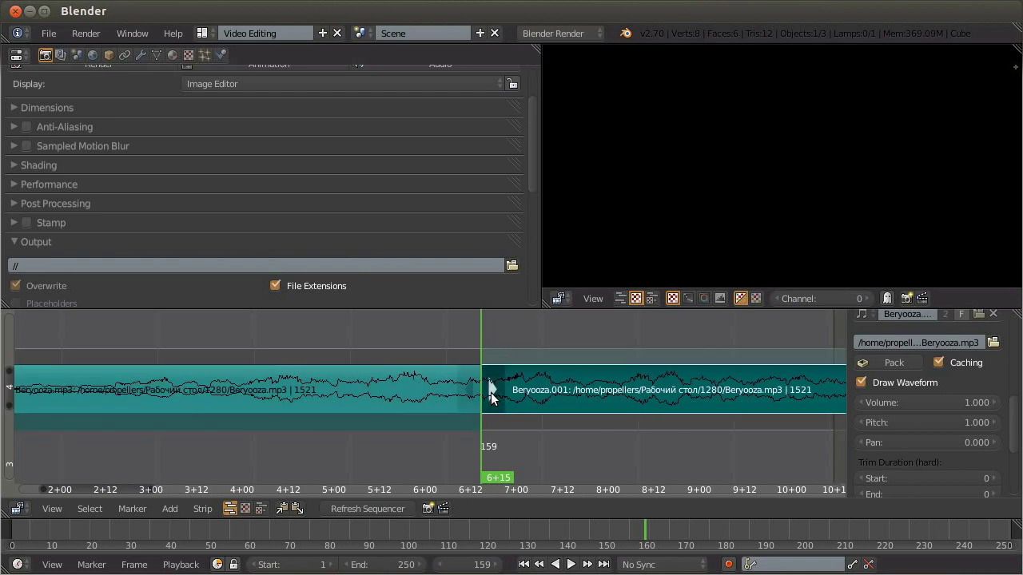
{"action": "scroll", "coordinate": [415, 412], "scroll_direction": "down", "scroll_amount": 1}
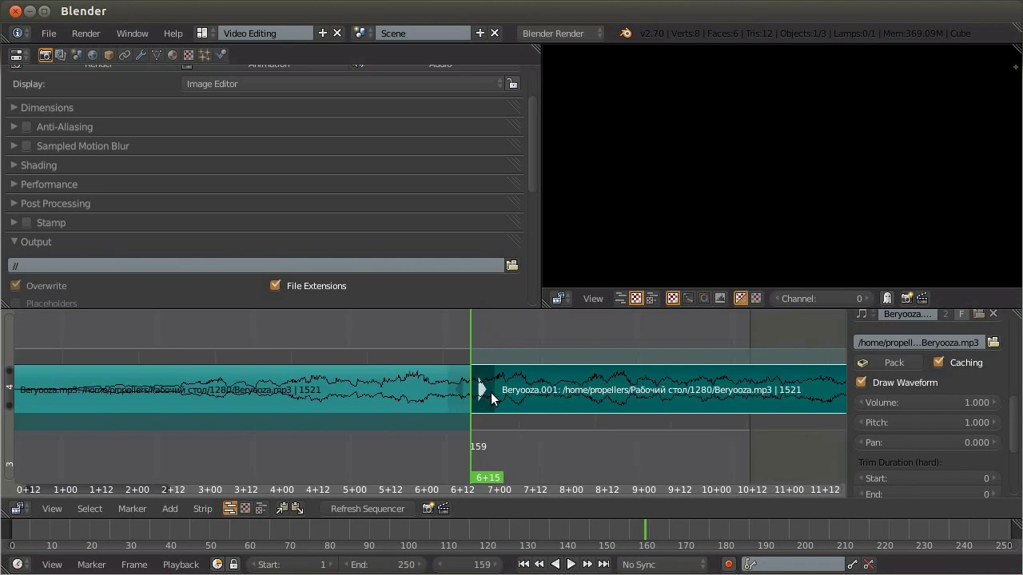
{"action": "scroll", "coordinate": [415, 411], "scroll_direction": "down", "scroll_amount": 1}
{"action": "left_click_drag", "start_coordinate": [383, 442], "coordinate": [405, 386]}
{"action": "scroll", "coordinate": [401, 399], "scroll_direction": "down", "scroll_amount": 2}
{"action": "scroll", "coordinate": [406, 406], "scroll_direction": "up", "scroll_amount": 2}
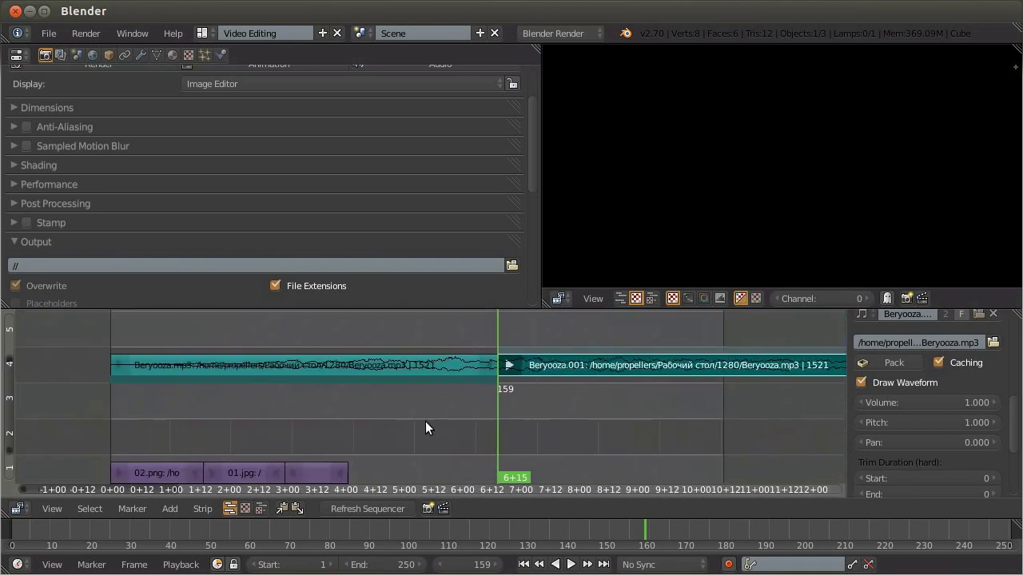
{"action": "left_click", "coordinate": [355, 332]}
{"action": "left_click", "coordinate": [342, 349]}
{"action": "right_click", "coordinate": [394, 367]}
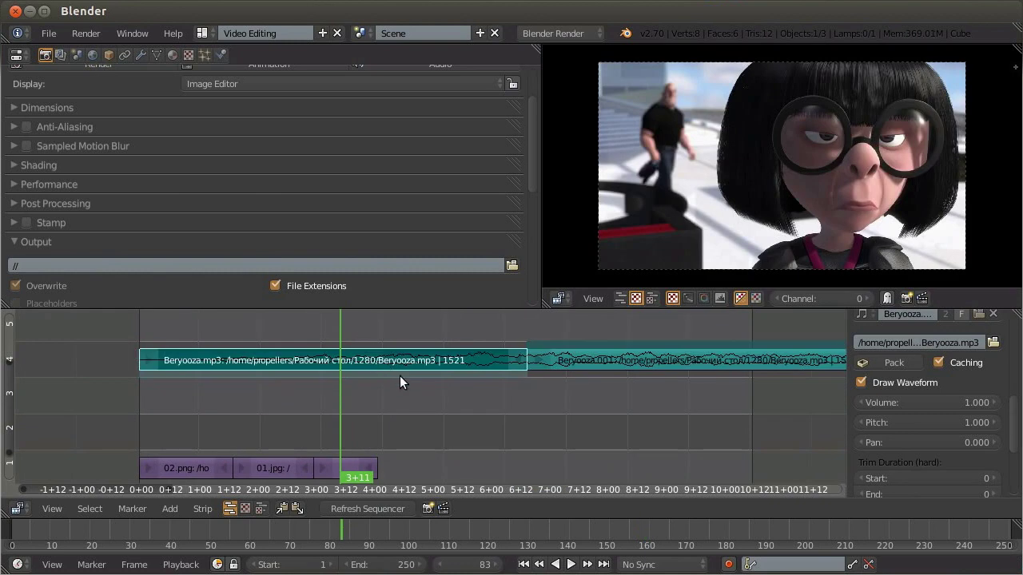
{"action": "key", "text": "k"}
{"action": "right_click", "coordinate": [348, 361]}
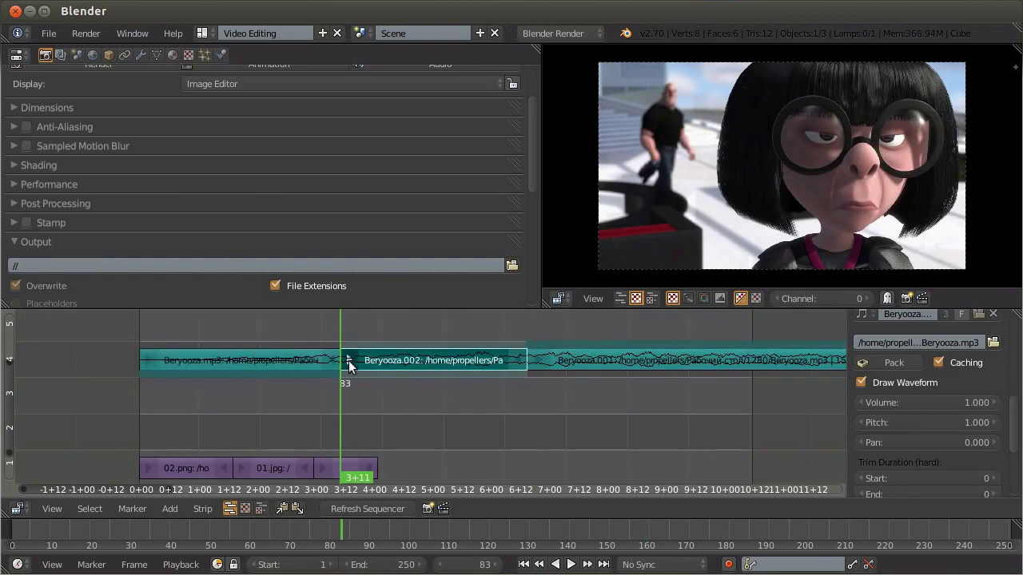
{"action": "key", "text": "g"}
{"action": "left_click", "coordinate": [399, 360]}
{"action": "right_click", "coordinate": [336, 361]}
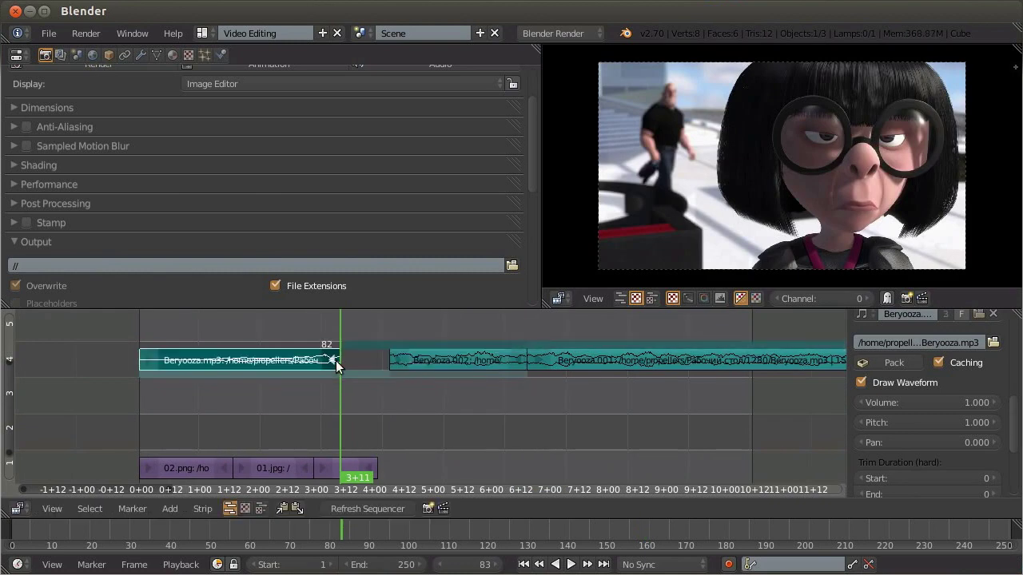
{"action": "key", "text": "g"}
{"action": "left_click", "coordinate": [361, 369]}
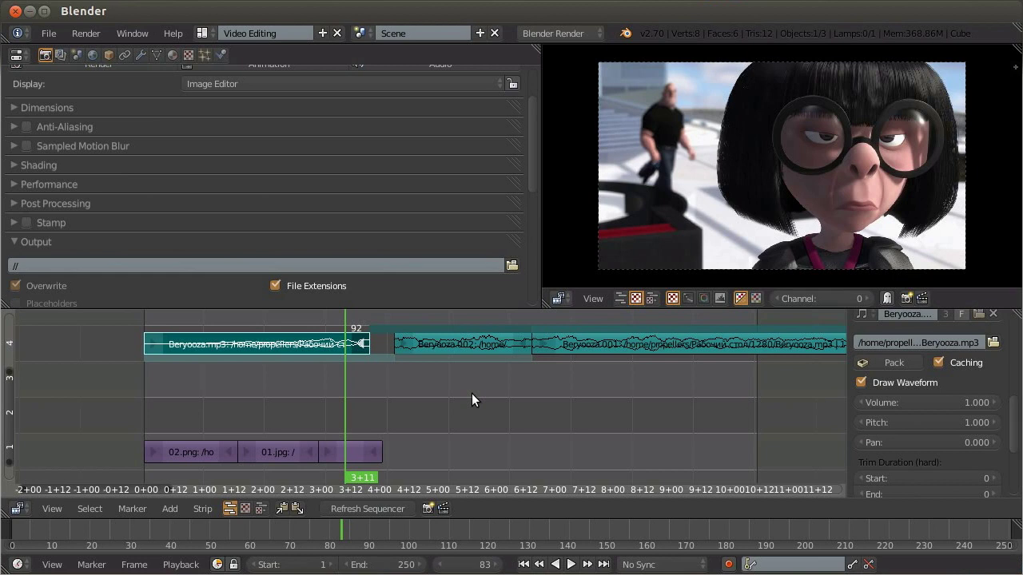
{"action": "right_click", "coordinate": [437, 344]}
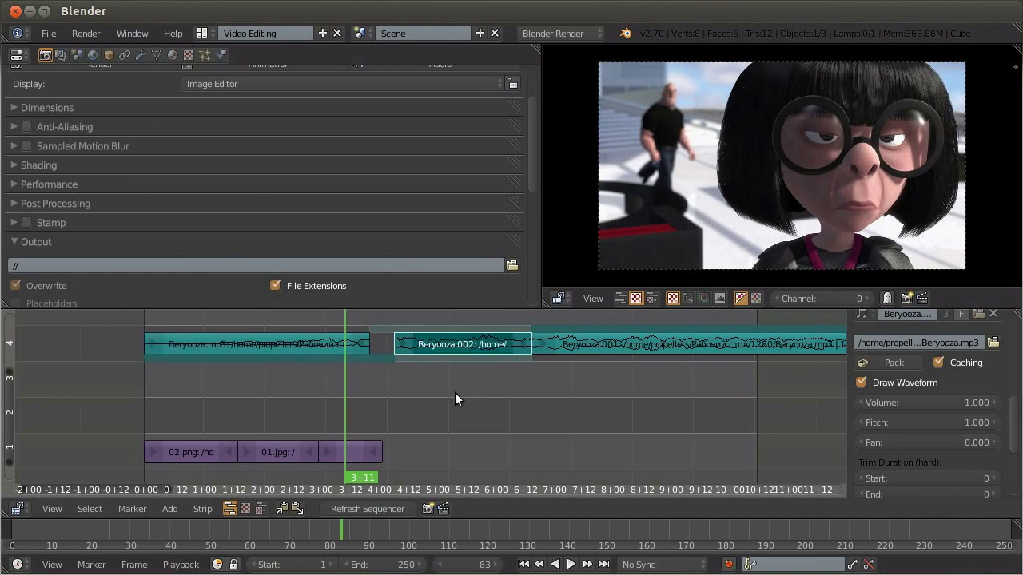
{"action": "right_click", "coordinate": [279, 452]}
Move the 01.jpg strip to channel 2 at frame 67 and set the current frame to 82.
{"action": "left_click_drag", "start_coordinate": [271, 412], "coordinate": [277, 410]}
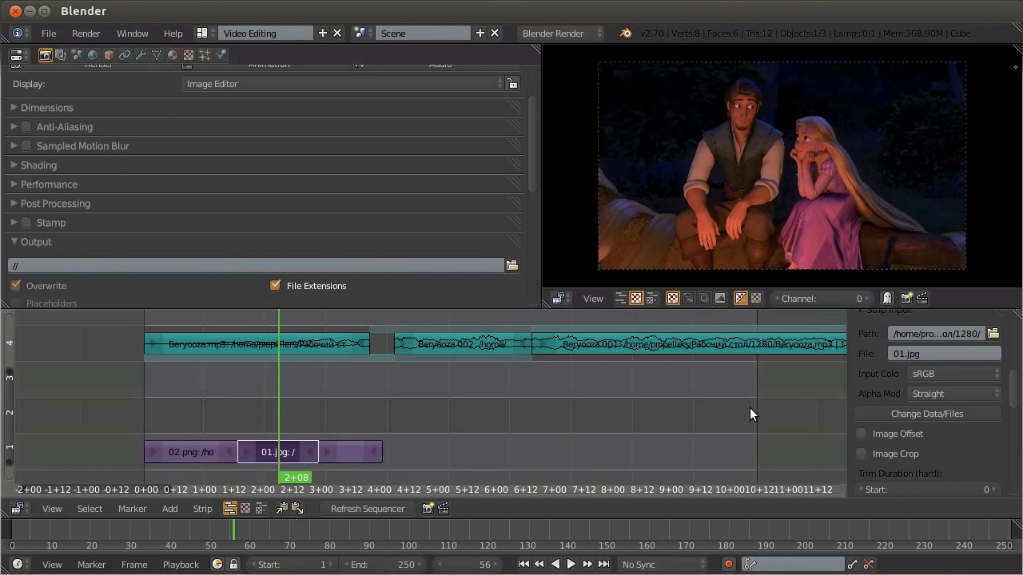
{"action": "left_click_drag", "start_coordinate": [849, 387], "coordinate": [790, 388]}
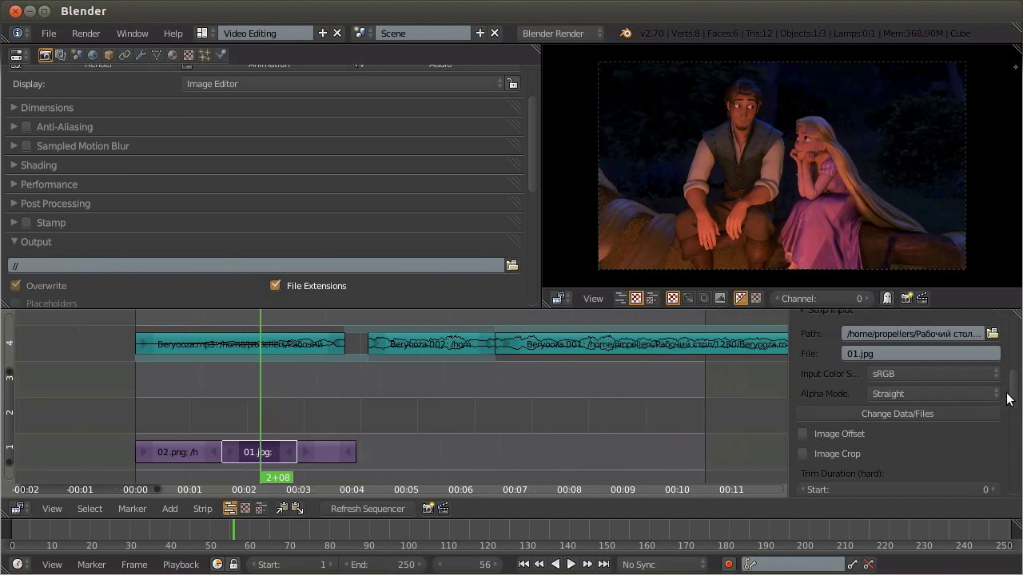
{"action": "scroll", "coordinate": [1016, 367], "scroll_direction": "up", "scroll_amount": 3}
{"action": "left_click_drag", "start_coordinate": [1016, 368], "coordinate": [1014, 324]}
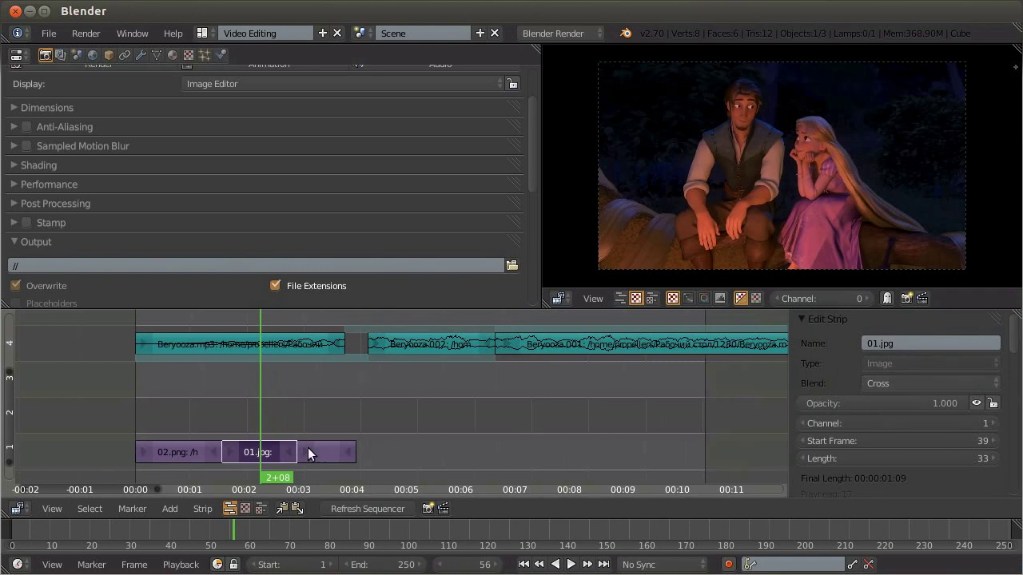
{"action": "key", "text": "g"}
{"action": "left_click", "coordinate": [359, 414]}
{"action": "left_click", "coordinate": [319, 399]}
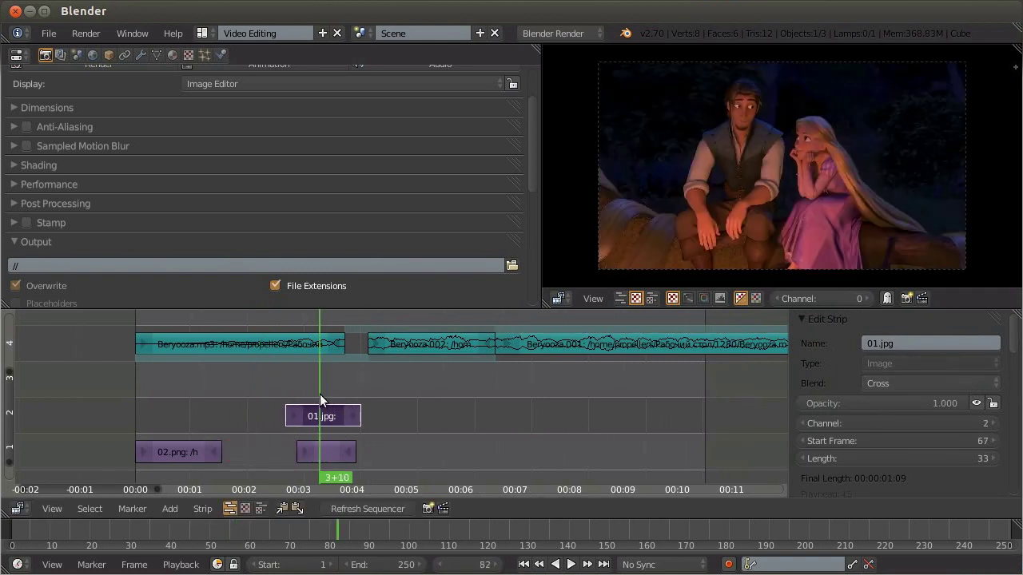
Try Multiply blend on 01.jpg, switch back to Cross, and adjust opacity.
{"action": "left_click", "coordinate": [908, 383]}
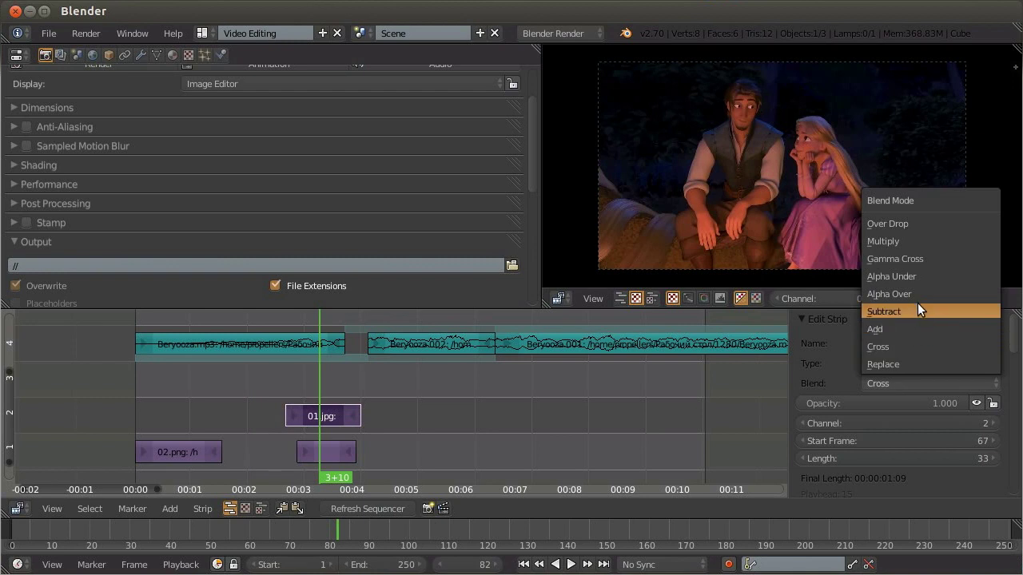
{"action": "left_click", "coordinate": [903, 241]}
{"action": "left_click", "coordinate": [894, 383]}
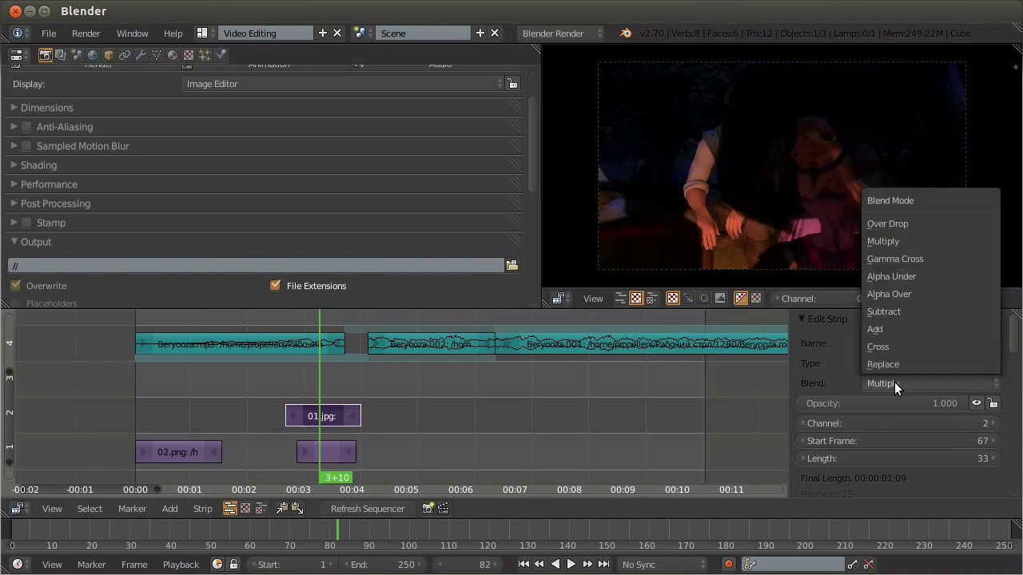
{"action": "left_click", "coordinate": [887, 346]}
{"action": "mouse_move", "coordinate": [919, 404]}
{"action": "left_mouse_down"}
{"action": "mouse_move", "coordinate": [871, 403]}
{"action": "mouse_move", "coordinate": [919, 403]}
{"action": "left_mouse_up"}
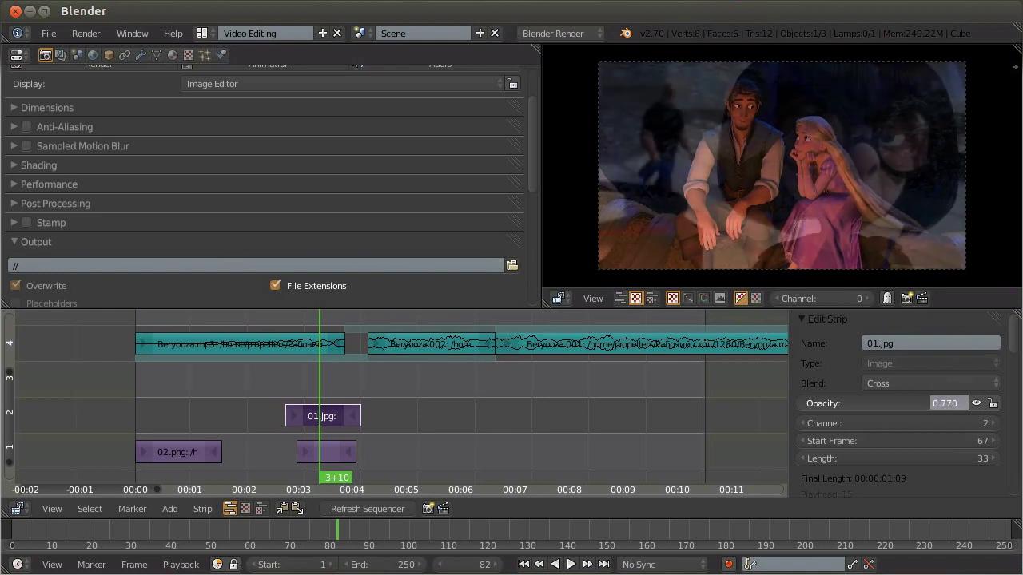
{"action": "type", "text": "1.000"}
{"action": "left_click", "coordinate": [939, 385]}
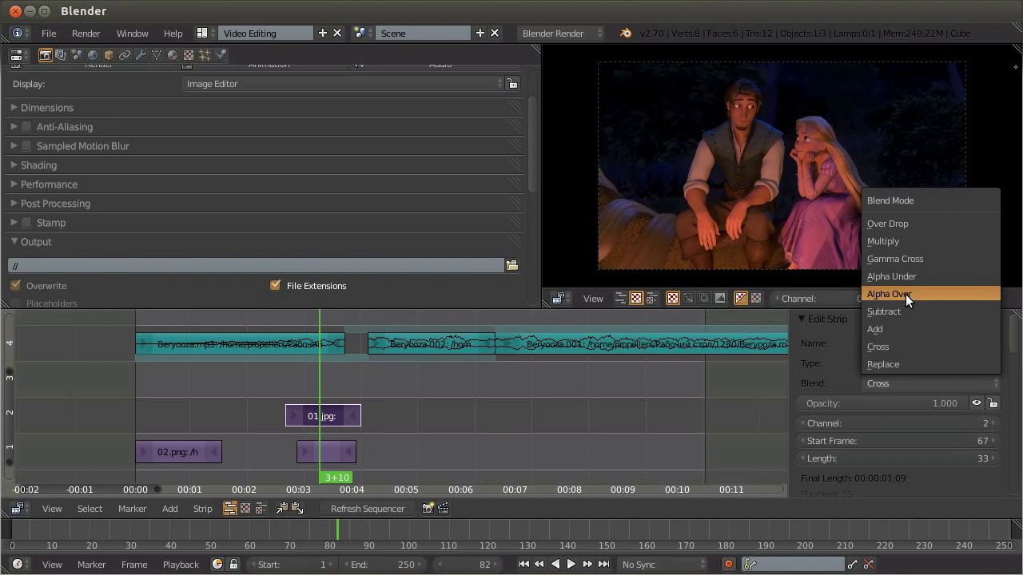
Try Flip X and Flip Y on the 01.jpg strip, then turn both back off.
{"action": "left_click", "coordinate": [1014, 327]}
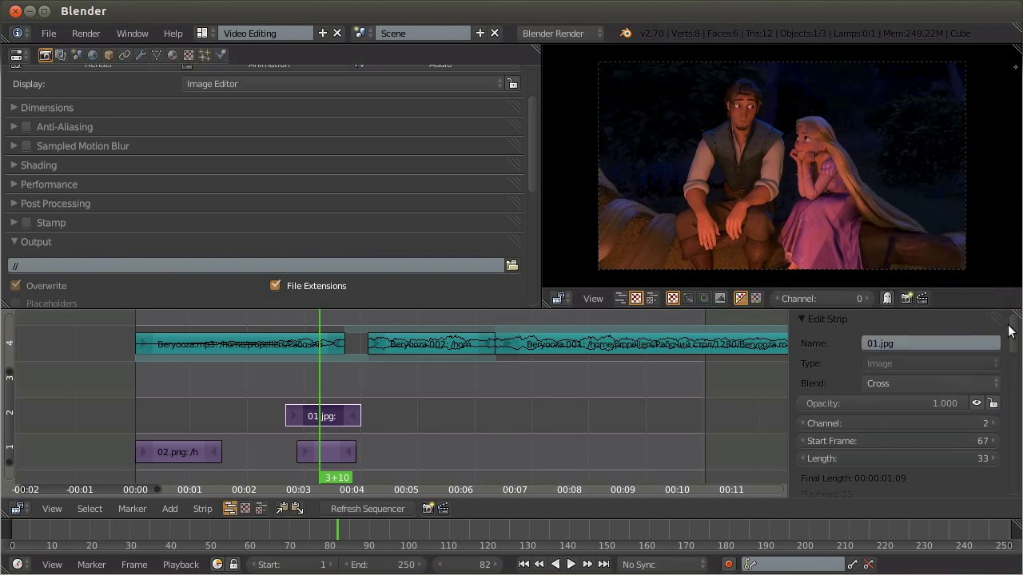
{"action": "left_click_drag", "start_coordinate": [1013, 328], "coordinate": [1008, 442]}
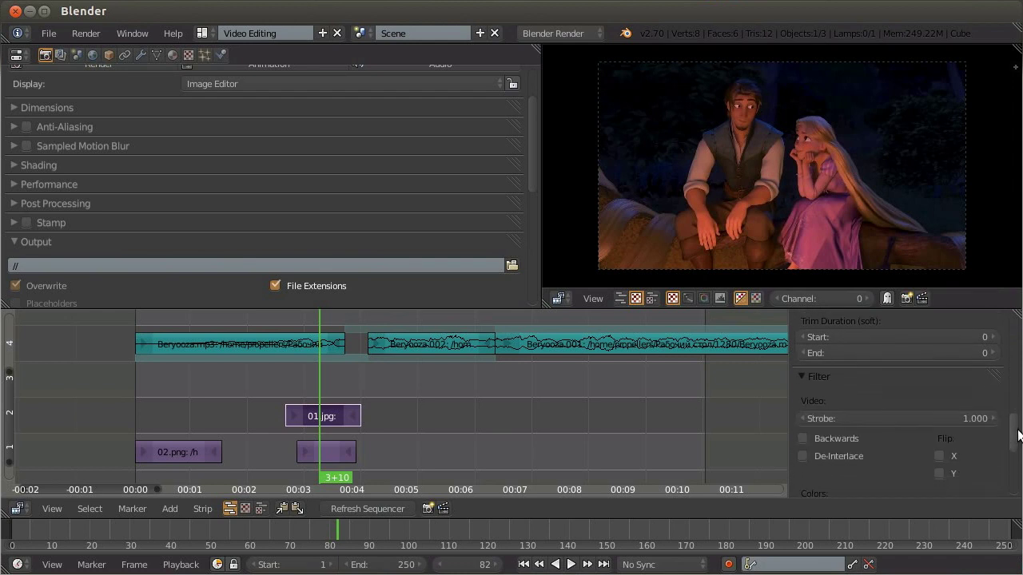
{"action": "left_click", "coordinate": [940, 398]}
{"action": "left_click", "coordinate": [940, 398]}
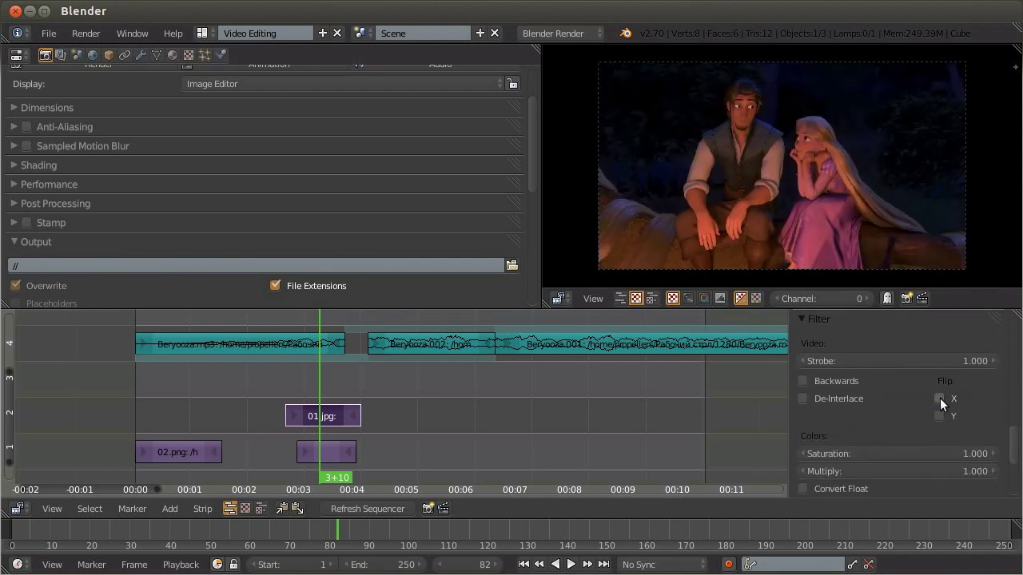
{"action": "left_click", "coordinate": [937, 418]}
{"action": "left_click", "coordinate": [937, 418]}
Add a Curves strip modifier to 01.jpg.
{"action": "left_click_drag", "start_coordinate": [1011, 440], "coordinate": [1020, 473]}
{"action": "left_click", "coordinate": [920, 482]}
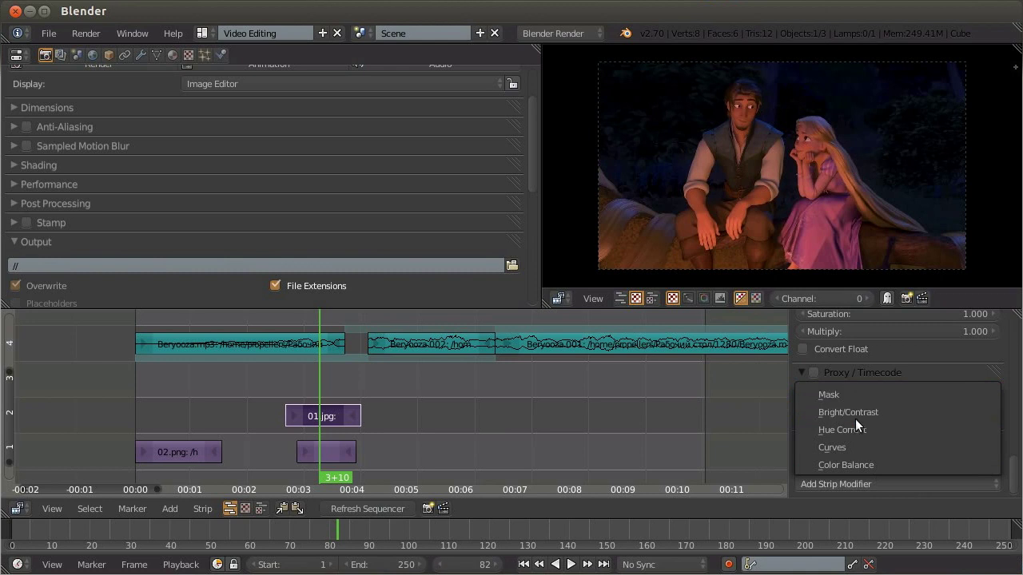
{"action": "left_click", "coordinate": [852, 446]}
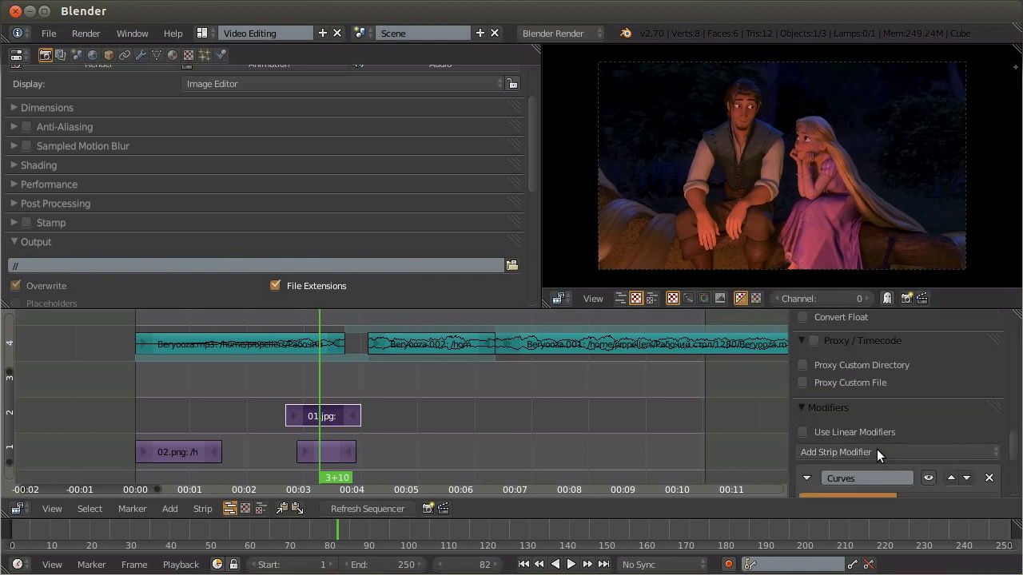
{"action": "scroll", "coordinate": [876, 449], "scroll_direction": "down", "scroll_amount": 4}
{"action": "mouse_move", "coordinate": [878, 436]}
{"action": "left_mouse_down"}
{"action": "mouse_move", "coordinate": [857, 396]}
{"action": "mouse_move", "coordinate": [887, 432]}
{"action": "left_mouse_up"}
{"action": "scroll", "coordinate": [887, 422], "scroll_direction": "up", "scroll_amount": 3}
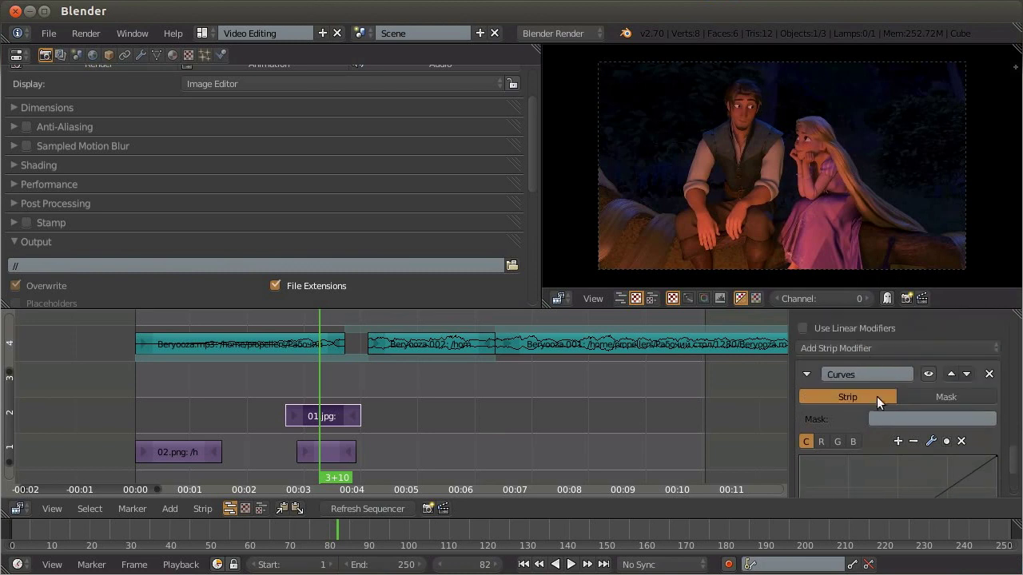
Add a Color Balance modifier and shift its gain colour and gamma toward pale green.
{"action": "left_click", "coordinate": [865, 349]}
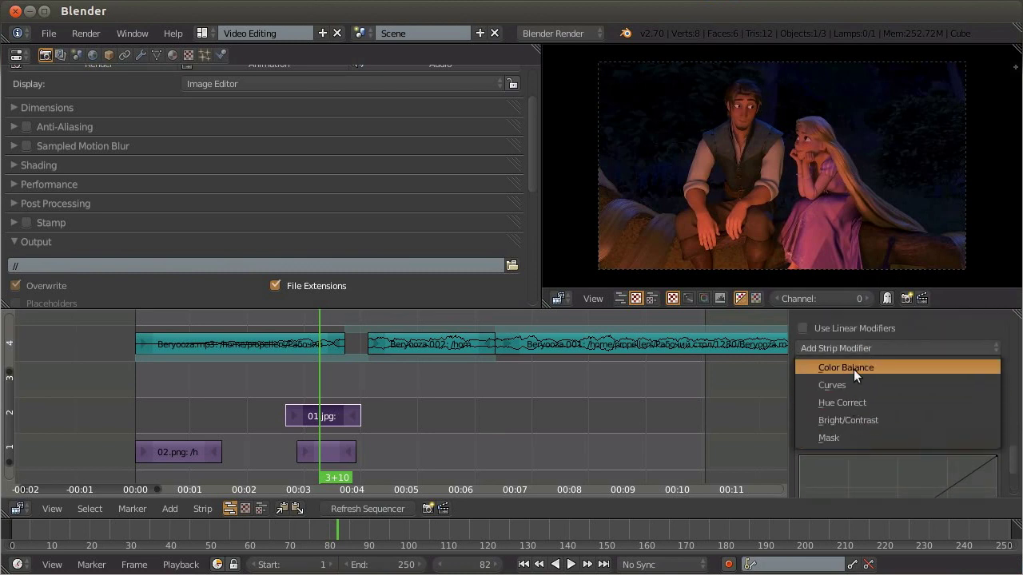
{"action": "left_click", "coordinate": [854, 368]}
{"action": "scroll", "coordinate": [887, 408], "scroll_direction": "down", "scroll_amount": 3}
{"action": "scroll", "coordinate": [919, 424], "scroll_direction": "down", "scroll_amount": 4}
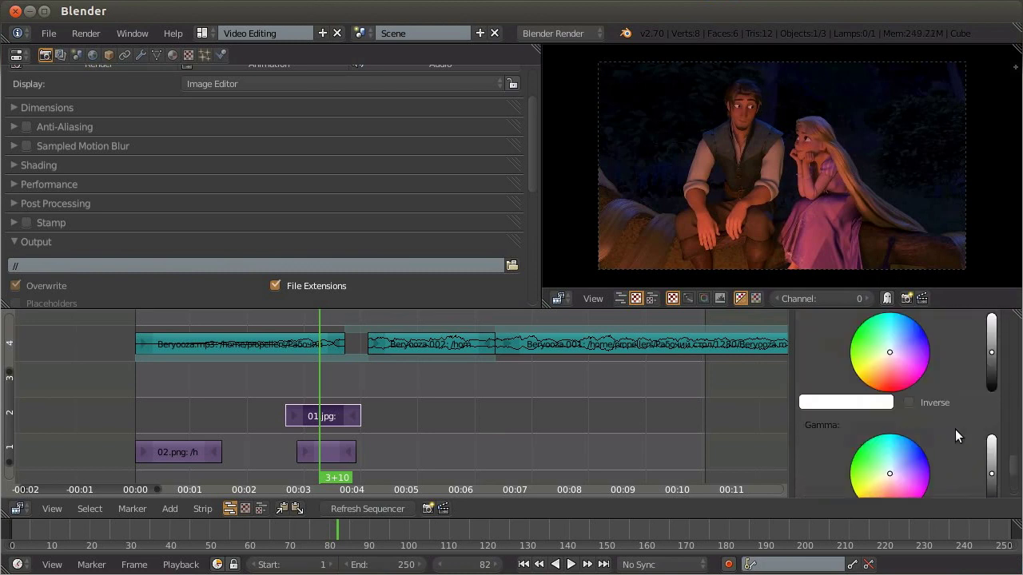
{"action": "scroll", "coordinate": [954, 429], "scroll_direction": "down", "scroll_amount": 2}
{"action": "scroll", "coordinate": [956, 429], "scroll_direction": "down", "scroll_amount": 2}
{"action": "left_click_drag", "start_coordinate": [918, 478], "coordinate": [910, 480]}
{"action": "left_click_drag", "start_coordinate": [898, 380], "coordinate": [860, 365]}
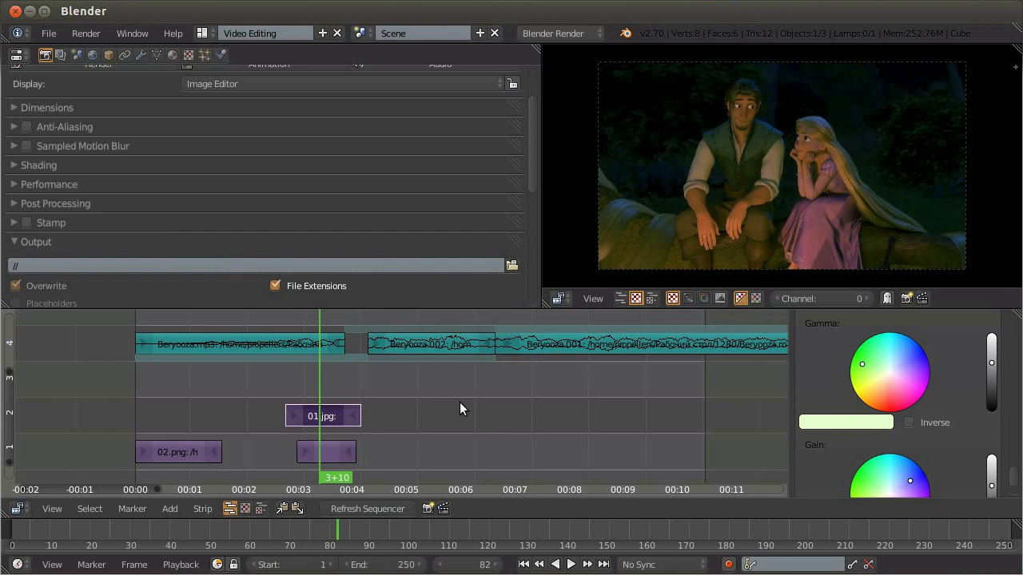
{"action": "scroll", "coordinate": [459, 402], "scroll_direction": "up", "scroll_amount": 2}
{"action": "scroll", "coordinate": [616, 416], "scroll_direction": "up", "scroll_amount": 2}
{"action": "scroll", "coordinate": [617, 416], "scroll_direction": "up", "scroll_amount": 1}
{"action": "scroll", "coordinate": [633, 387], "scroll_direction": "up", "scroll_amount": 1}
{"action": "scroll", "coordinate": [634, 389], "scroll_direction": "up", "scroll_amount": 1}
Move 03.jpg onto channel 2 near 1+00 and slide 01.jpg later, checking frame 25.
{"action": "scroll", "coordinate": [559, 416], "scroll_direction": "left", "scroll_amount": 1}
{"action": "left_click", "coordinate": [615, 436]}
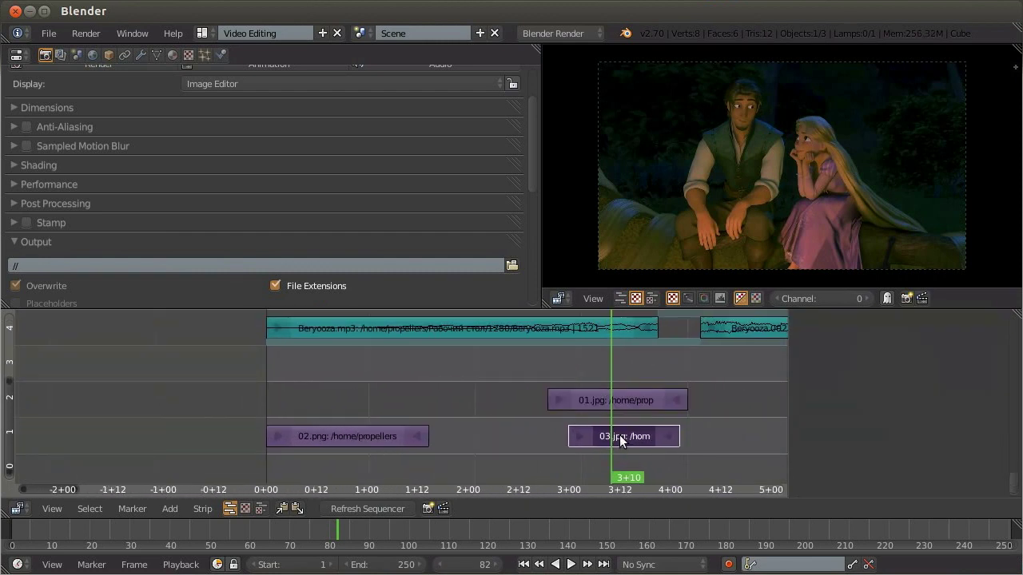
{"action": "left_click_drag", "start_coordinate": [620, 435], "coordinate": [429, 401]}
{"action": "left_click", "coordinate": [607, 399]}
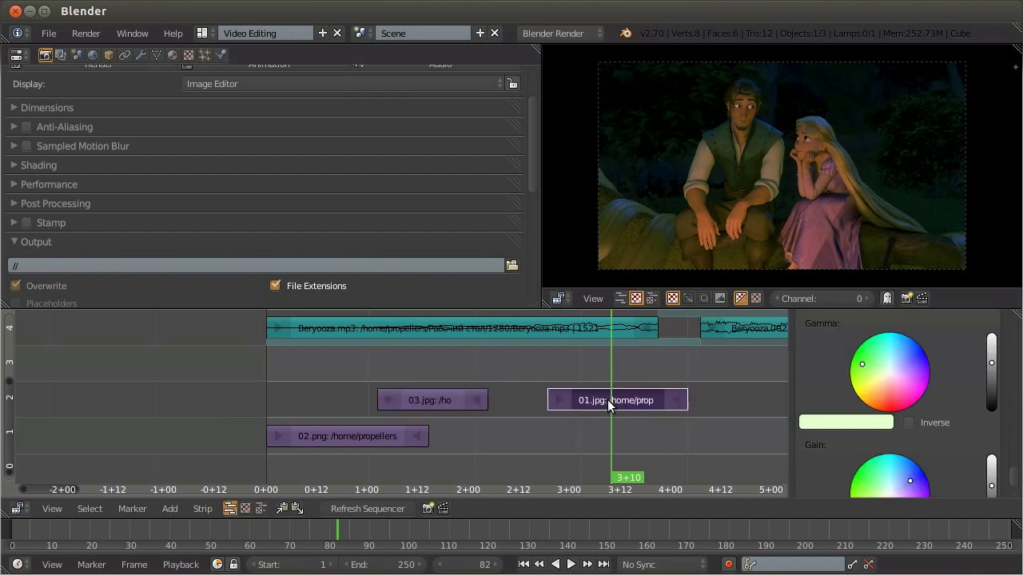
{"action": "left_click_drag", "start_coordinate": [607, 400], "coordinate": [723, 400]}
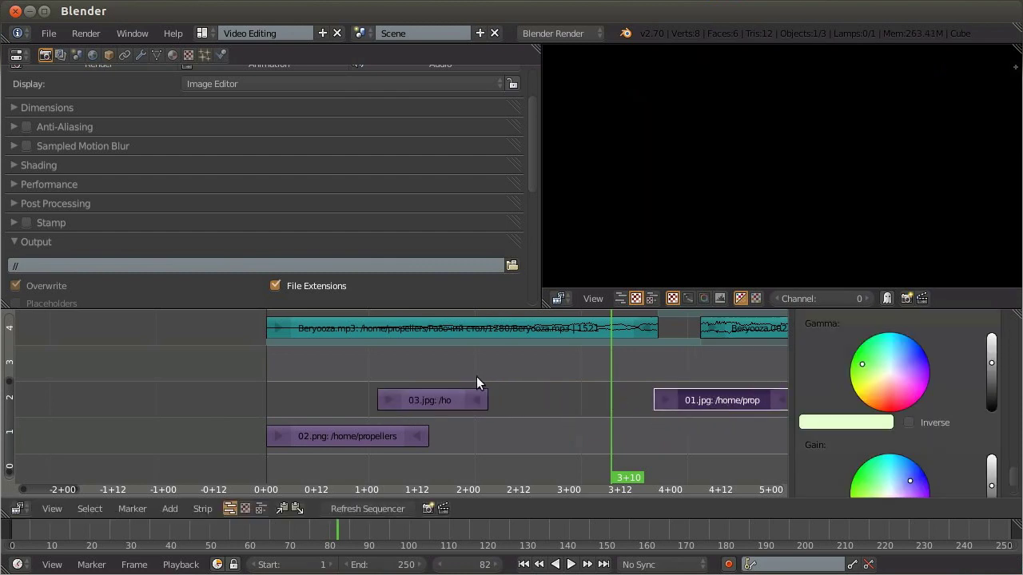
{"action": "left_click", "coordinate": [380, 365]}
{"action": "left_click_drag", "start_coordinate": [380, 366], "coordinate": [368, 371]}
Select 02.png and 03.jpg together and bring up the Effect Strip choices.
{"action": "right_click", "coordinate": [349, 431]}
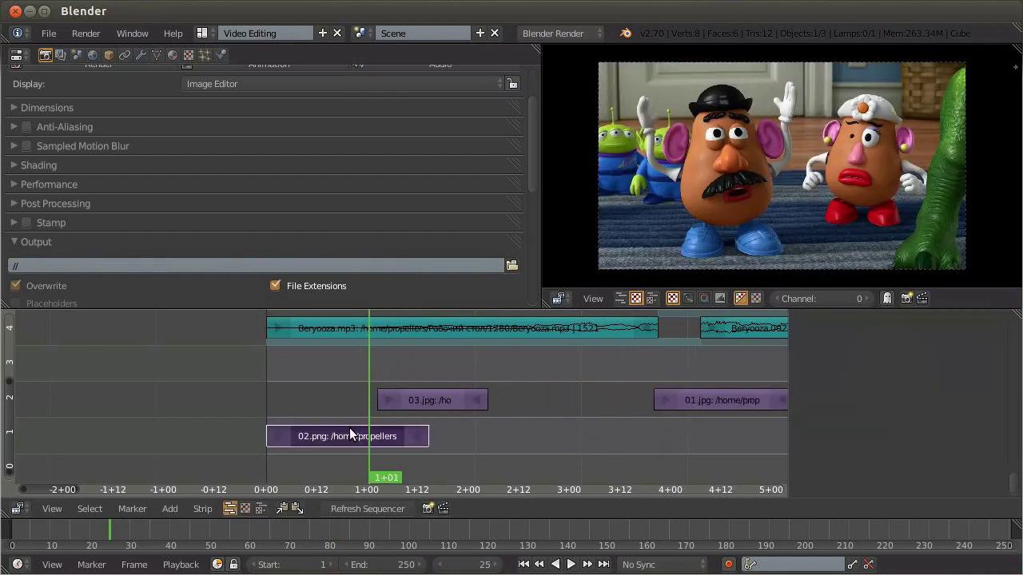
{"action": "right_click", "coordinate": [441, 397]}
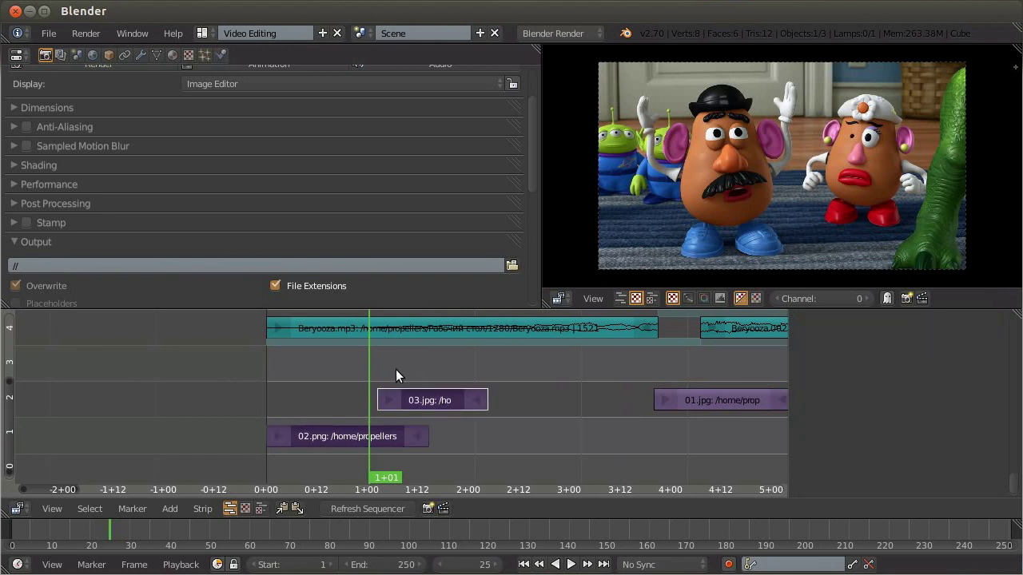
{"action": "key", "text": "shift+a"}
{"action": "mouse_move", "coordinate": [394, 384]}
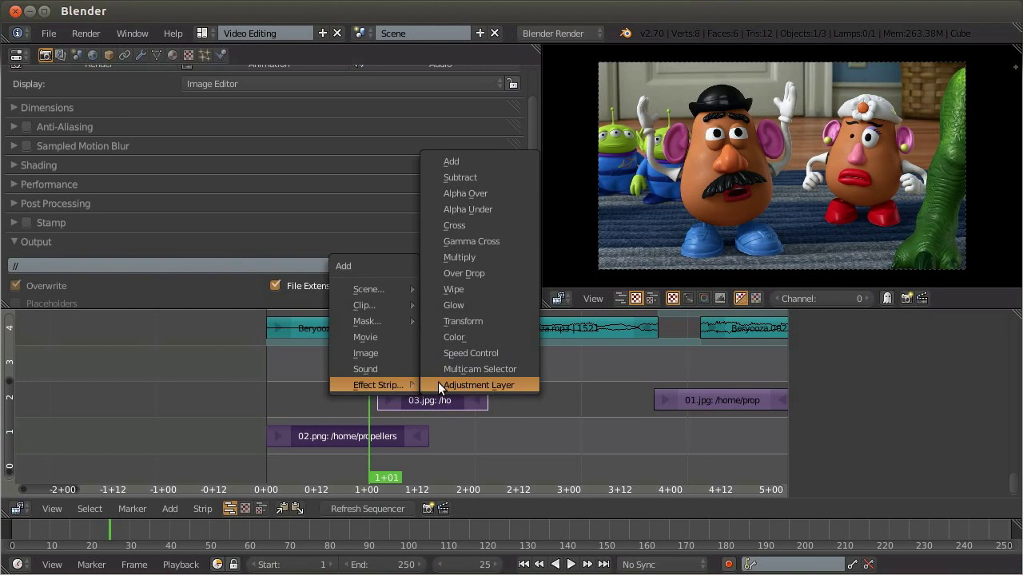
Add a Cross transition between 02.png and 03.jpg, then slide 03.jpg slightly.
{"action": "left_click", "coordinate": [465, 227]}
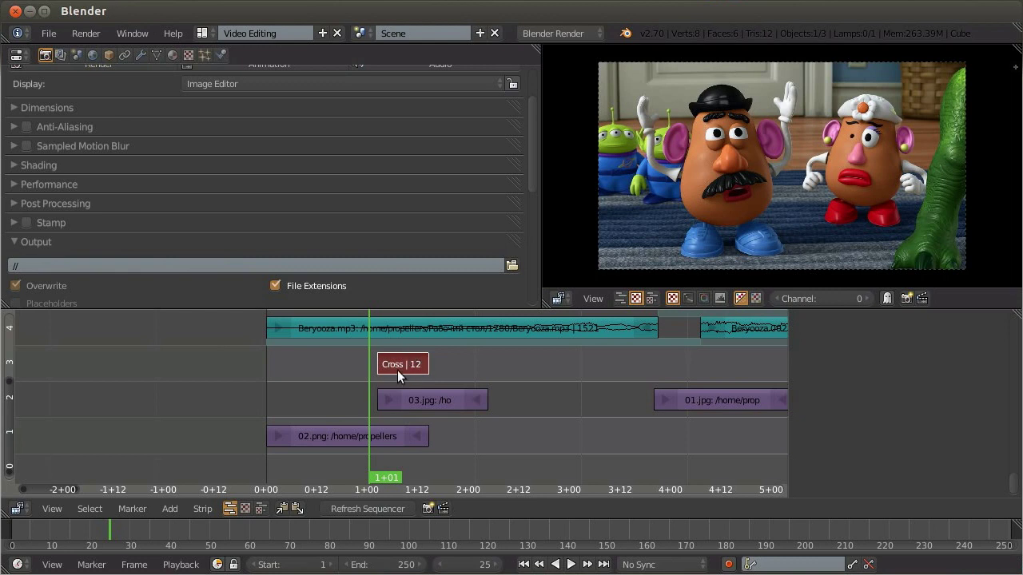
{"action": "mouse_move", "coordinate": [368, 413]}
{"action": "left_mouse_down"}
{"action": "mouse_move", "coordinate": [416, 406]}
{"action": "mouse_move", "coordinate": [371, 416]}
{"action": "left_mouse_up"}
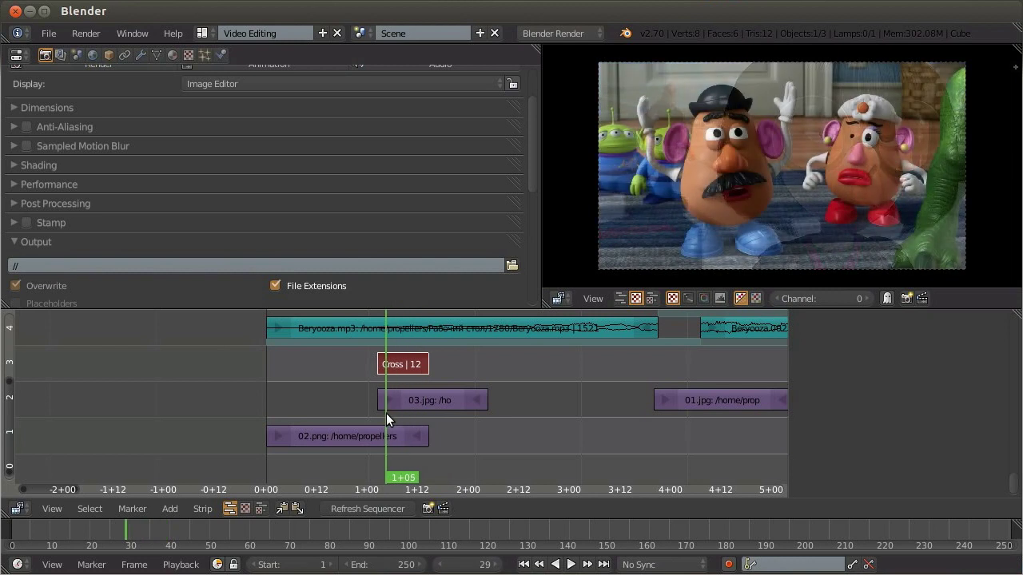
{"action": "right_click", "coordinate": [440, 399]}
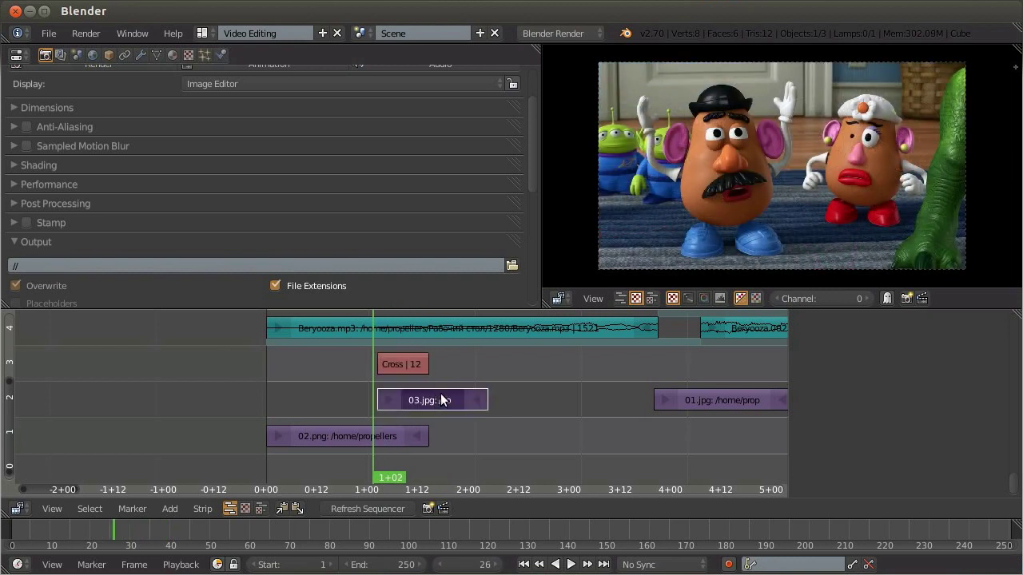
{"action": "key", "text": "g"}
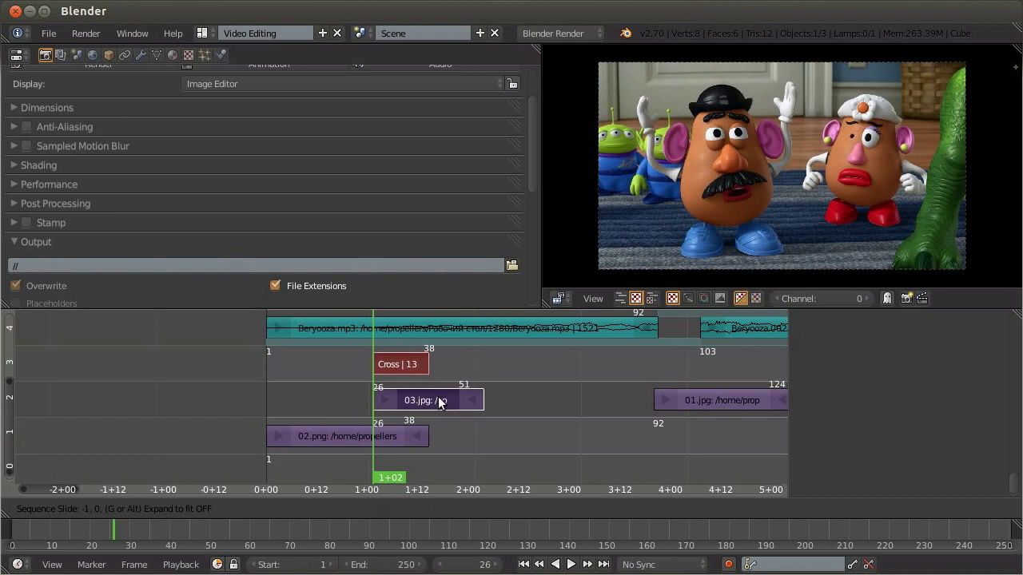
{"action": "left_click", "coordinate": [450, 403]}
Extend 02.png's end to frame 43 for a 16-frame crossfade.
{"action": "right_click", "coordinate": [419, 437]}
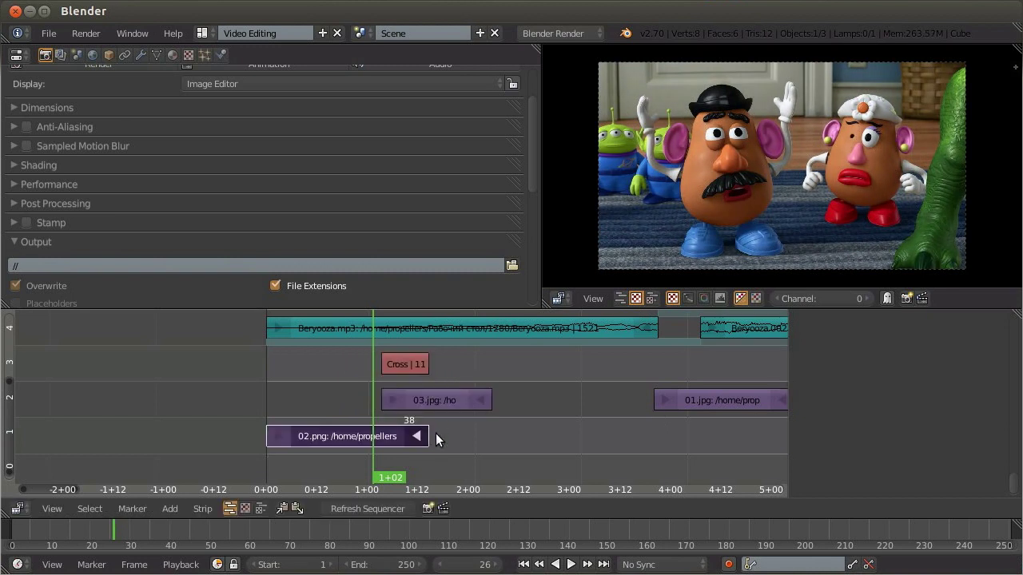
{"action": "key", "text": "g"}
{"action": "left_click", "coordinate": [460, 430]}
{"action": "key", "text": "shift+a"}
{"action": "mouse_move", "coordinate": [569, 416]}
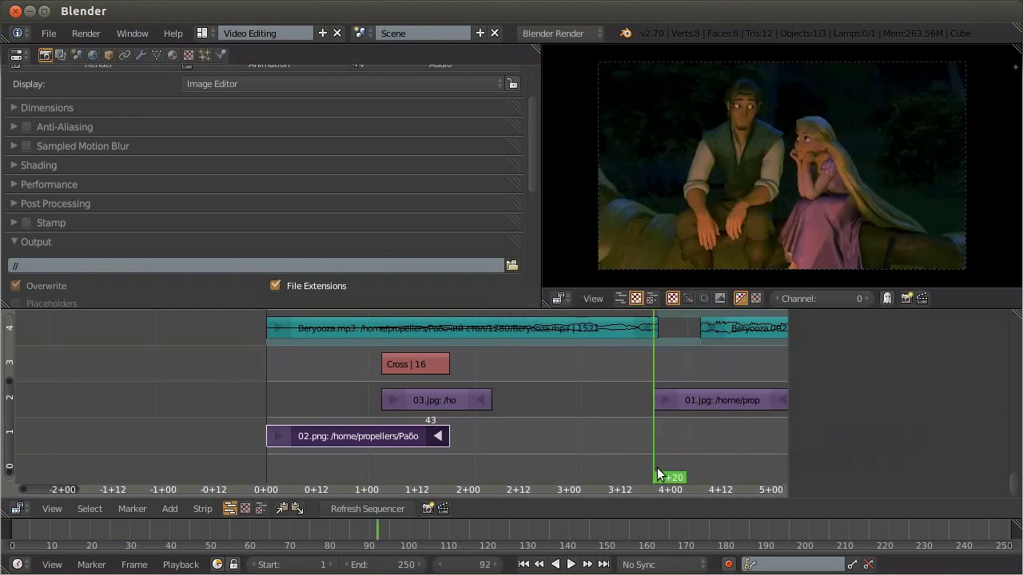
Add a marker at frame 67 and rename it 123.
{"action": "scroll", "coordinate": [545, 445], "scroll_direction": "up", "scroll_amount": 2}
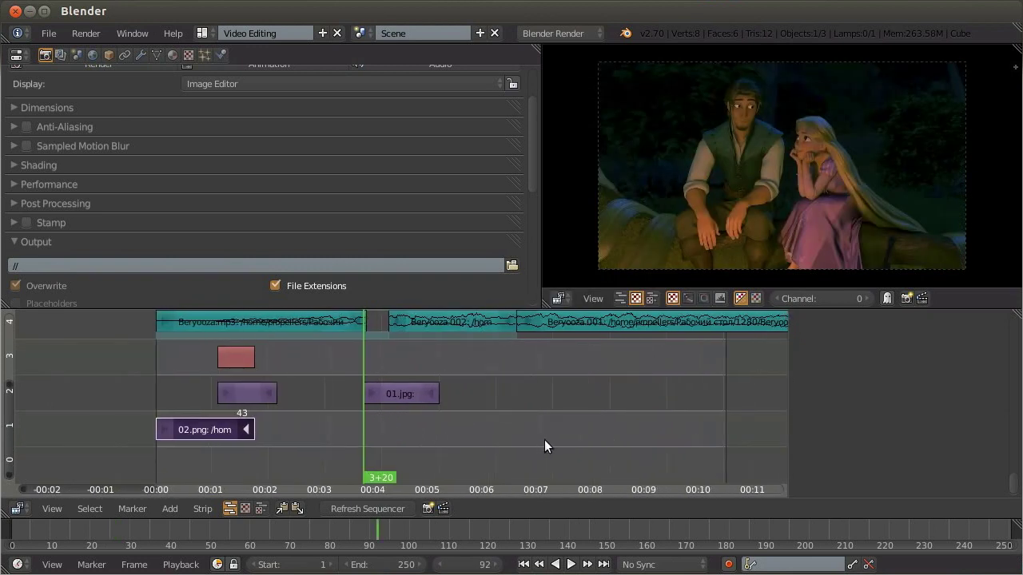
{"action": "left_click_drag", "start_coordinate": [355, 445], "coordinate": [310, 444]}
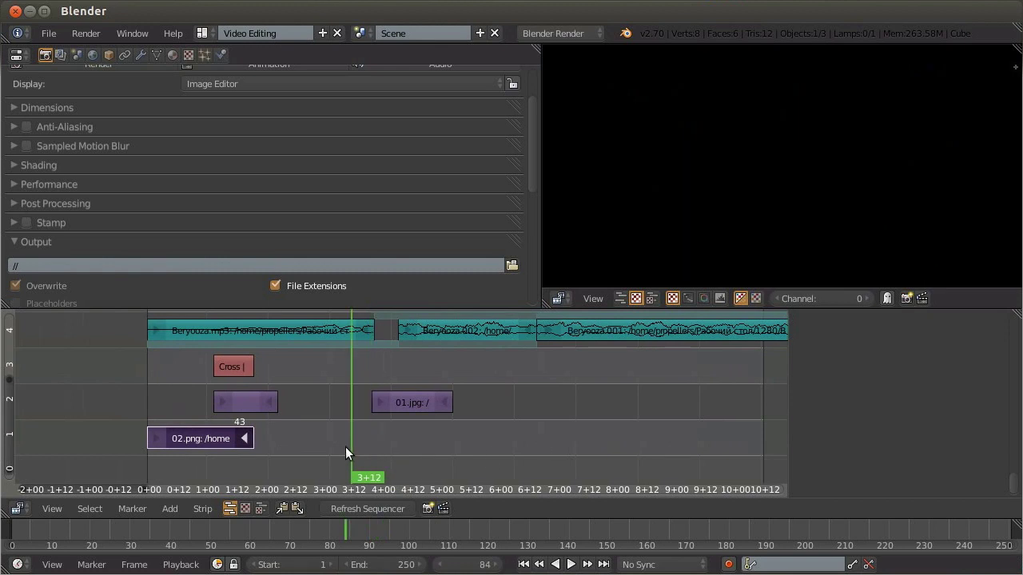
{"action": "key", "text": "m"}
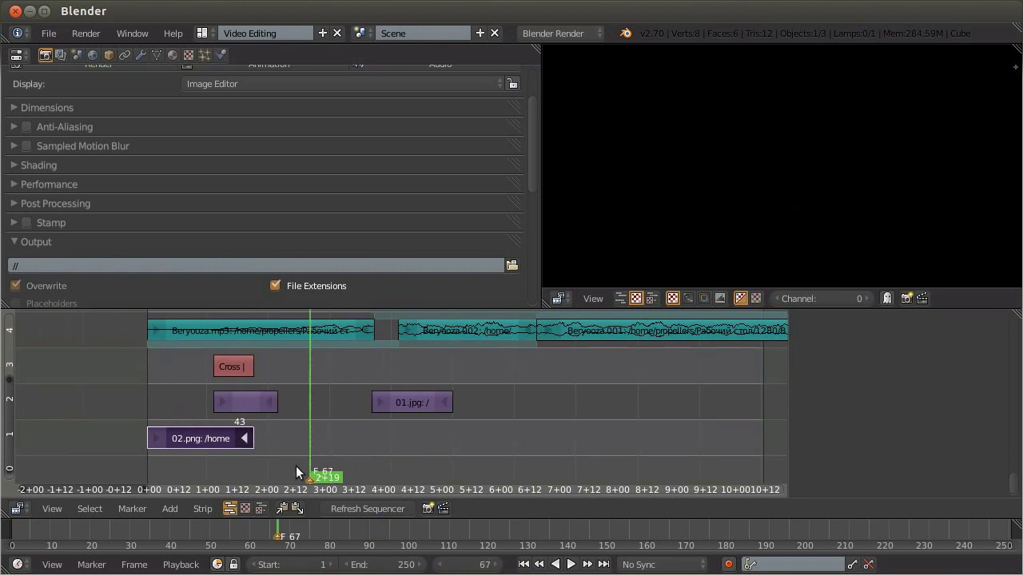
{"action": "key", "text": "ctrl+m"}
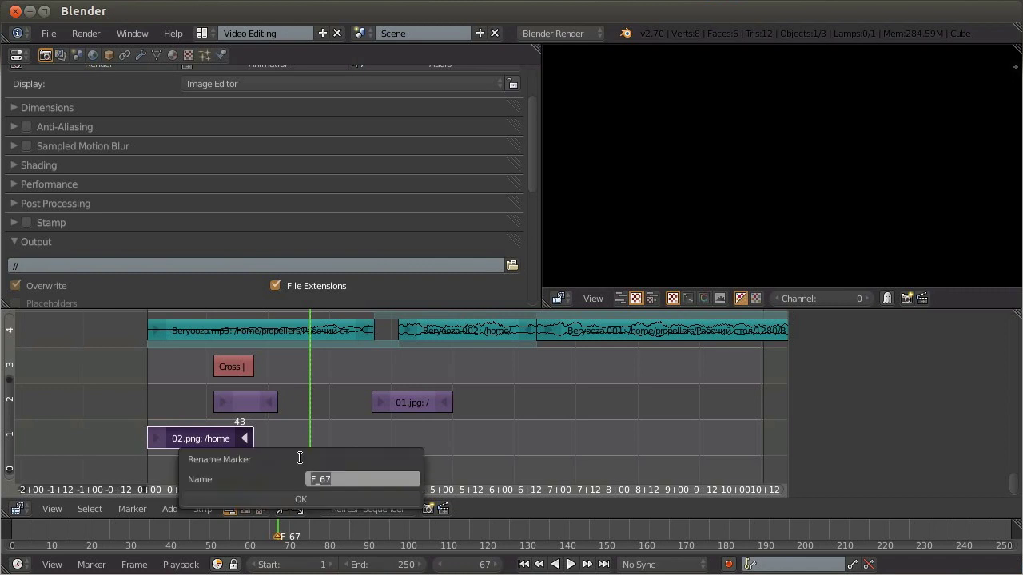
{"action": "type", "text": "123"}
{"action": "key", "text": "Return"}
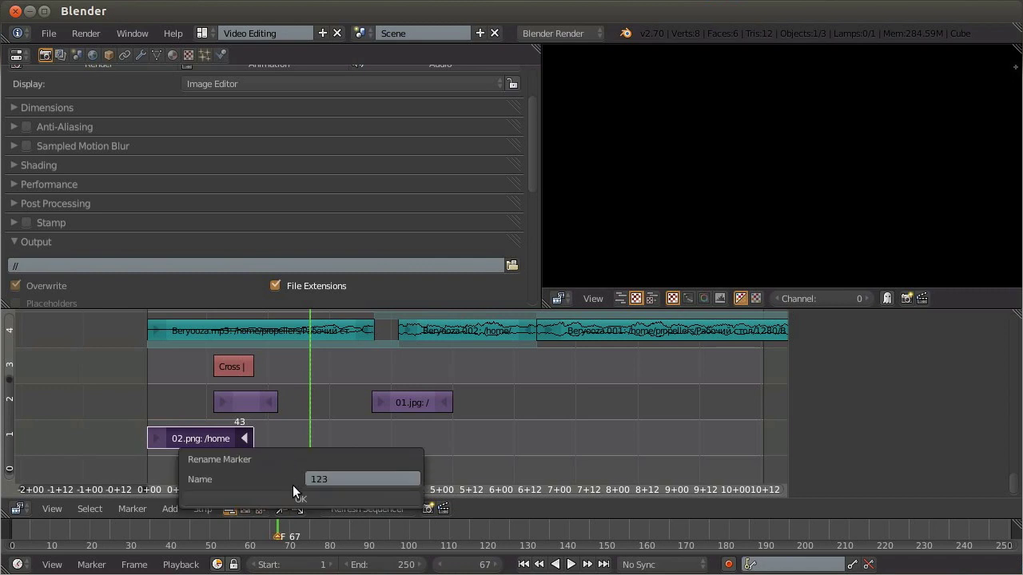
{"action": "left_click", "coordinate": [299, 497]}
Play from the start, dropping markers at frames 31, 50, 87 and 99.
{"action": "key", "text": "alt+a"}
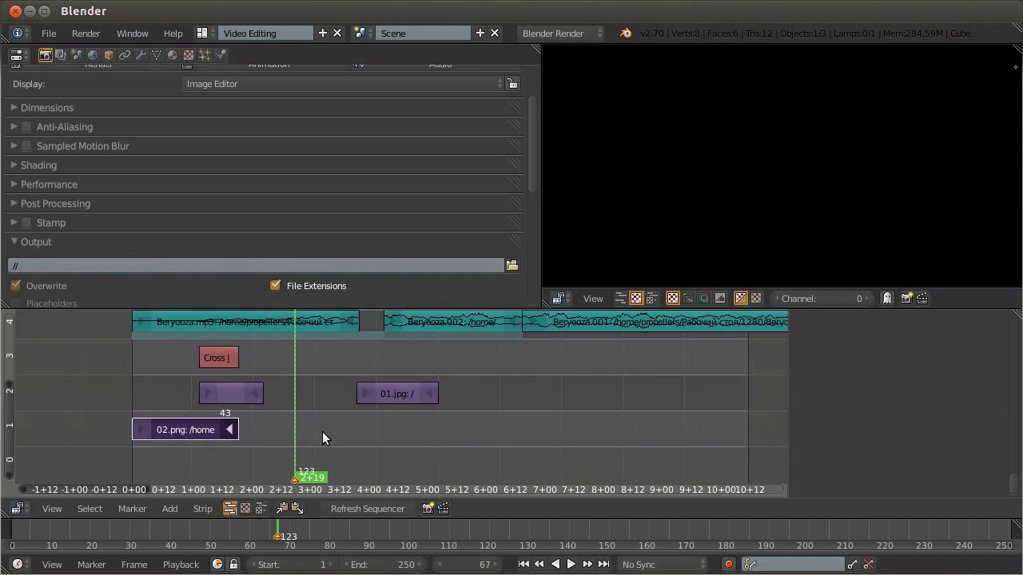
{"action": "left_click", "coordinate": [557, 565]}
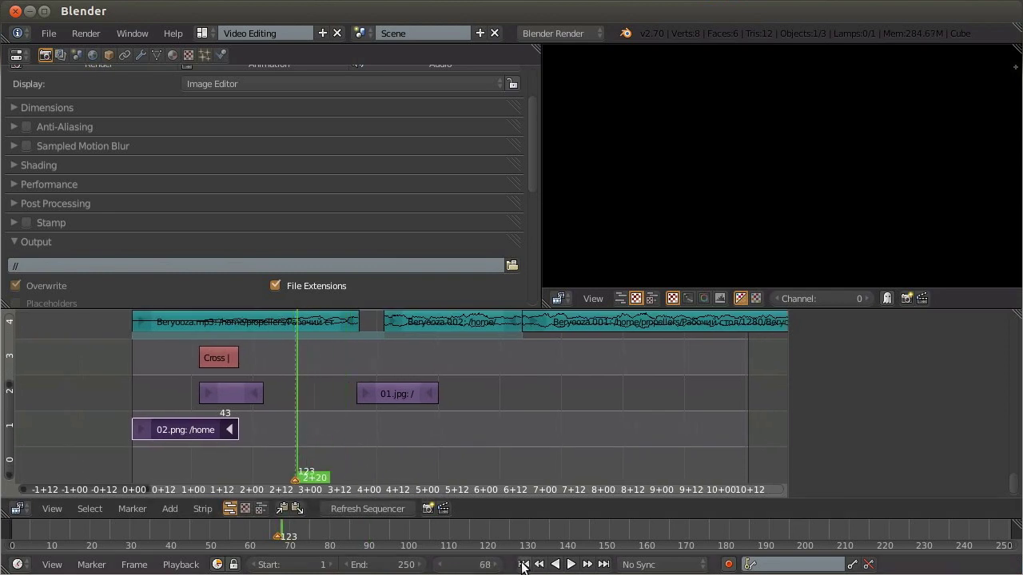
{"action": "left_click", "coordinate": [524, 564]}
{"action": "left_click", "coordinate": [571, 565]}
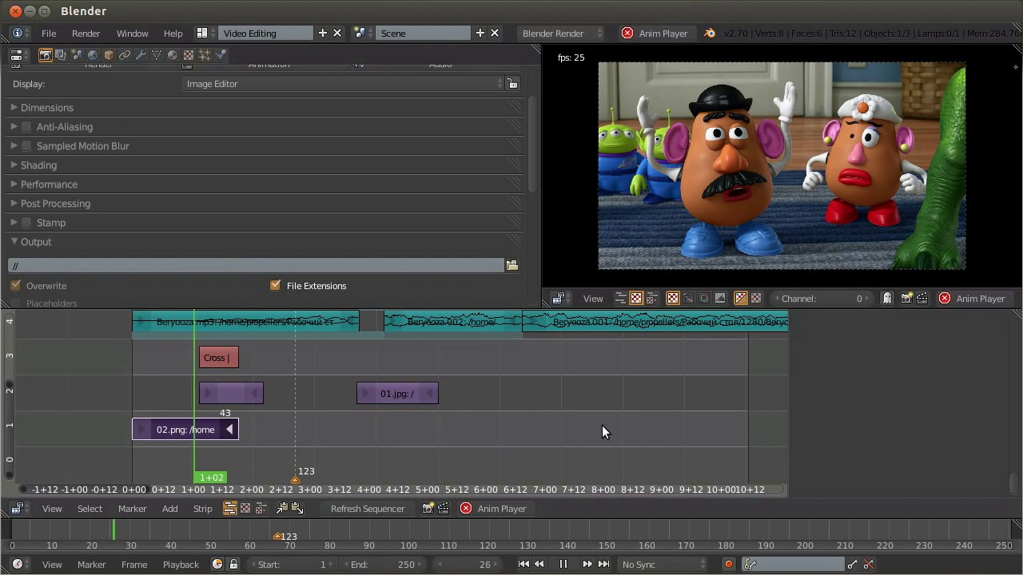
{"action": "key", "text": "m"}
{"action": "key", "text": "m"}
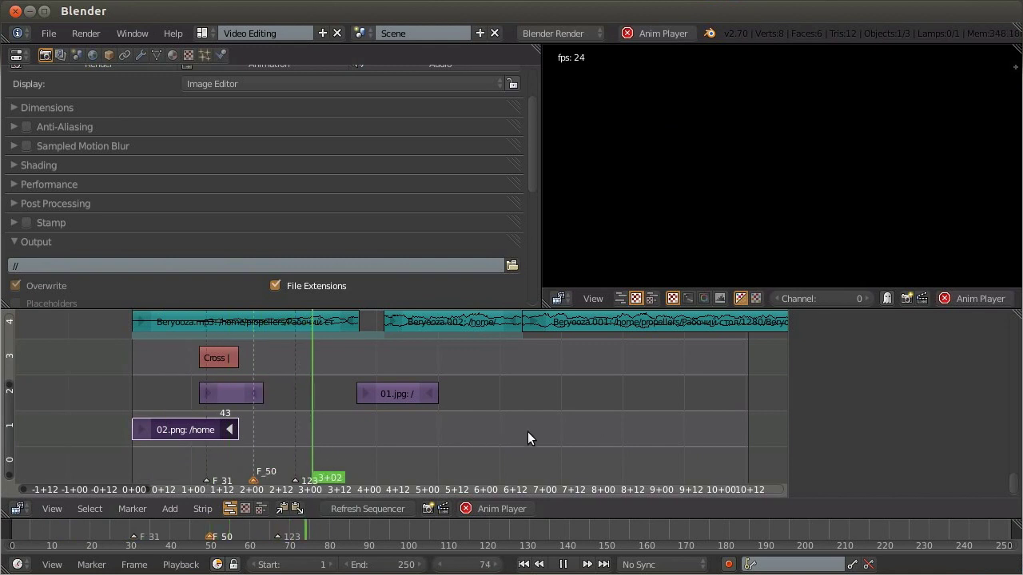
{"action": "key", "text": "m"}
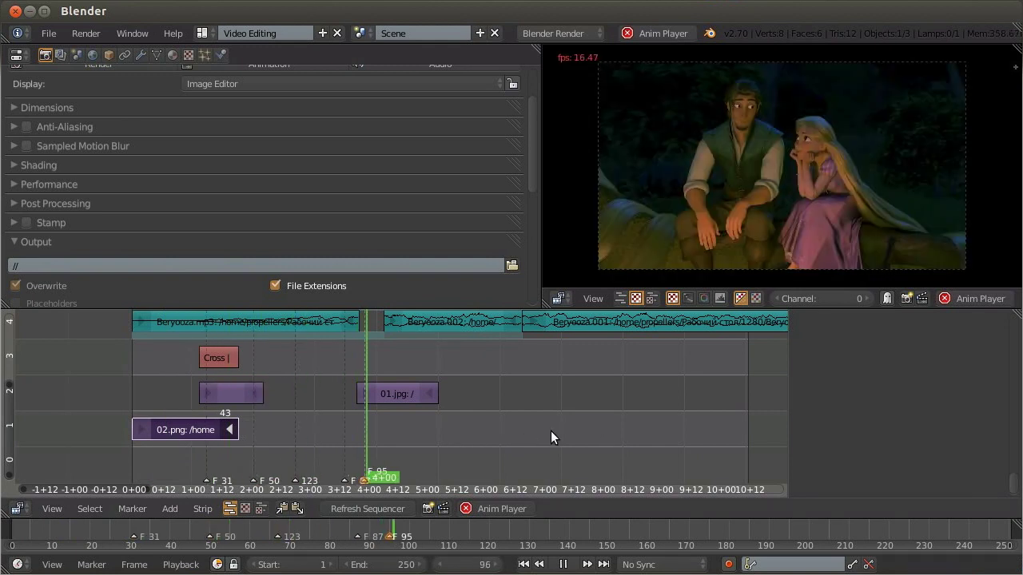
{"action": "key", "text": "m"}
{"action": "key", "text": "Escape"}
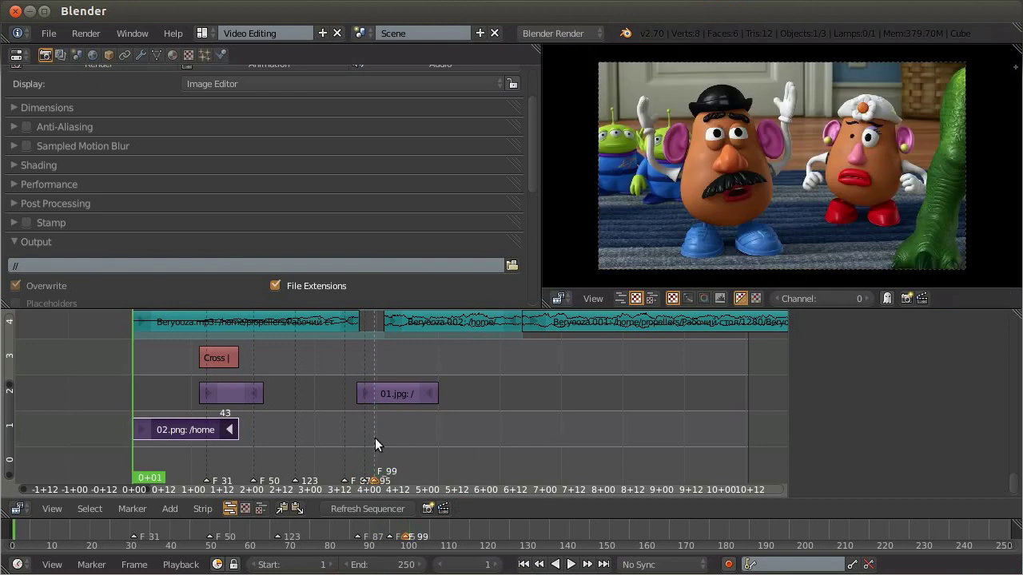
{"action": "left_click_drag", "start_coordinate": [232, 429], "coordinate": [464, 444]}
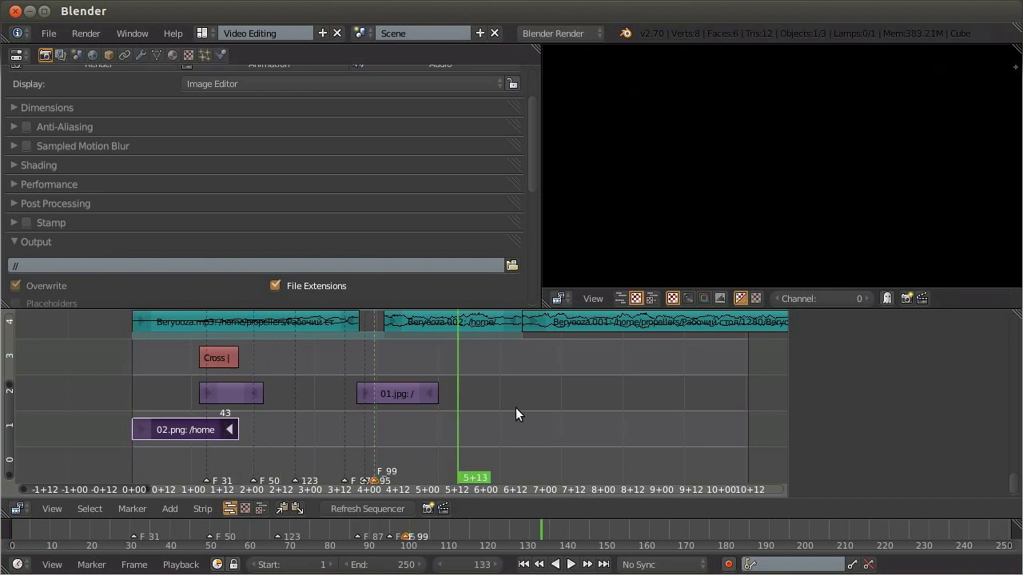
Rename the frame 99 marker to бабах!
{"action": "key", "text": "Home"}
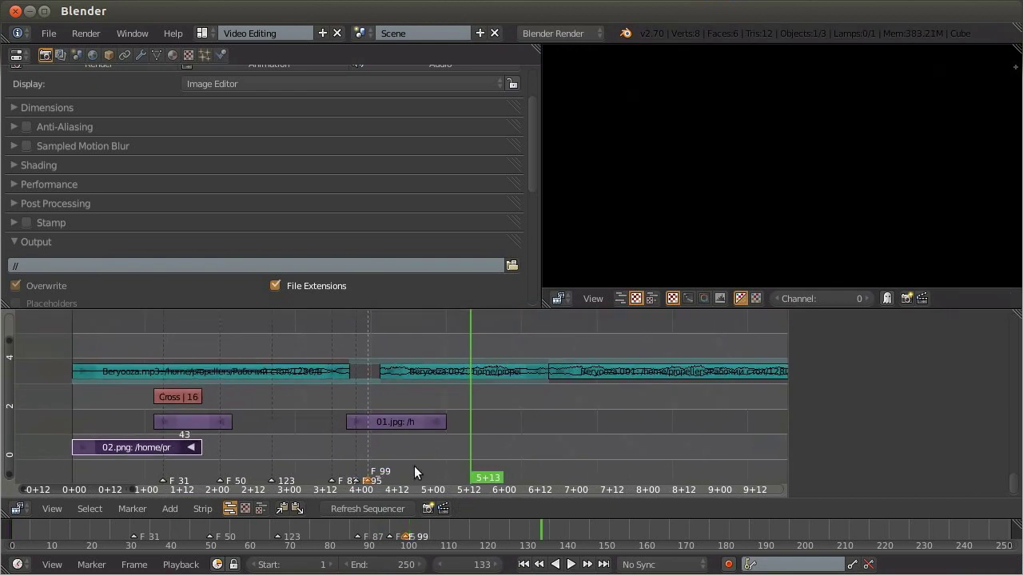
{"action": "key", "text": "ctrl+m"}
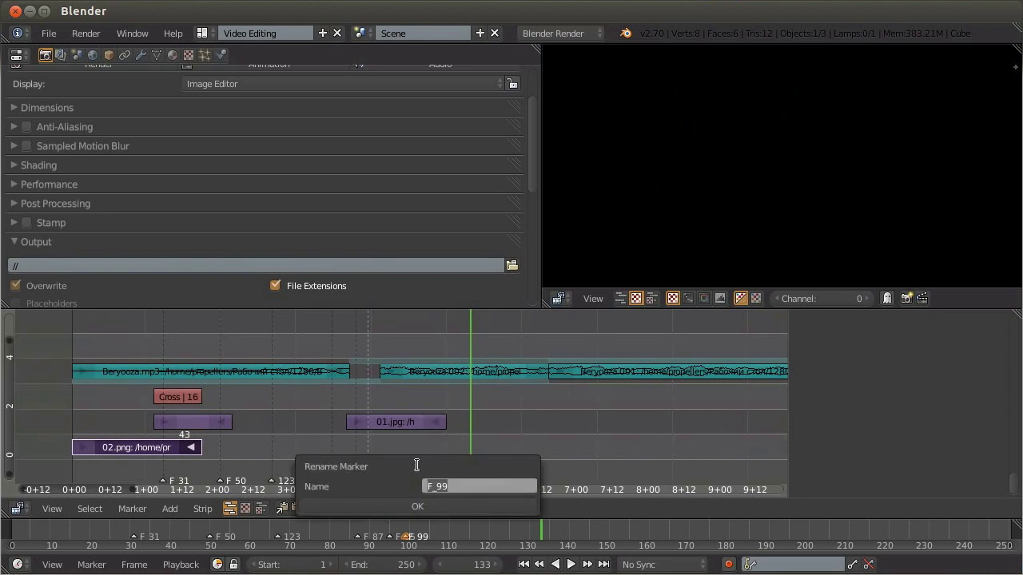
{"action": "type", "text": "бабах"}
{"action": "type", "text": "!"}
{"action": "key", "text": "Return"}
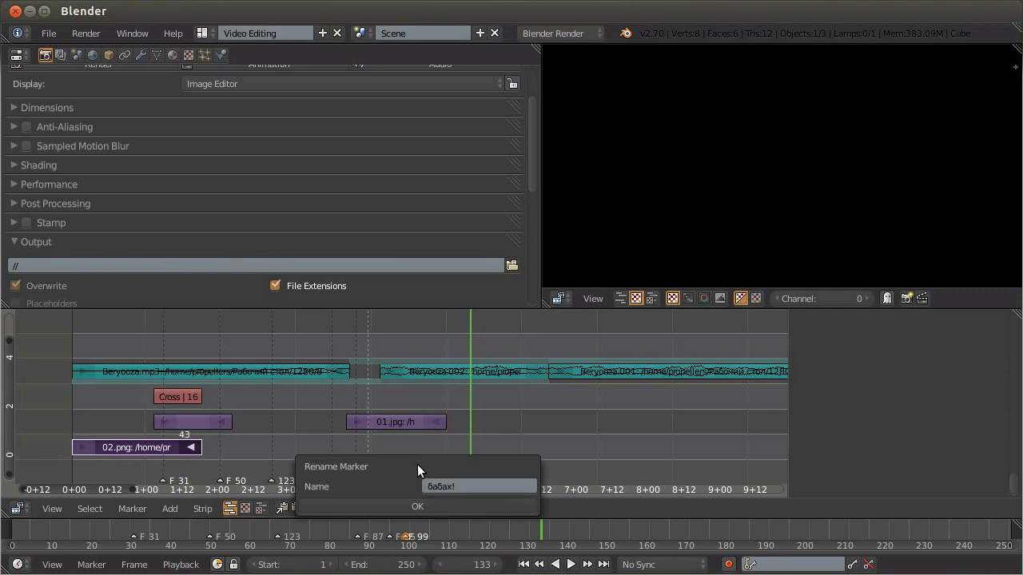
{"action": "left_click", "coordinate": [398, 504]}
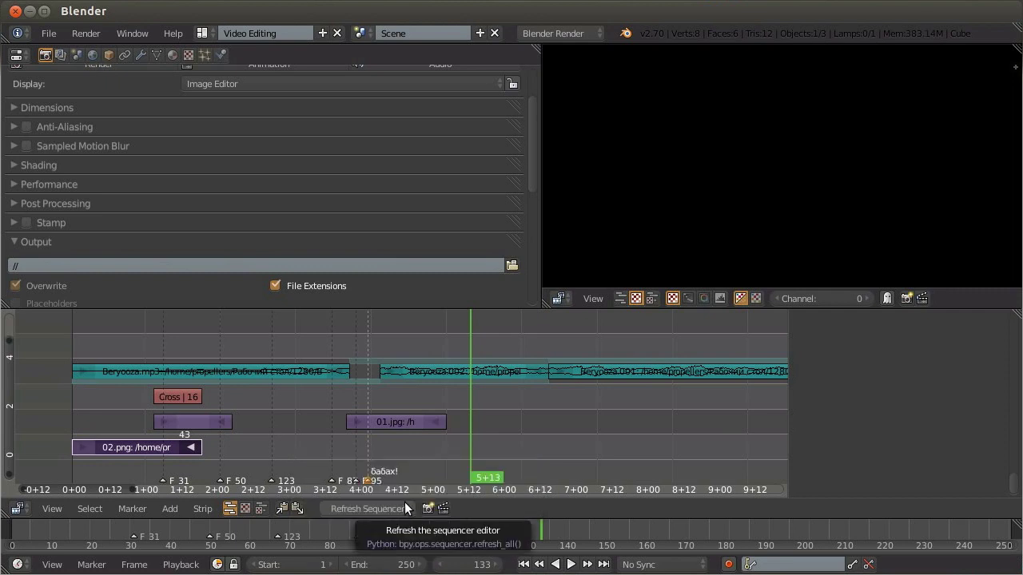
Set the scene's End frame to 720 in the Timeline.
{"action": "left_click_drag", "start_coordinate": [475, 425], "coordinate": [231, 438]}
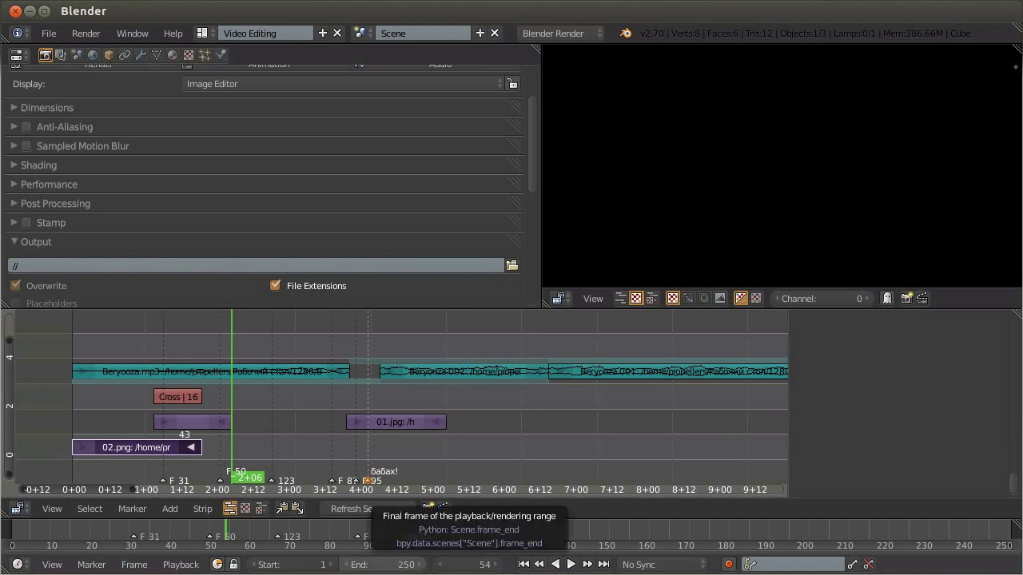
{"action": "left_click", "coordinate": [403, 564]}
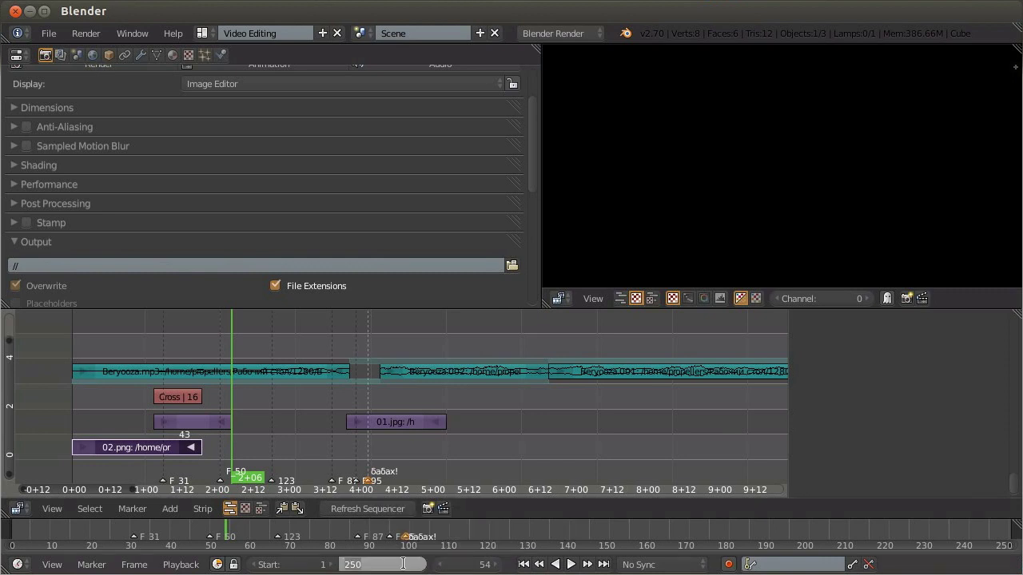
{"action": "type", "text": "72"}
{"action": "type", "text": "0"}
{"action": "key", "text": "Return"}
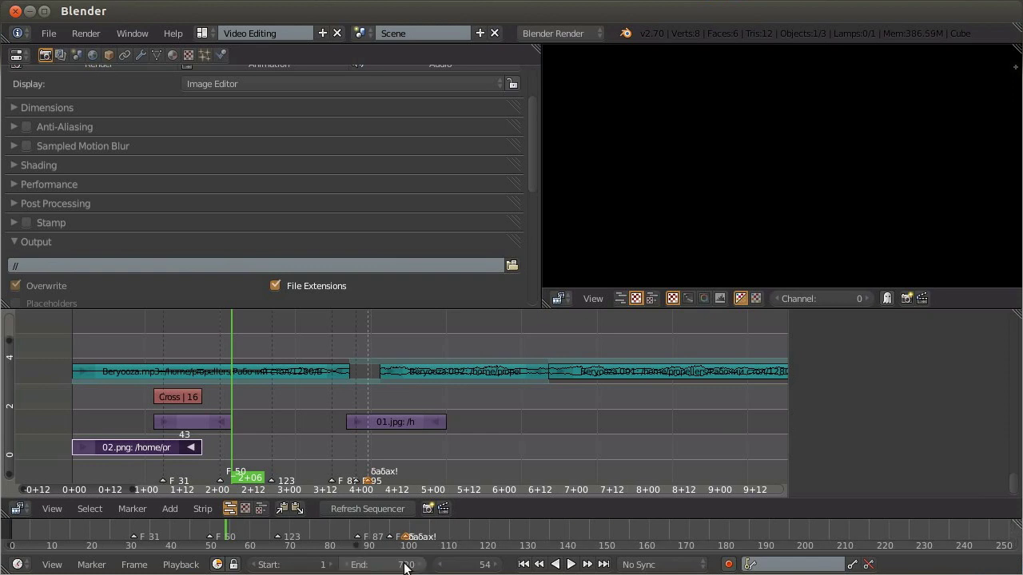
{"action": "scroll", "coordinate": [587, 417], "scroll_direction": "down", "scroll_amount": 3}
{"action": "scroll", "coordinate": [588, 418], "scroll_direction": "down", "scroll_amount": 2}
{"action": "scroll", "coordinate": [607, 421], "scroll_direction": "down", "scroll_amount": 1}
{"action": "scroll", "coordinate": [631, 423], "scroll_direction": "down", "scroll_amount": 1}
{"action": "scroll", "coordinate": [560, 423], "scroll_direction": "down", "scroll_amount": 2}
{"action": "scroll", "coordinate": [447, 420], "scroll_direction": "down", "scroll_amount": 1}
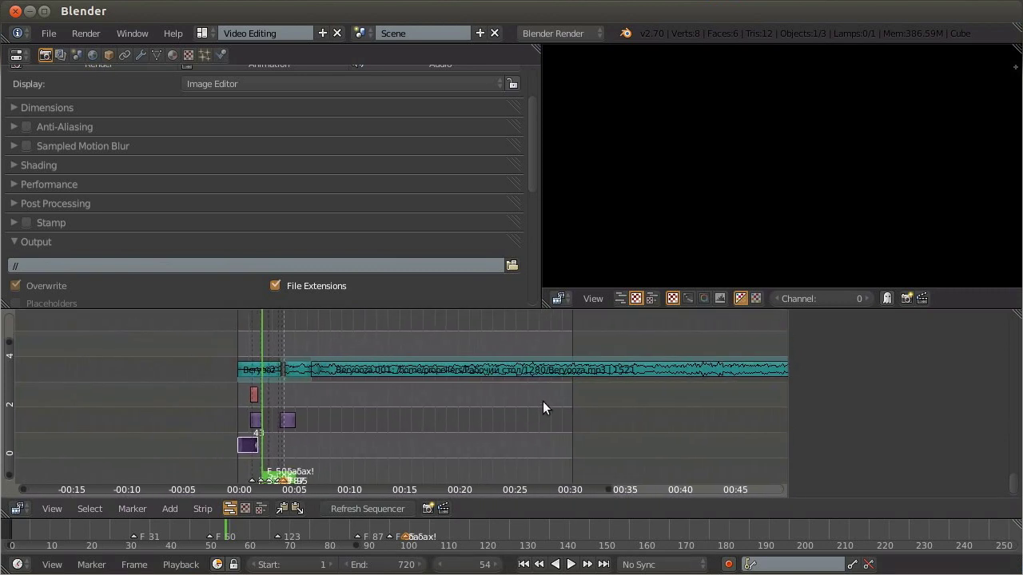
{"action": "scroll", "coordinate": [450, 528], "scroll_direction": "down", "scroll_amount": 3}
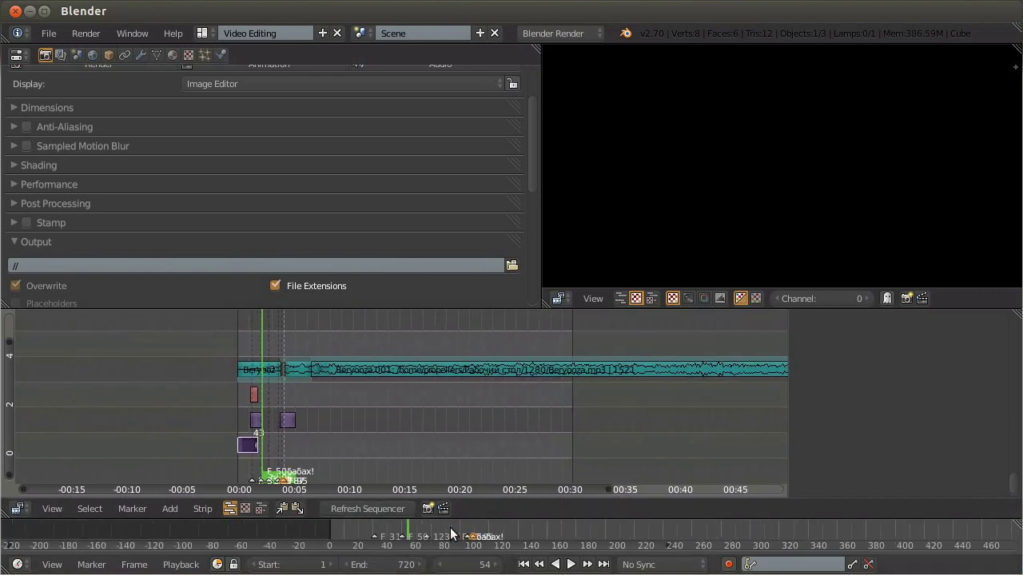
{"action": "scroll", "coordinate": [452, 528], "scroll_direction": "down", "scroll_amount": 3}
{"action": "scroll", "coordinate": [604, 524], "scroll_direction": "right", "scroll_amount": 5}
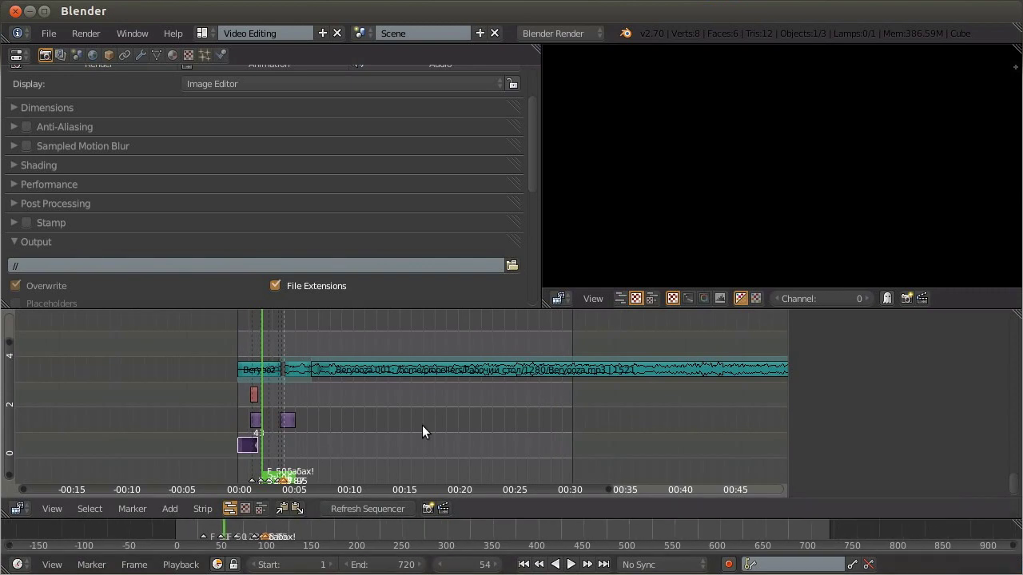
{"action": "key", "text": "ctrl+s"}
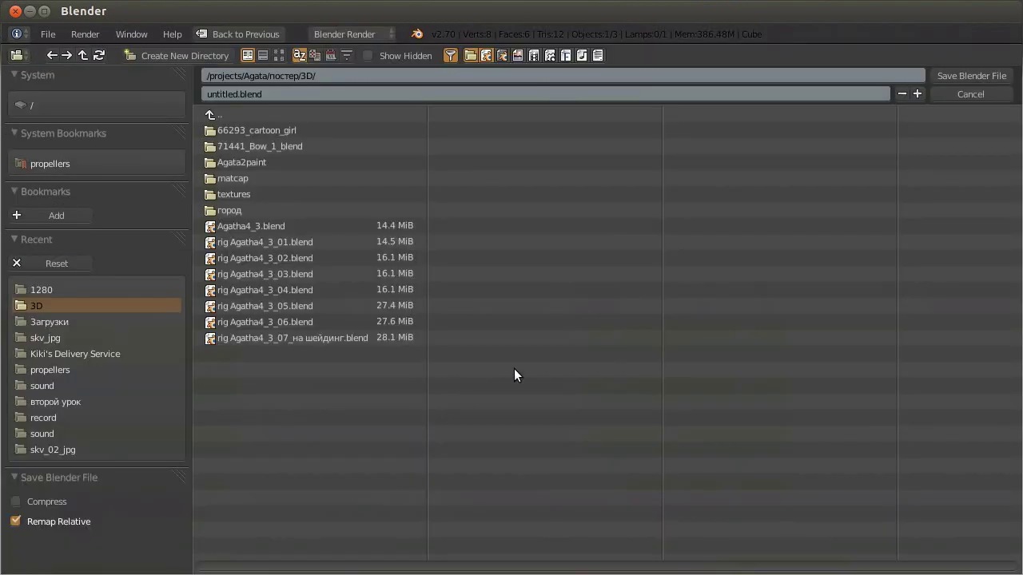
{"action": "left_click", "coordinate": [938, 95]}
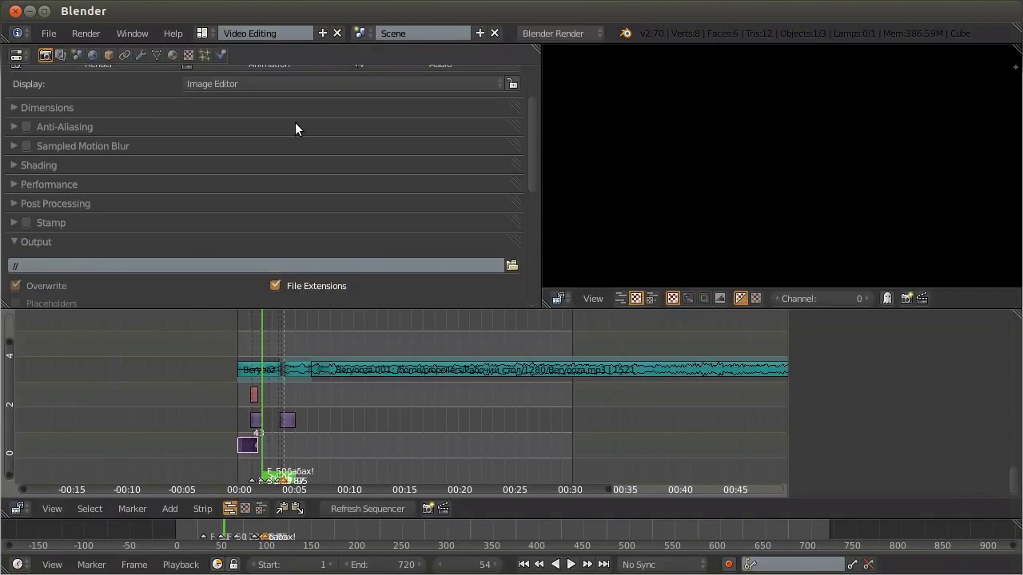
{"action": "left_click", "coordinate": [47, 32]}
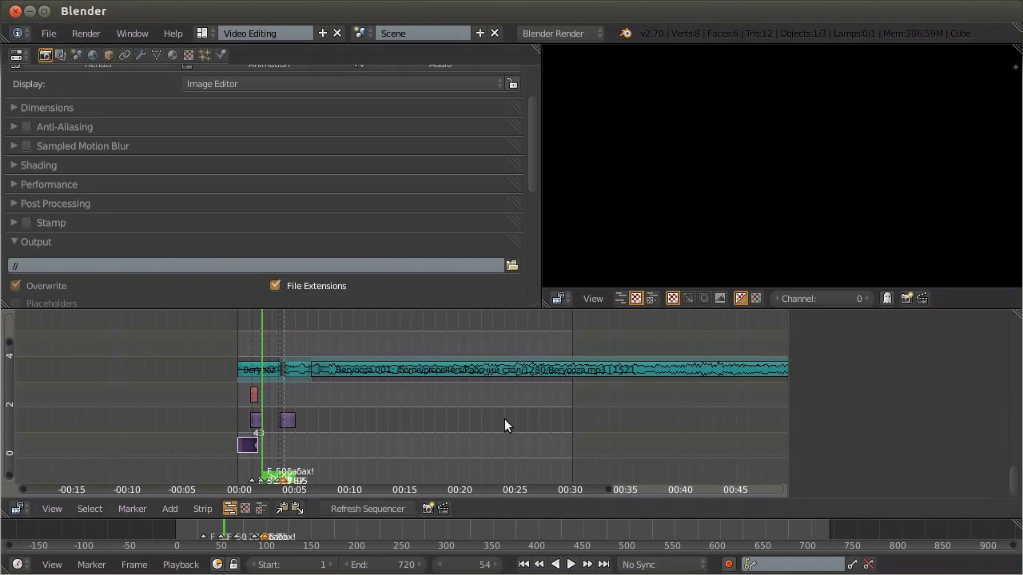
{"action": "scroll", "coordinate": [320, 413], "scroll_direction": "up", "scroll_amount": 4}
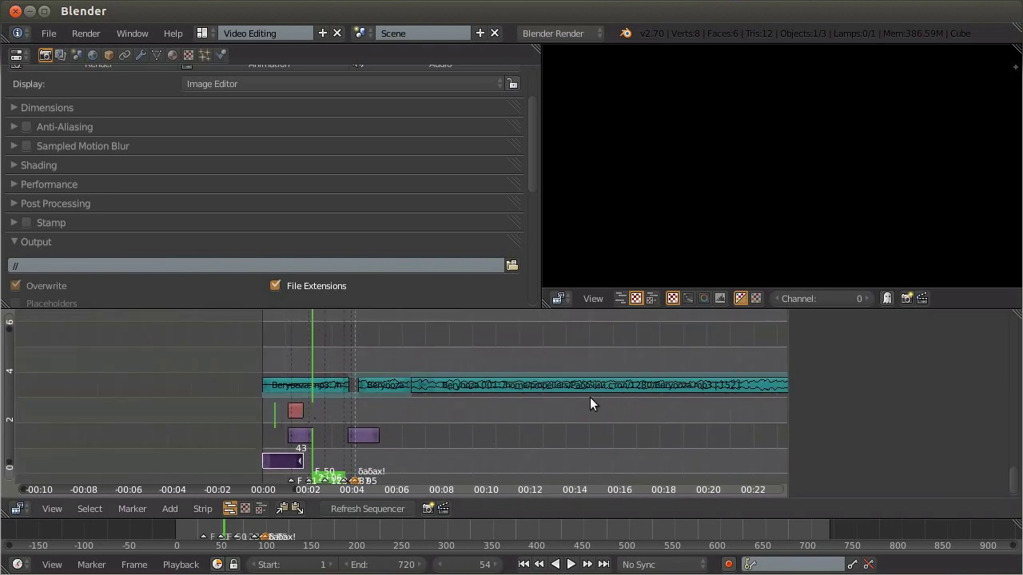
{"action": "scroll", "coordinate": [619, 422], "scroll_direction": "up", "scroll_amount": 2}
{"action": "scroll", "coordinate": [602, 421], "scroll_direction": "up", "scroll_amount": 2}
{"action": "scroll", "coordinate": [664, 421], "scroll_direction": "right", "scroll_amount": 3}
{"action": "scroll", "coordinate": [608, 413], "scroll_direction": "up", "scroll_amount": 2}
{"action": "scroll", "coordinate": [663, 412], "scroll_direction": "left", "scroll_amount": 1}
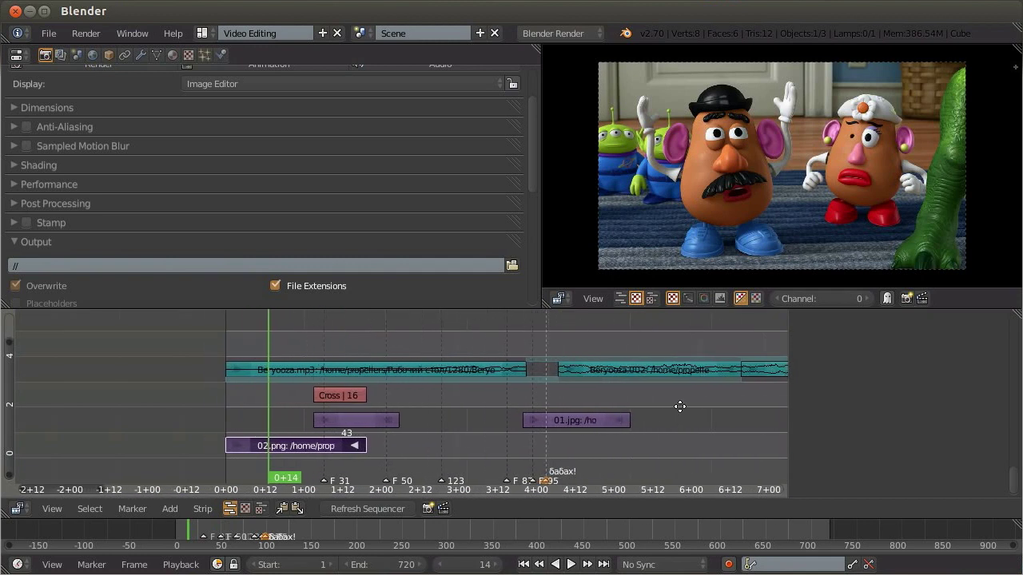